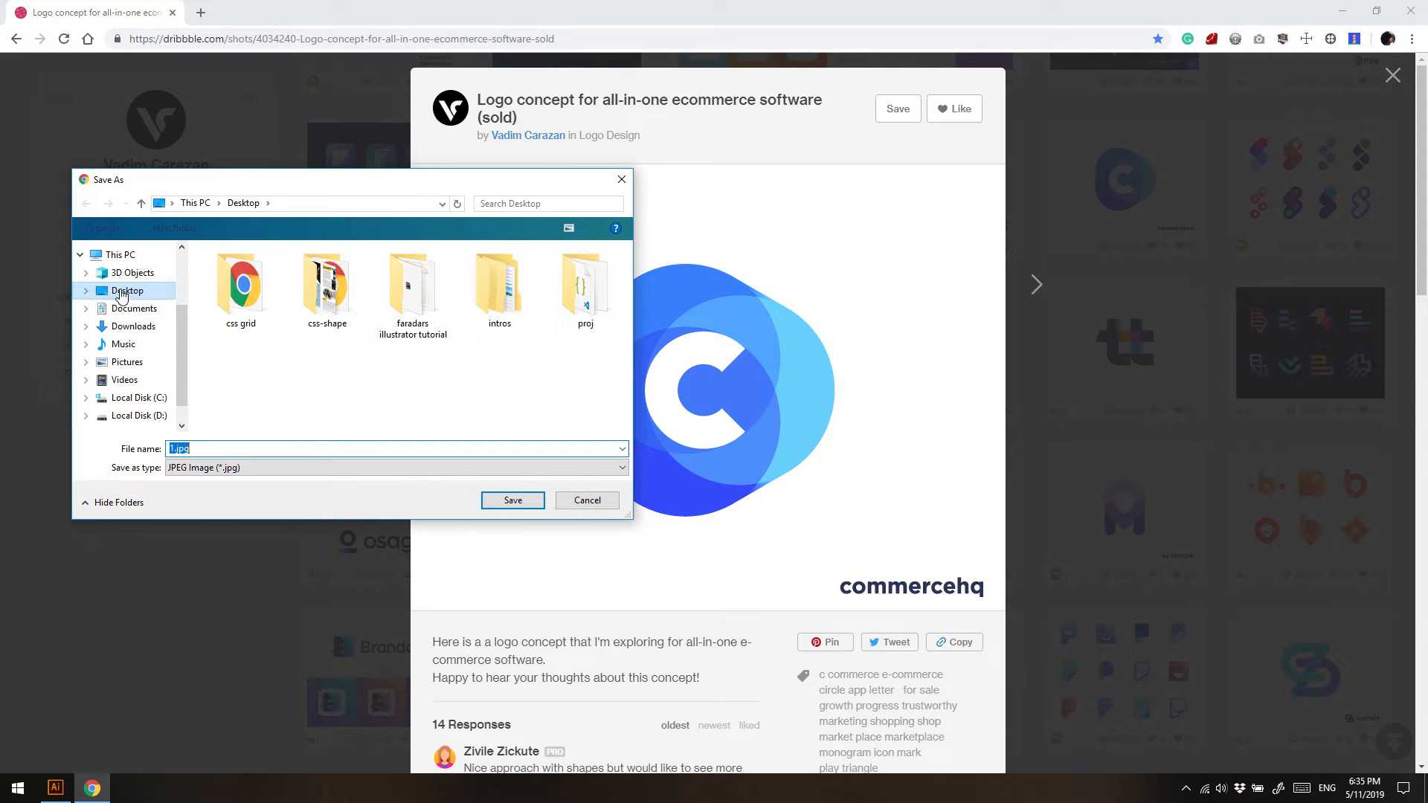
Save the logo image as 1.jpg to the Desktop and close the browser
click(513, 501)
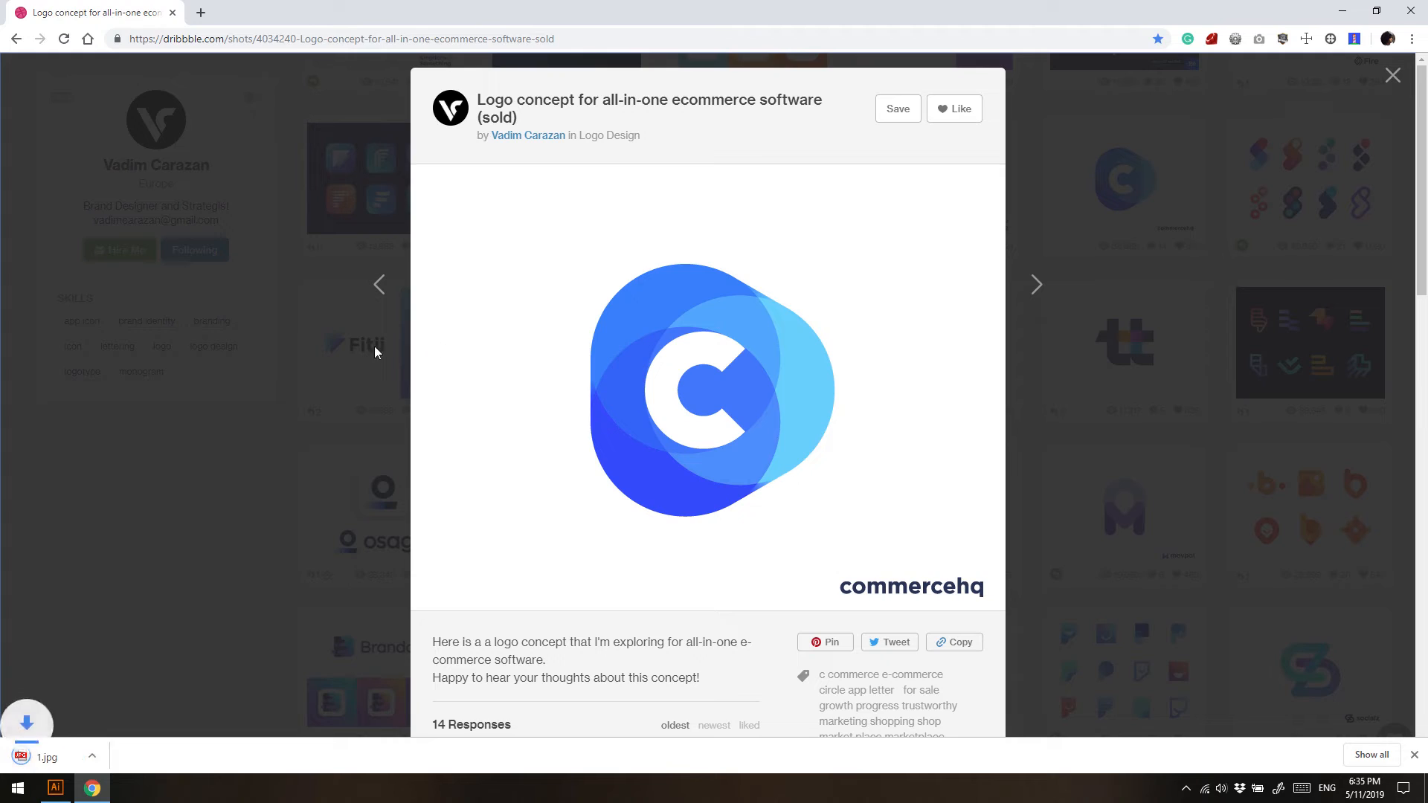
click(1411, 755)
click(1411, 10)
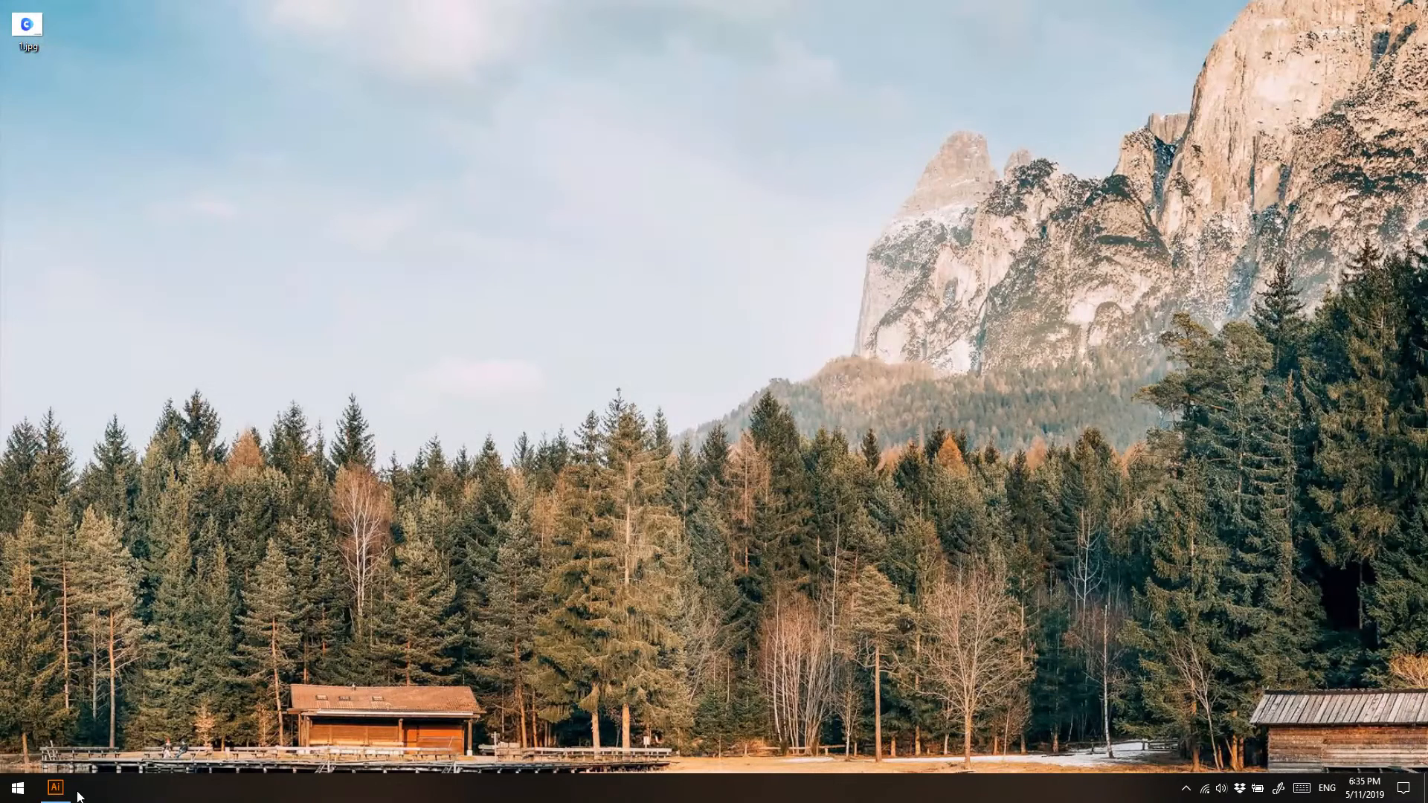
Switch to Illustrator and create a new 1280 x 720 px document from the custom preset
click(64, 794)
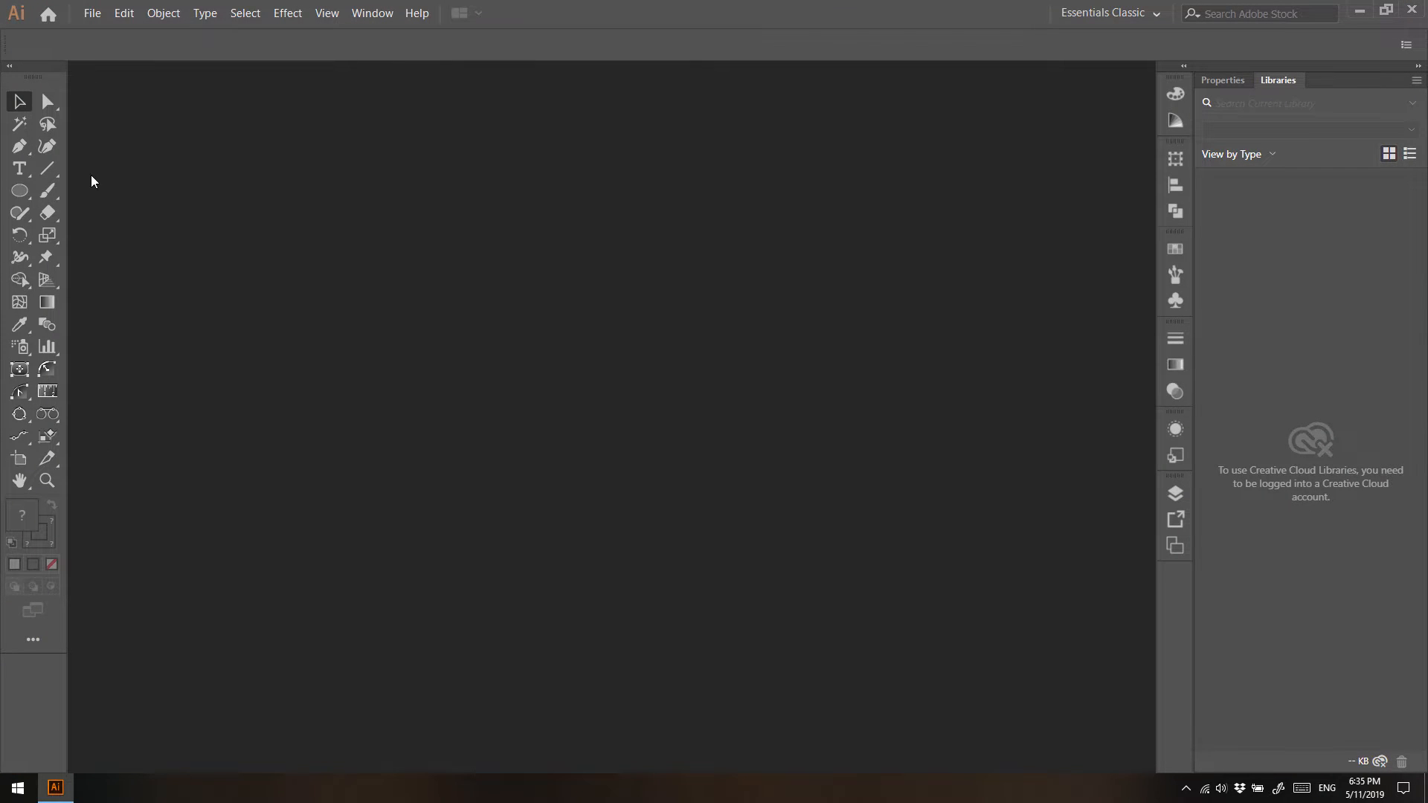
click(92, 14)
click(112, 32)
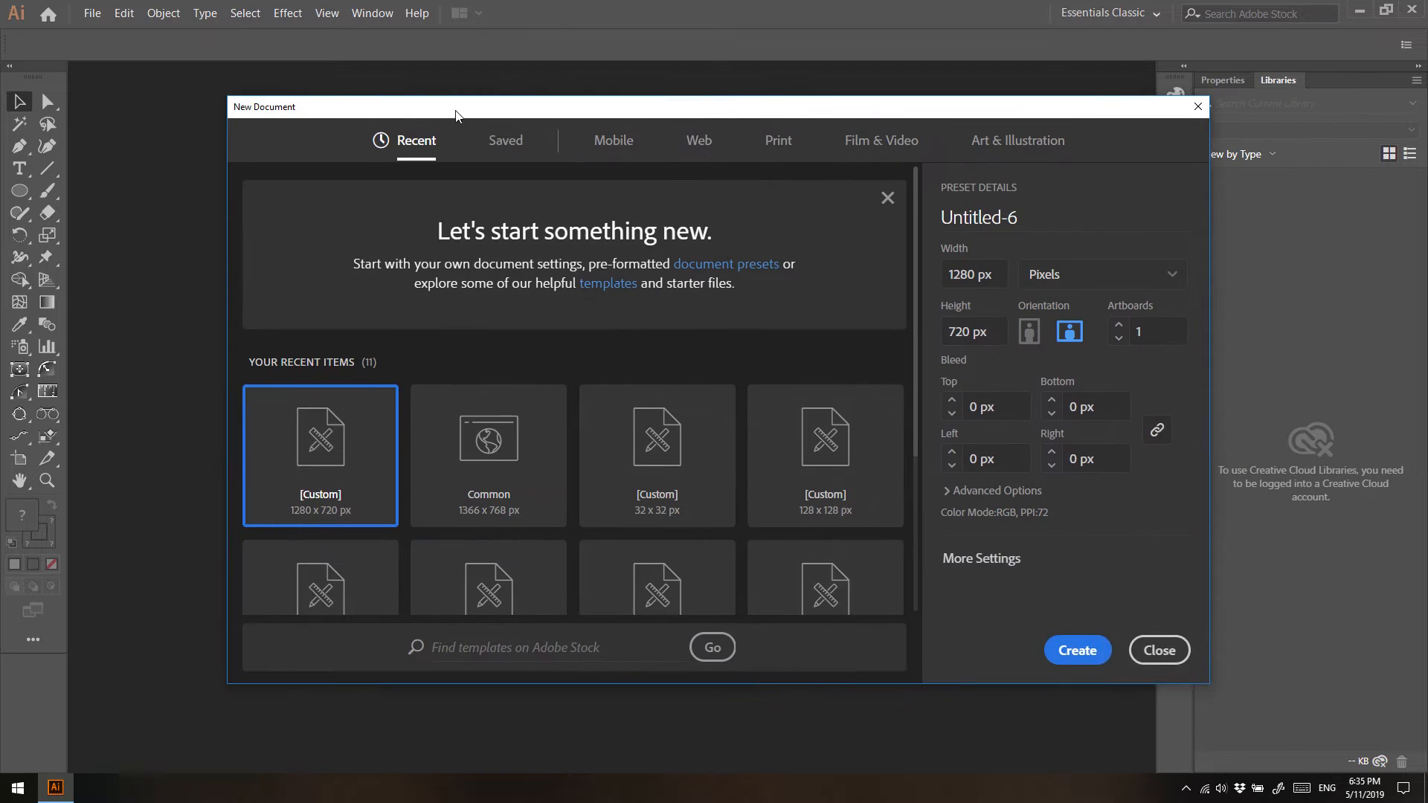
drag(456, 113, 386, 112)
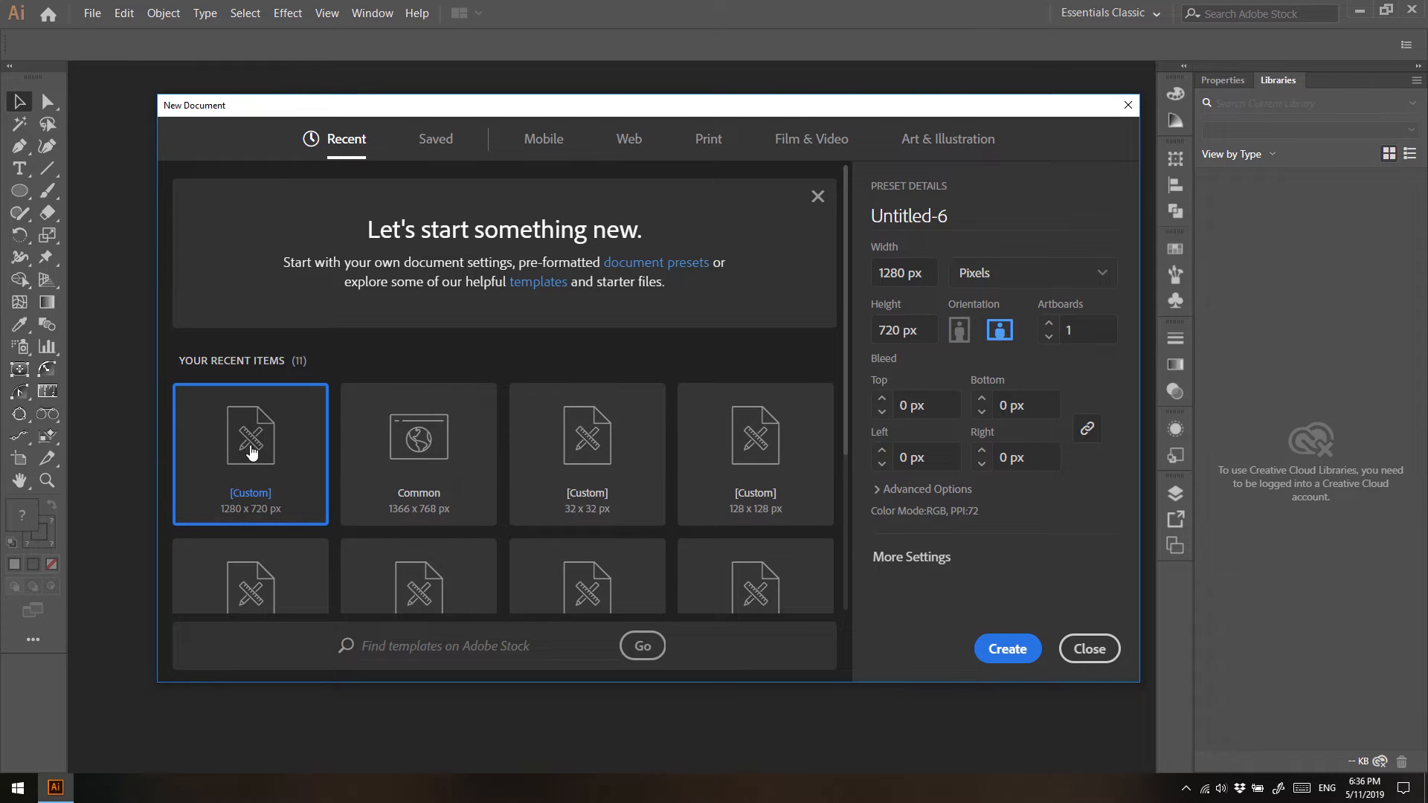
click(1008, 651)
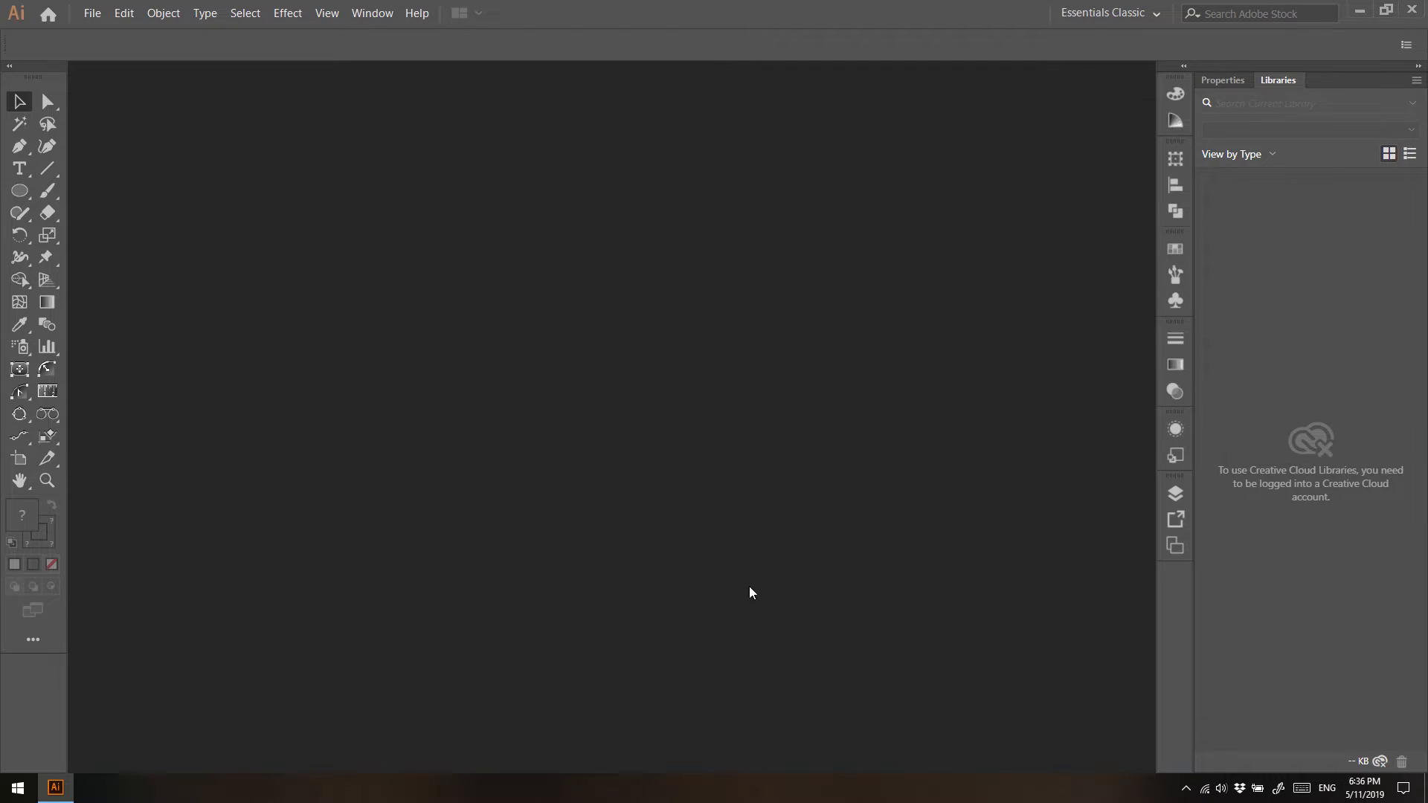
Place 1.jpg from the Desktop at reduced size in the right half of the artboard and deselect it
click(93, 13)
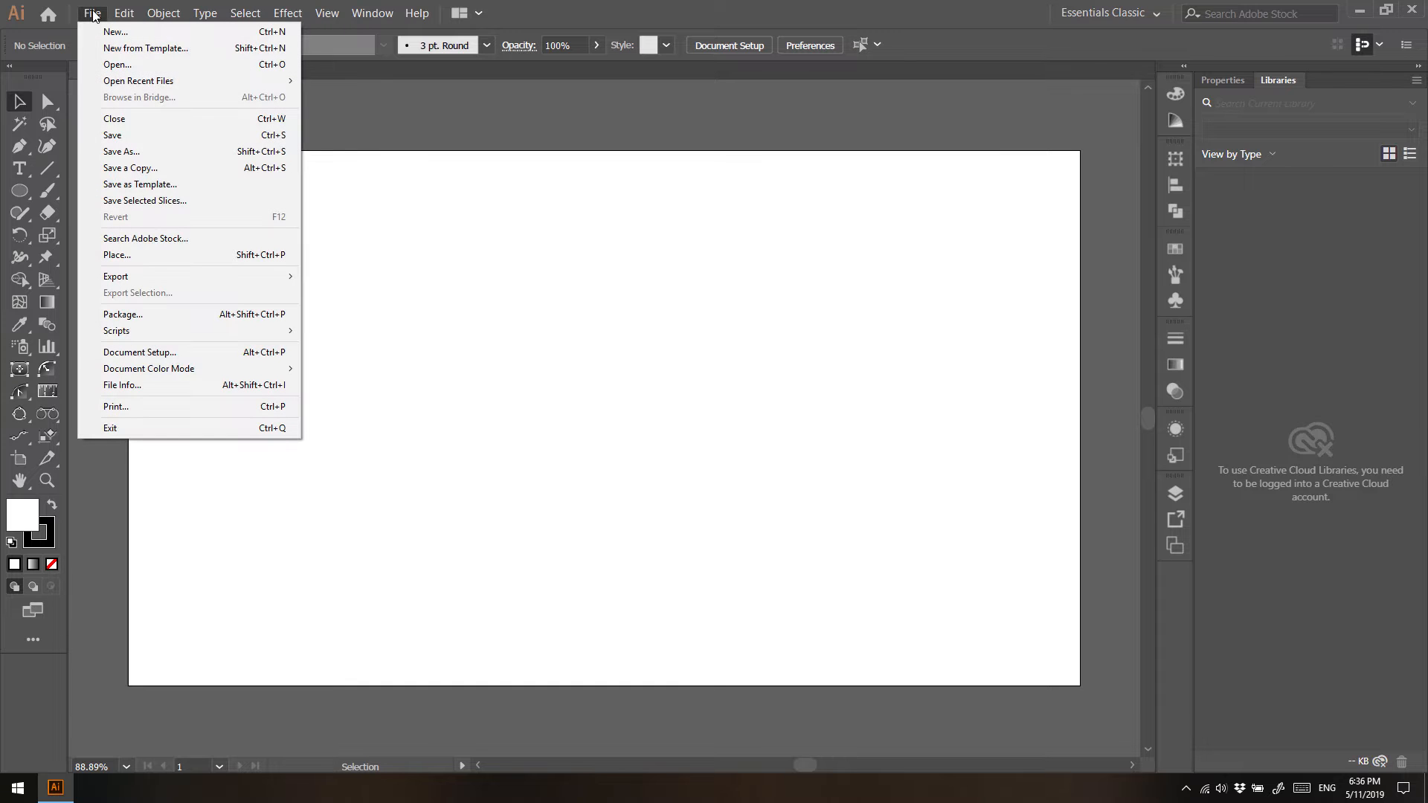
click(118, 254)
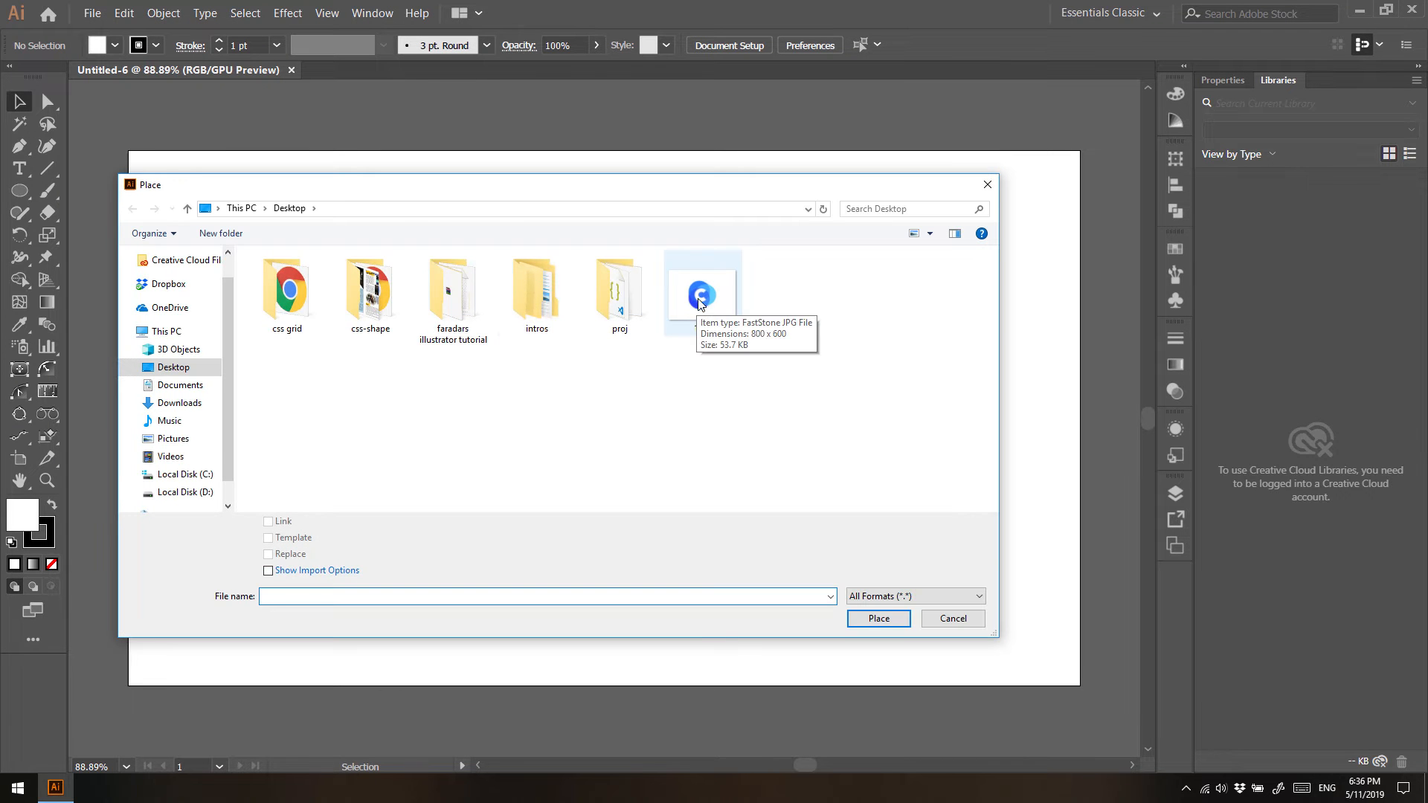
double_click(701, 289)
drag(793, 280, 1090, 542)
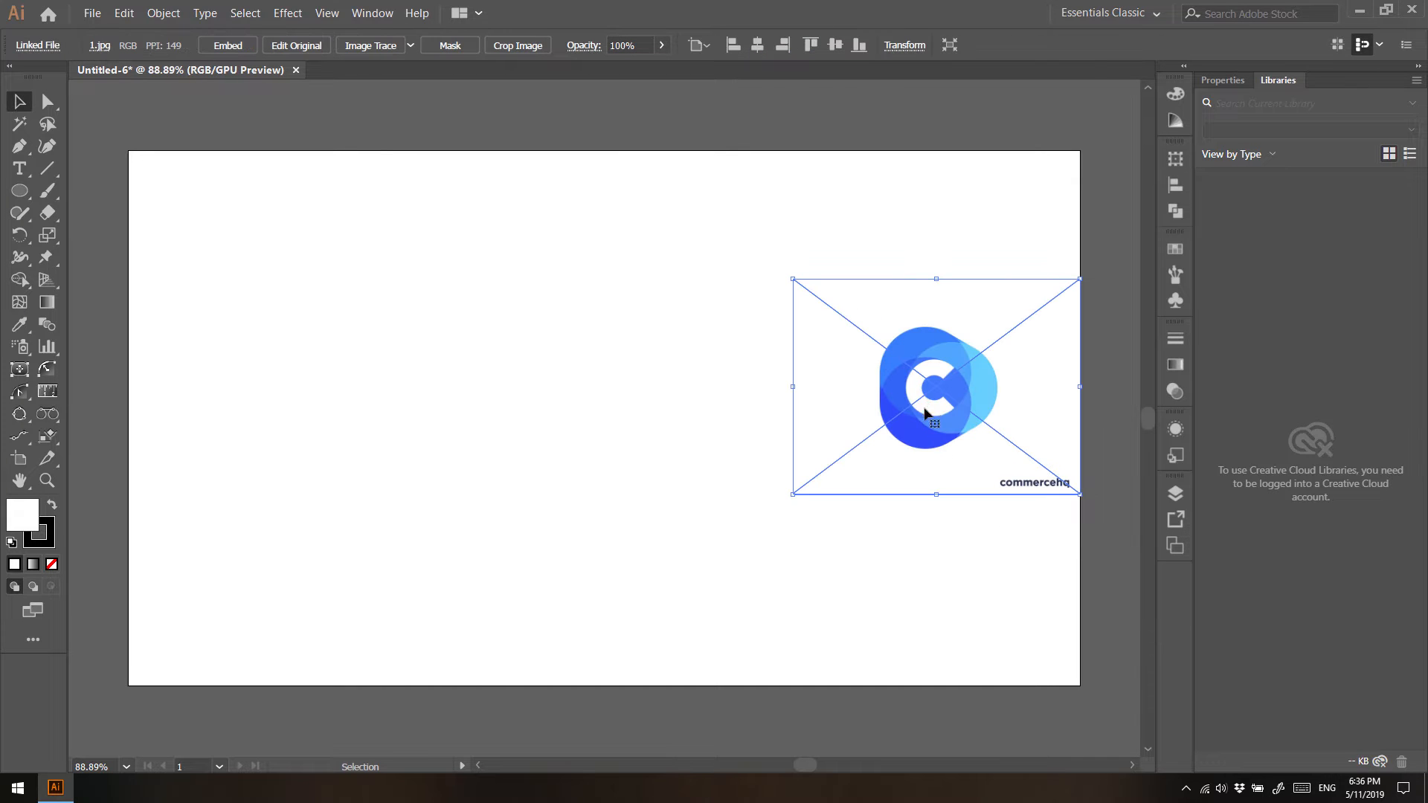
drag(930, 405, 896, 421)
click(589, 449)
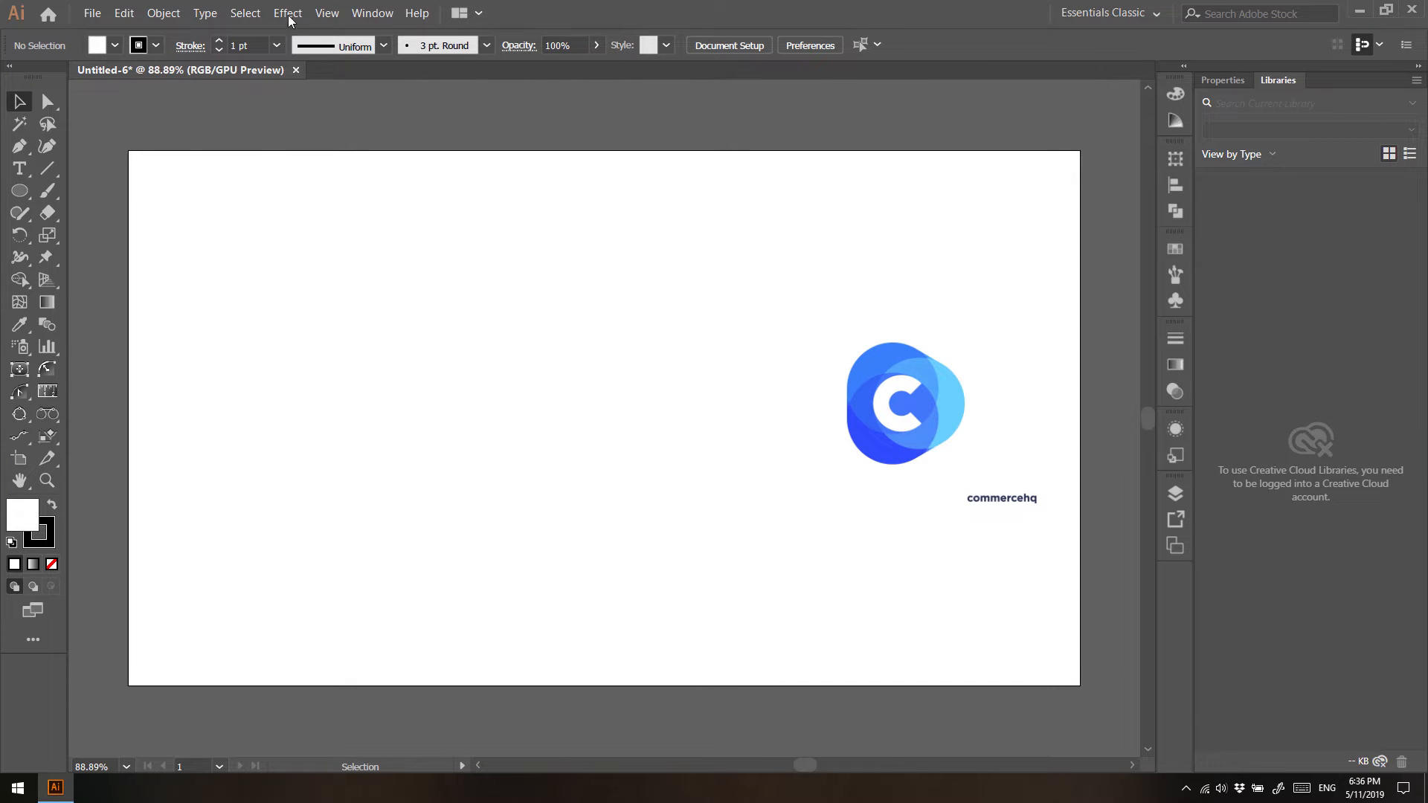
Show the rulers, add a horizontal guide through the logo's centre and a vertical guide beside the logo, and lock the guides
click(326, 12)
mouse_move(416, 411)
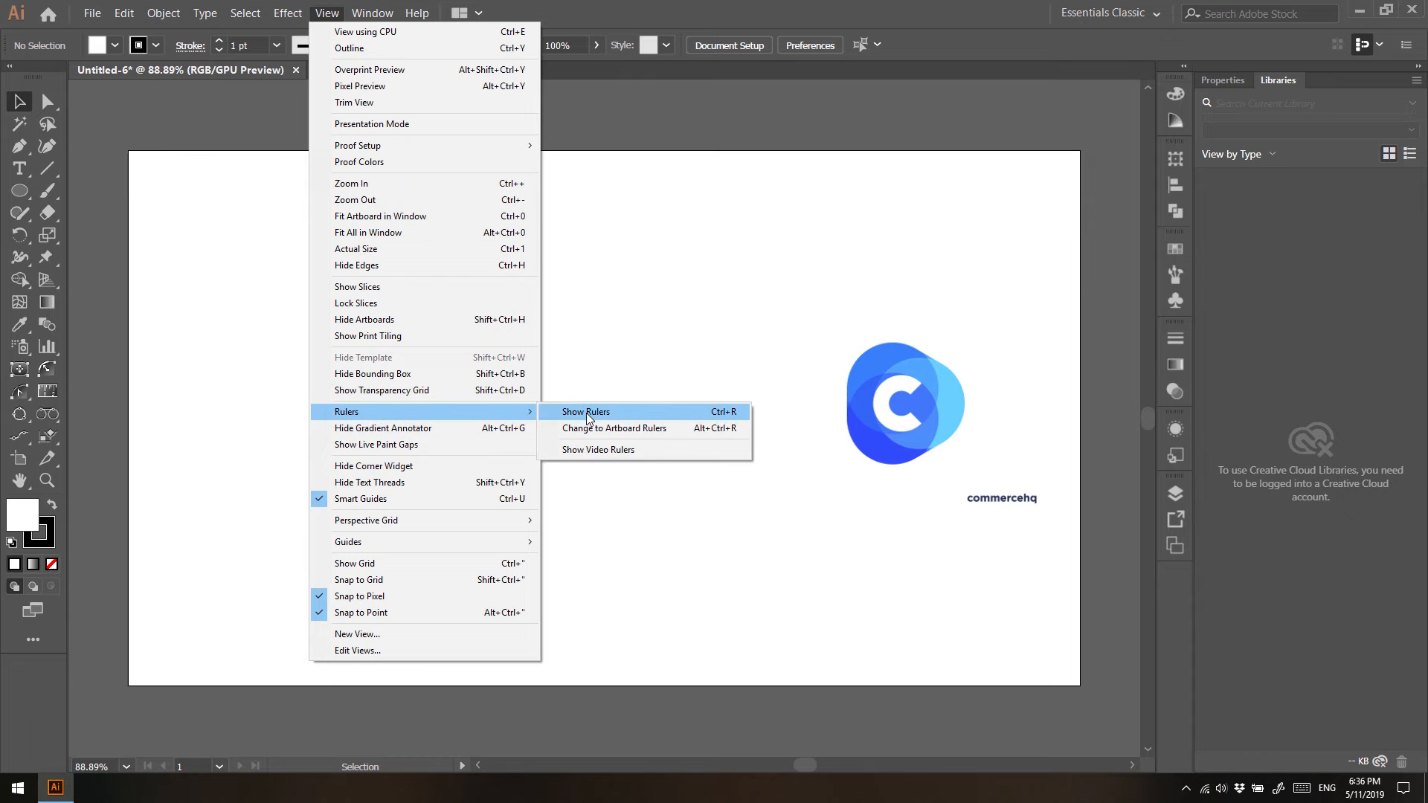
click(586, 413)
drag(467, 86, 516, 468)
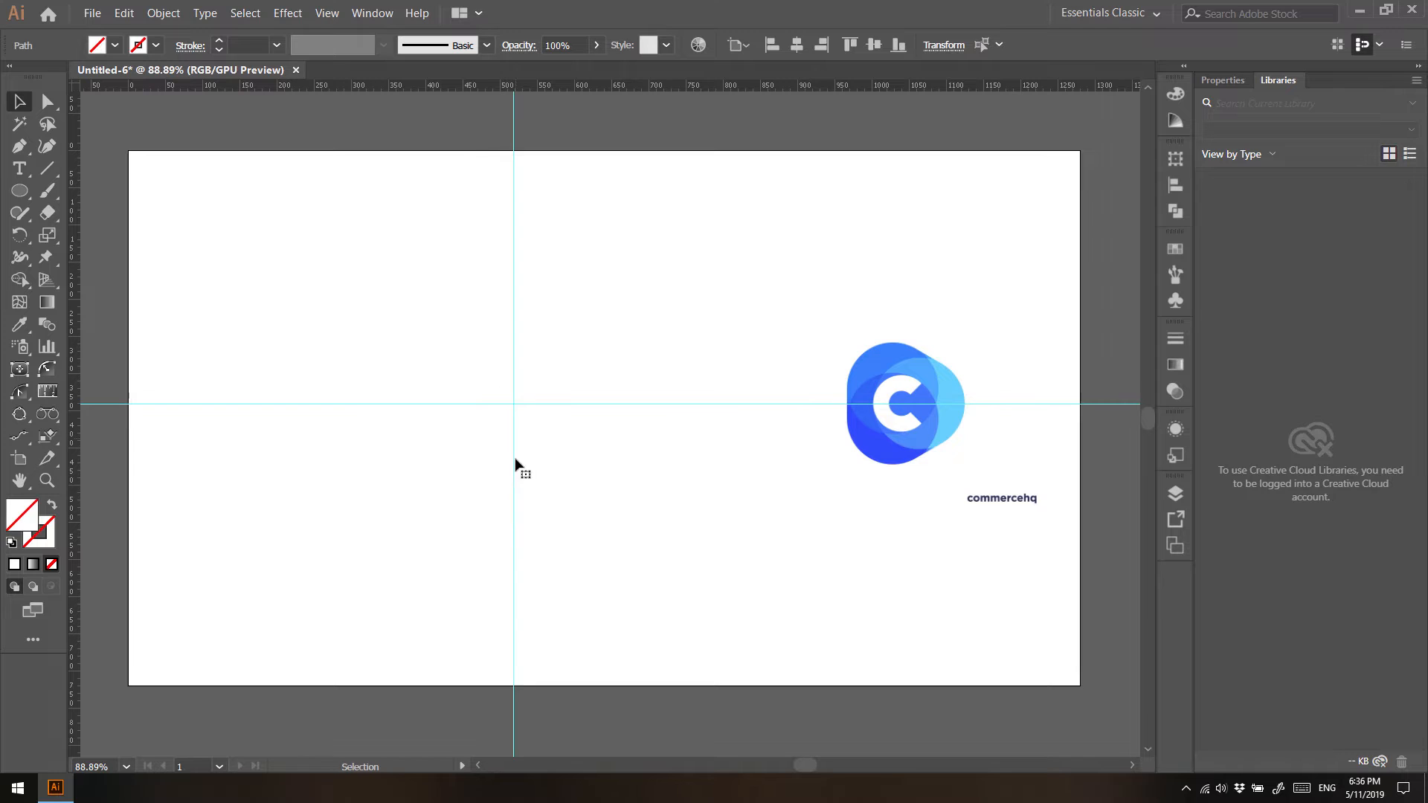
right_click(436, 370)
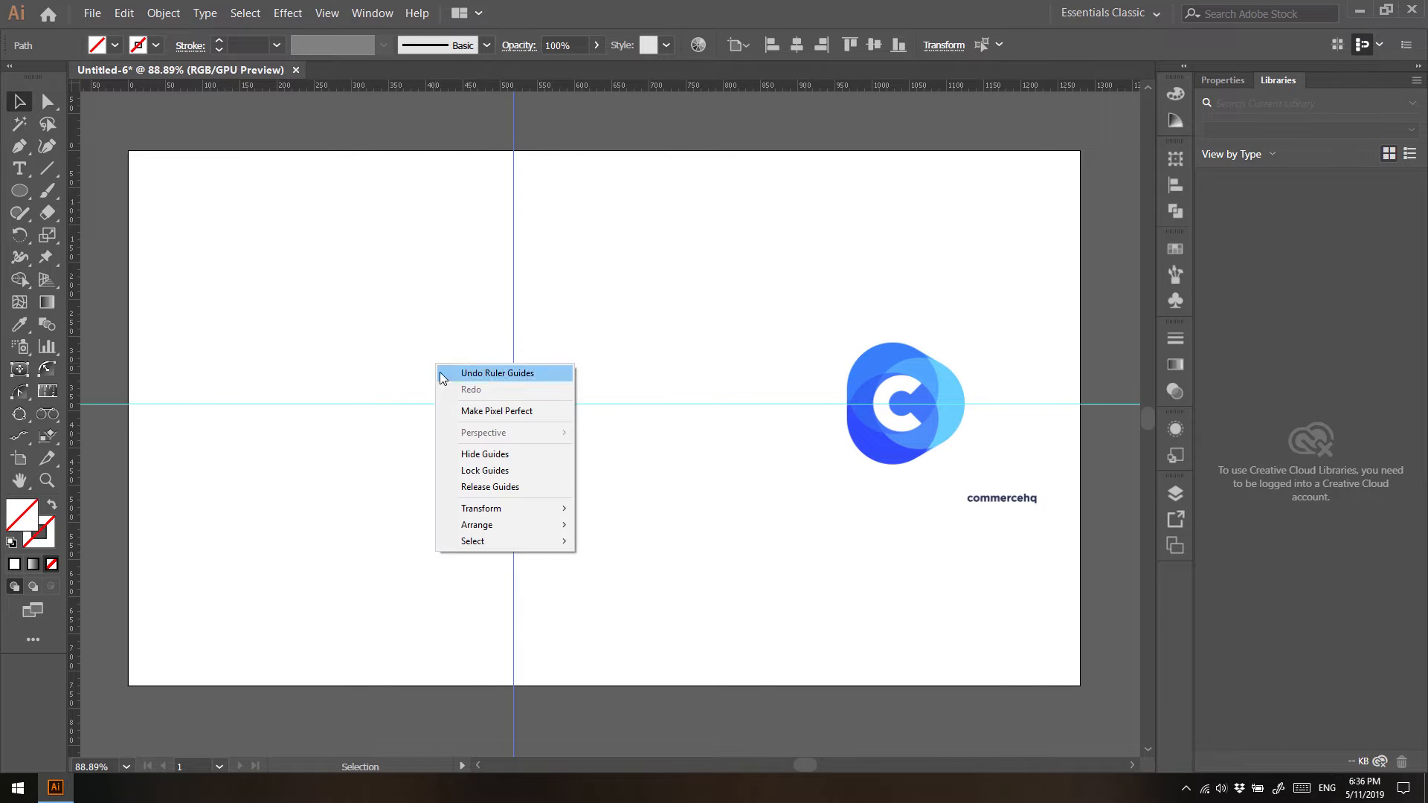
click(484, 470)
Move the placed logo image closer to the vertical guide, with its centre on the horizontal guide
click(881, 407)
drag(903, 400, 729, 404)
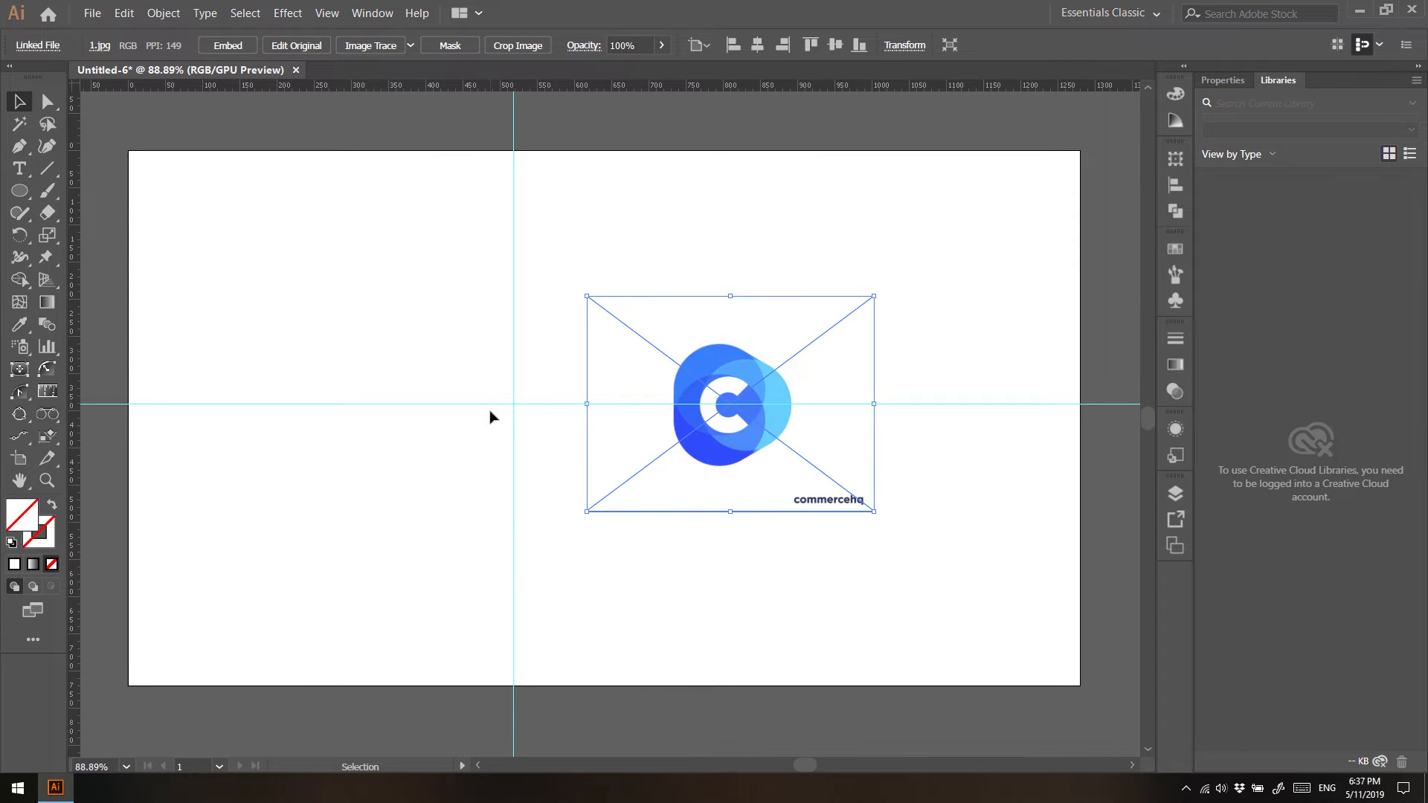
scroll(510, 423, up, 4)
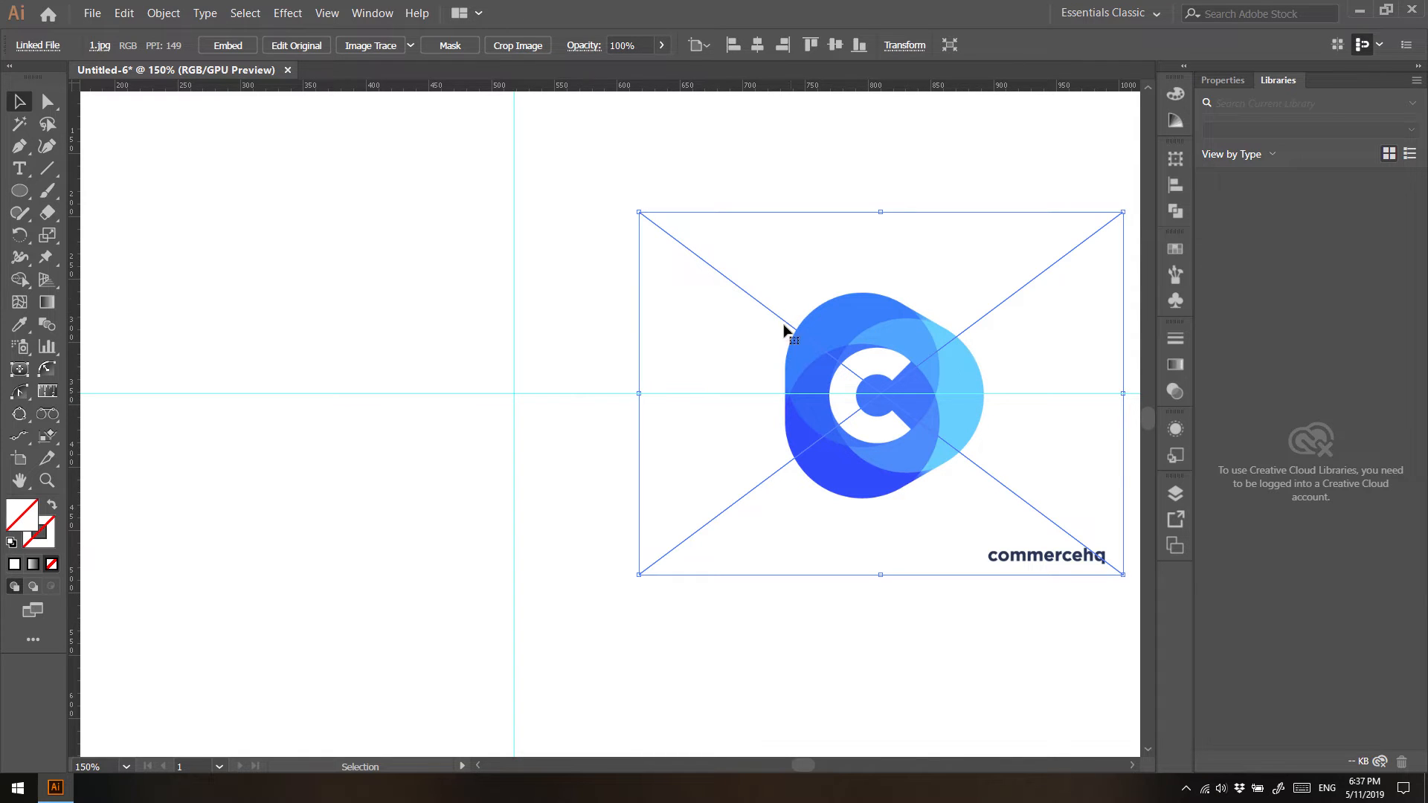
Choose the Ellipse tool and turn off Snap to Pixel
key(m)
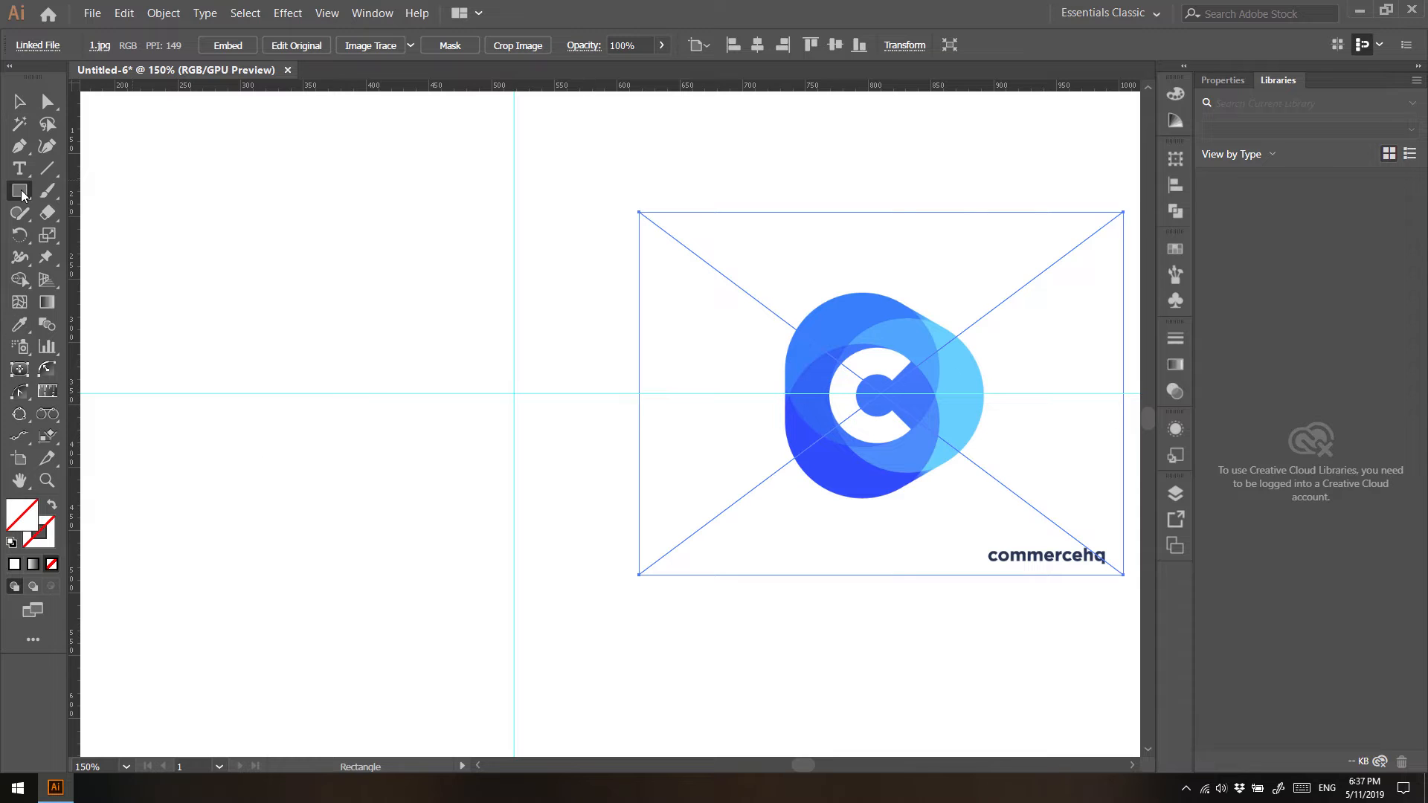
click(20, 192)
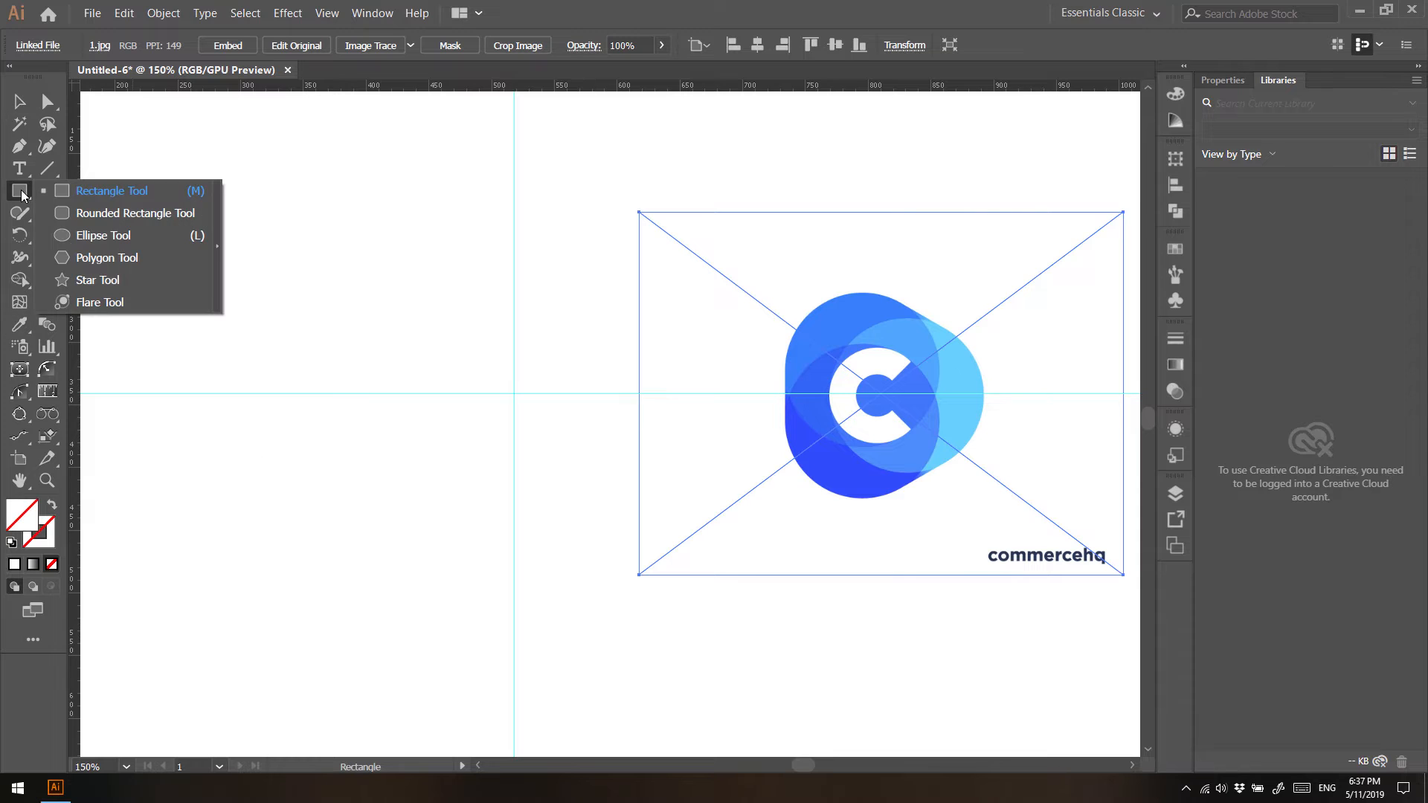
click(79, 235)
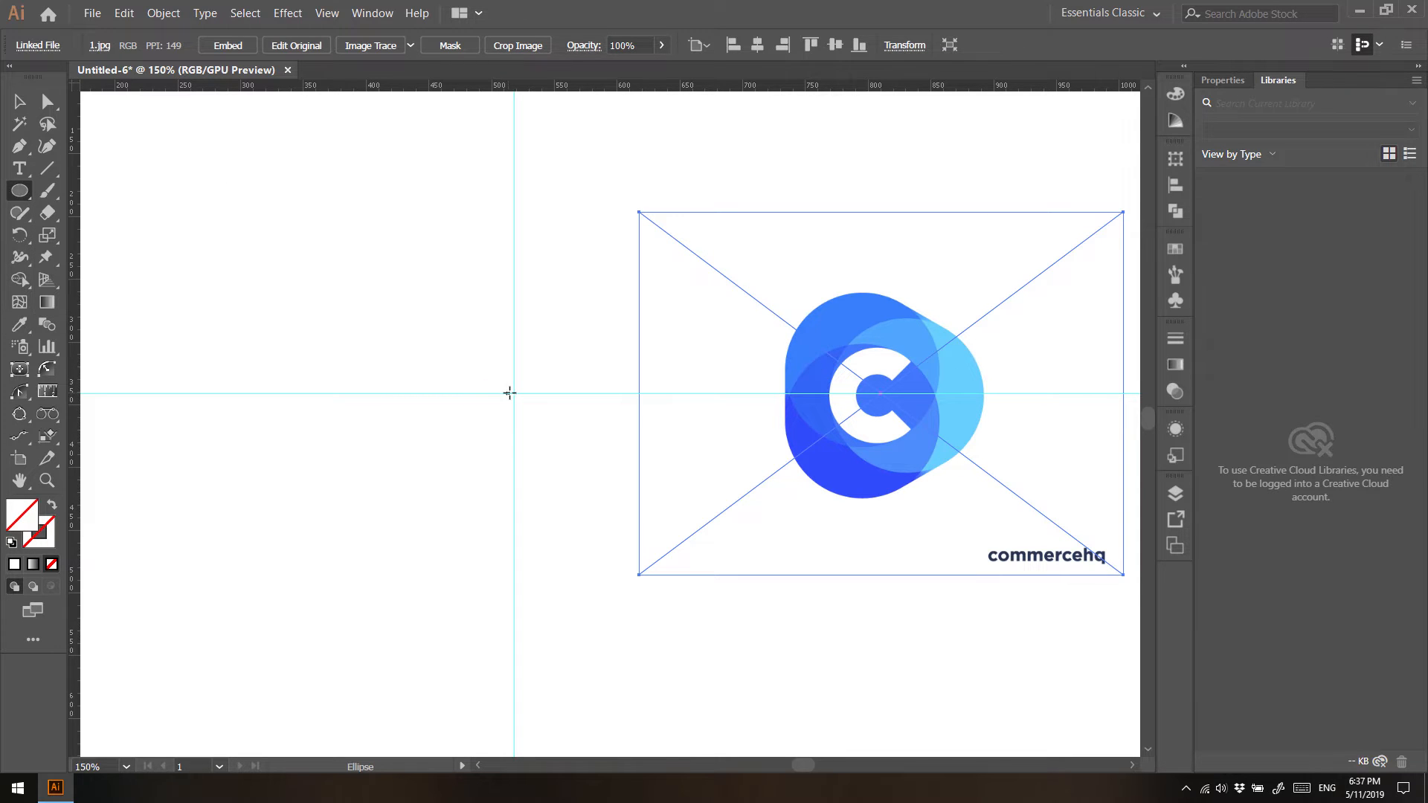
click(327, 12)
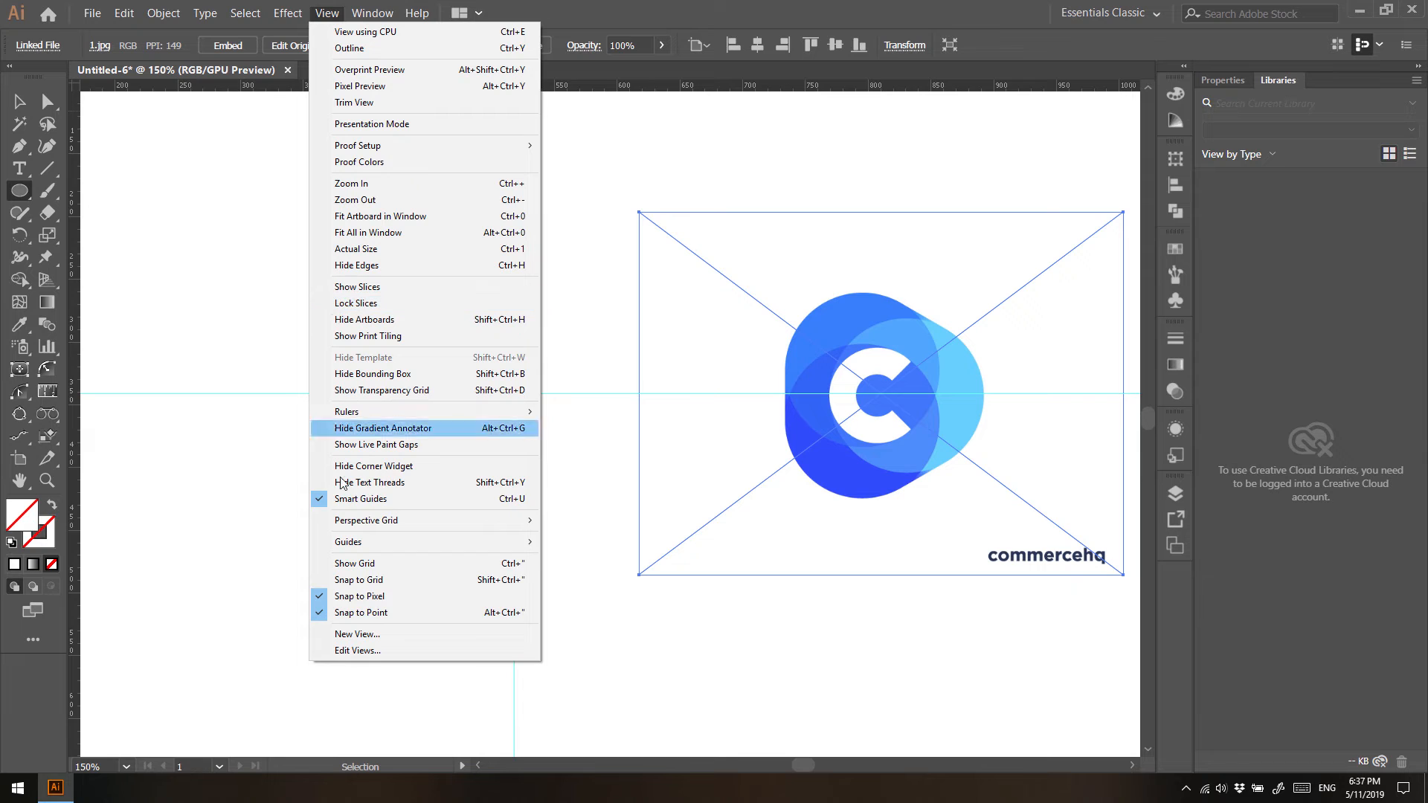
click(356, 596)
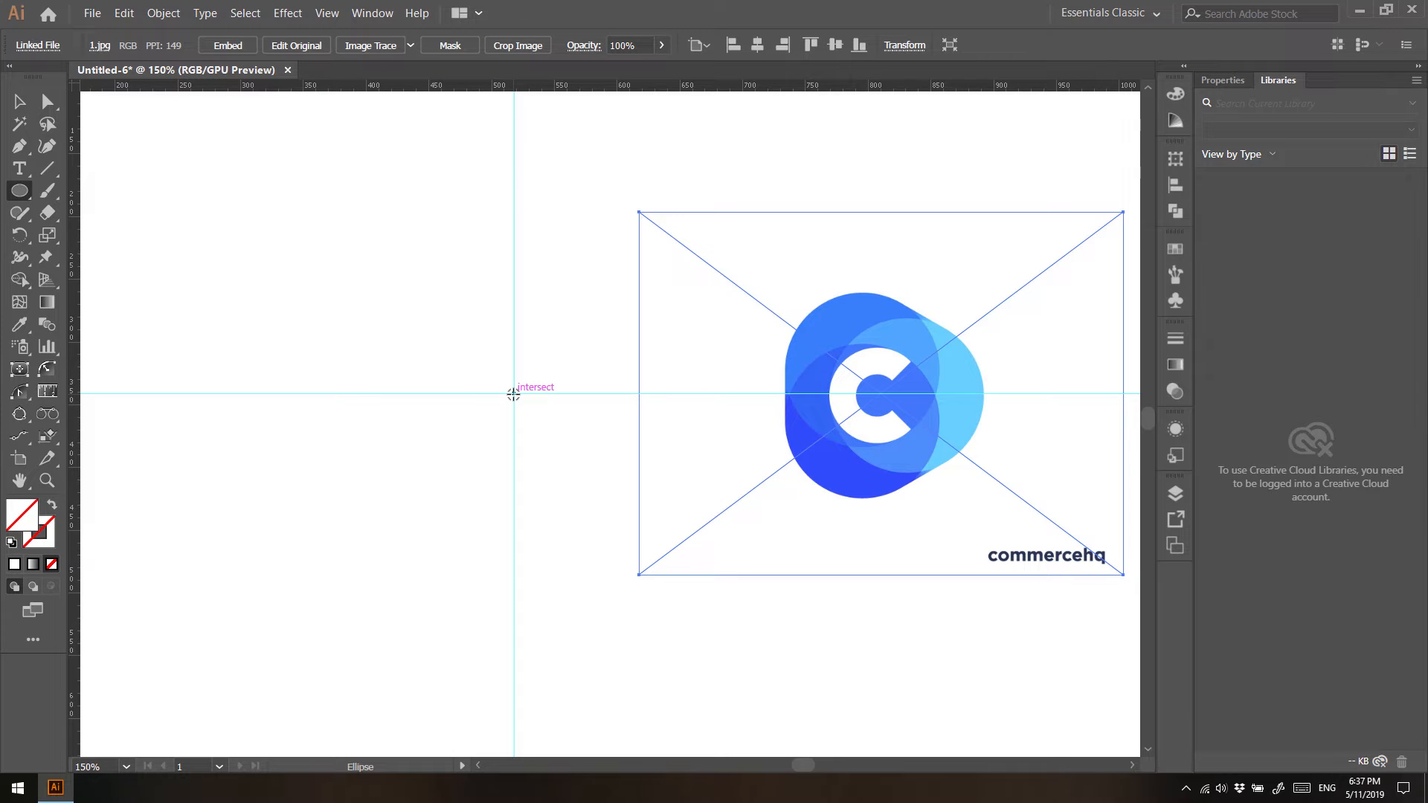
Draw a small circle centred on the guide intersection and give it a 1 pt black stroke without fill
mouse_move(514, 394)
mouse_down()
mouse_move(537, 425)
mouse_move(529, 417)
mouse_up()
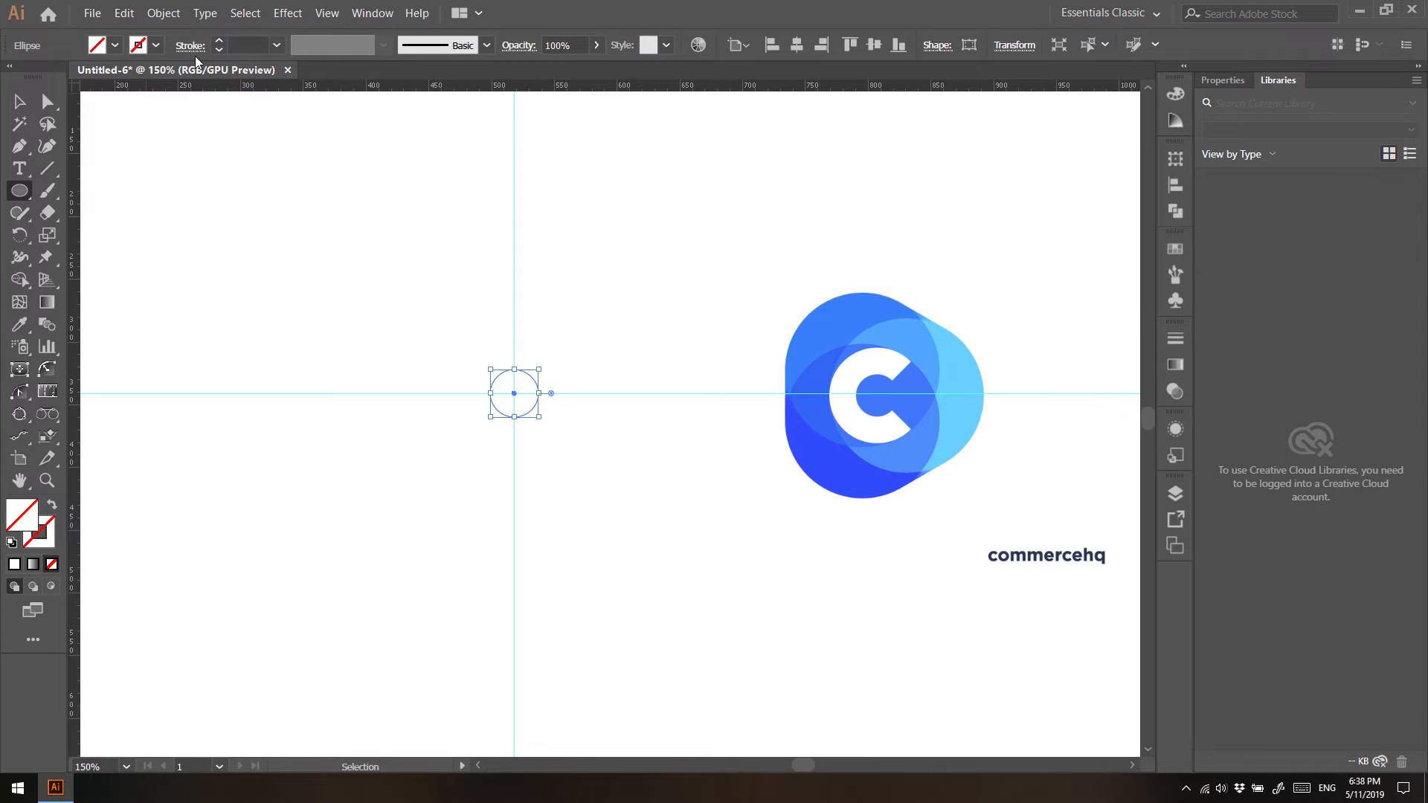
text(1)
key(Return)
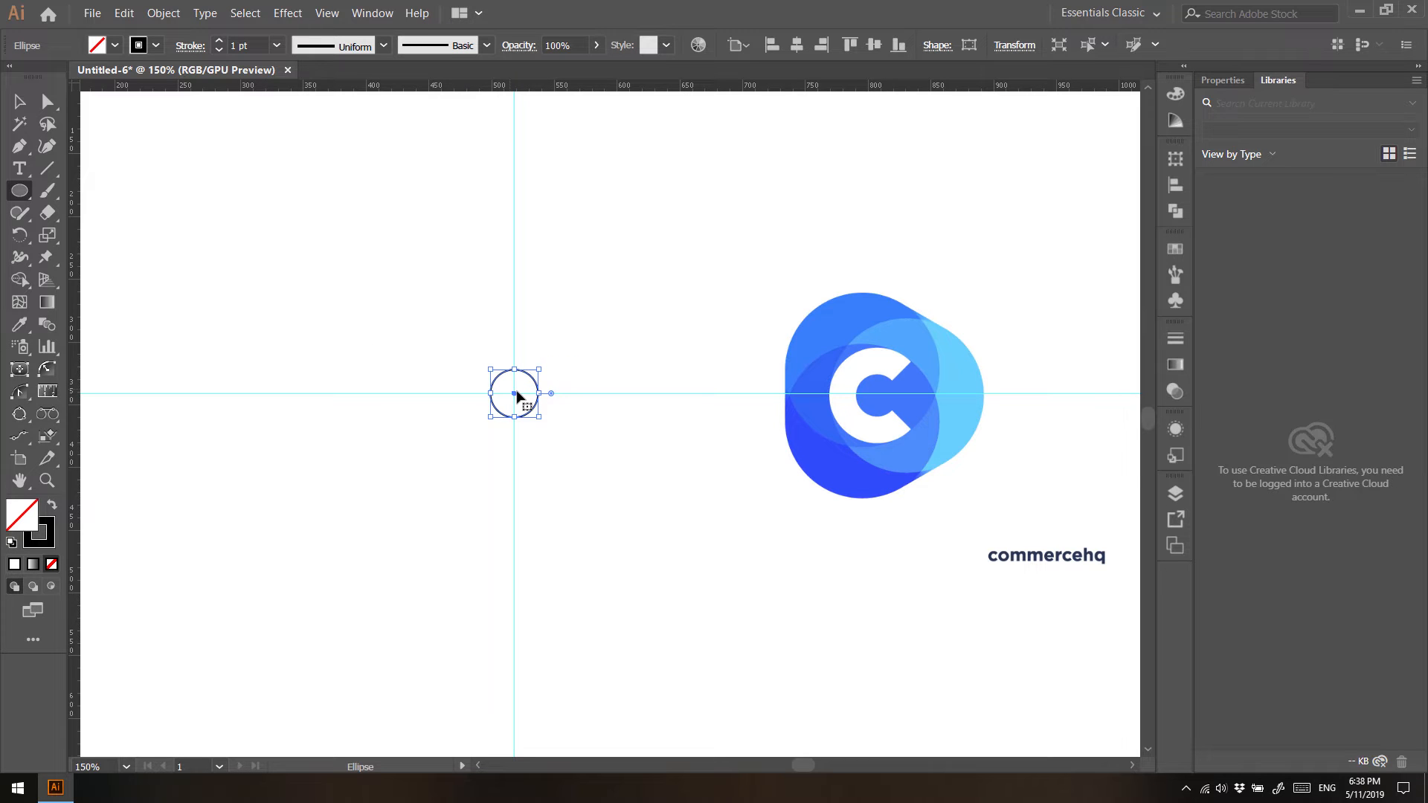
Deselect the small circle and draw a second circle about 90 px in diameter, concentric with it at the guide intersection
click(245, 13)
click(258, 68)
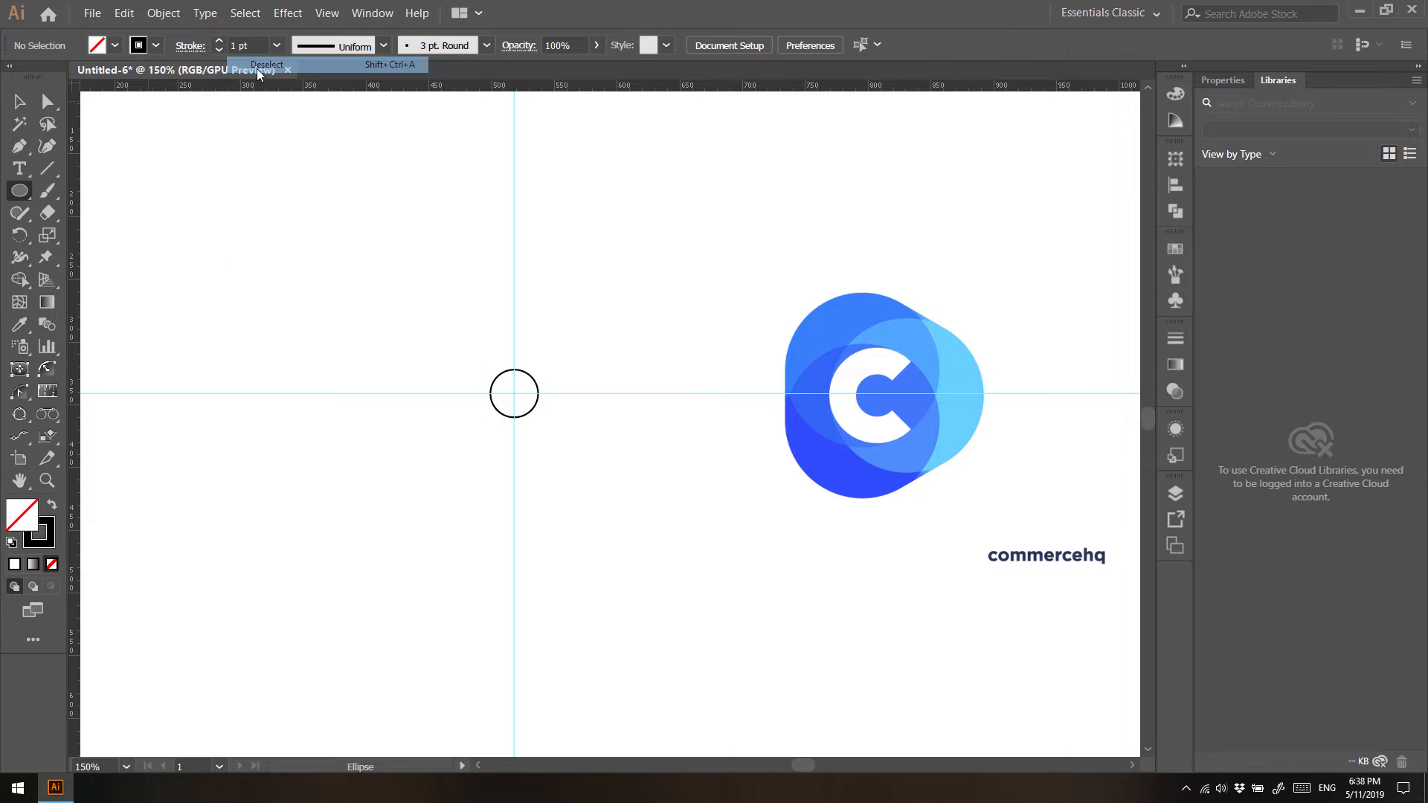
click(249, 12)
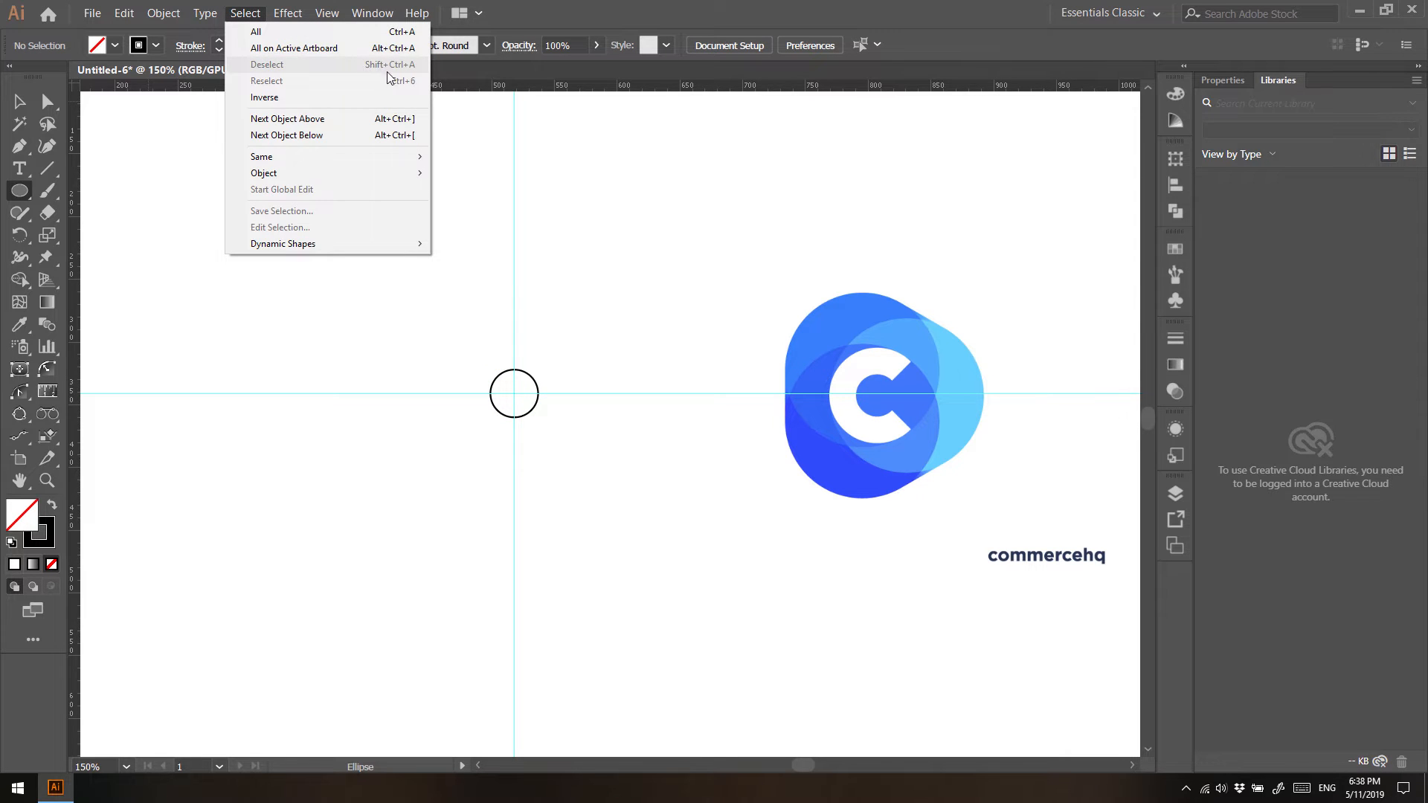
click(644, 6)
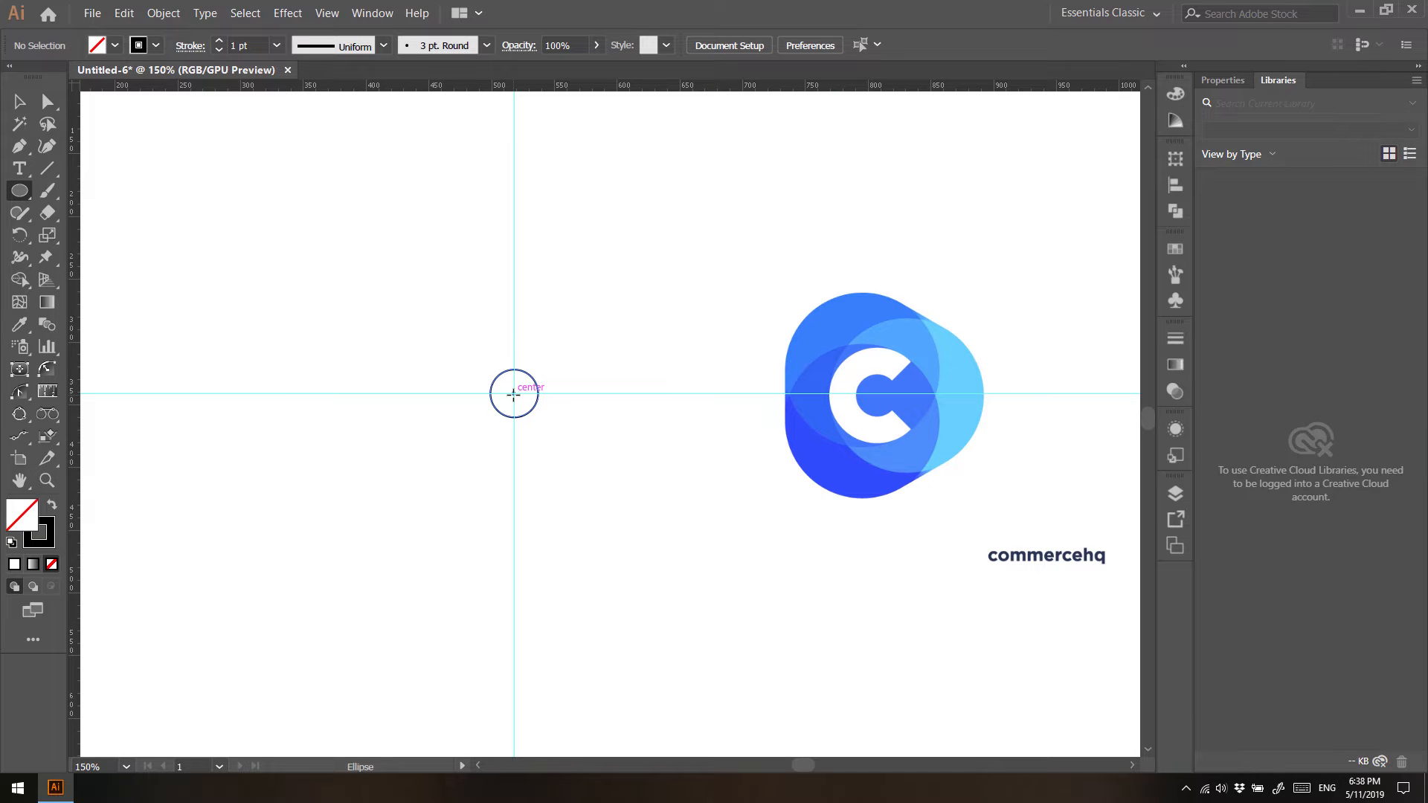
drag(513, 393, 572, 444)
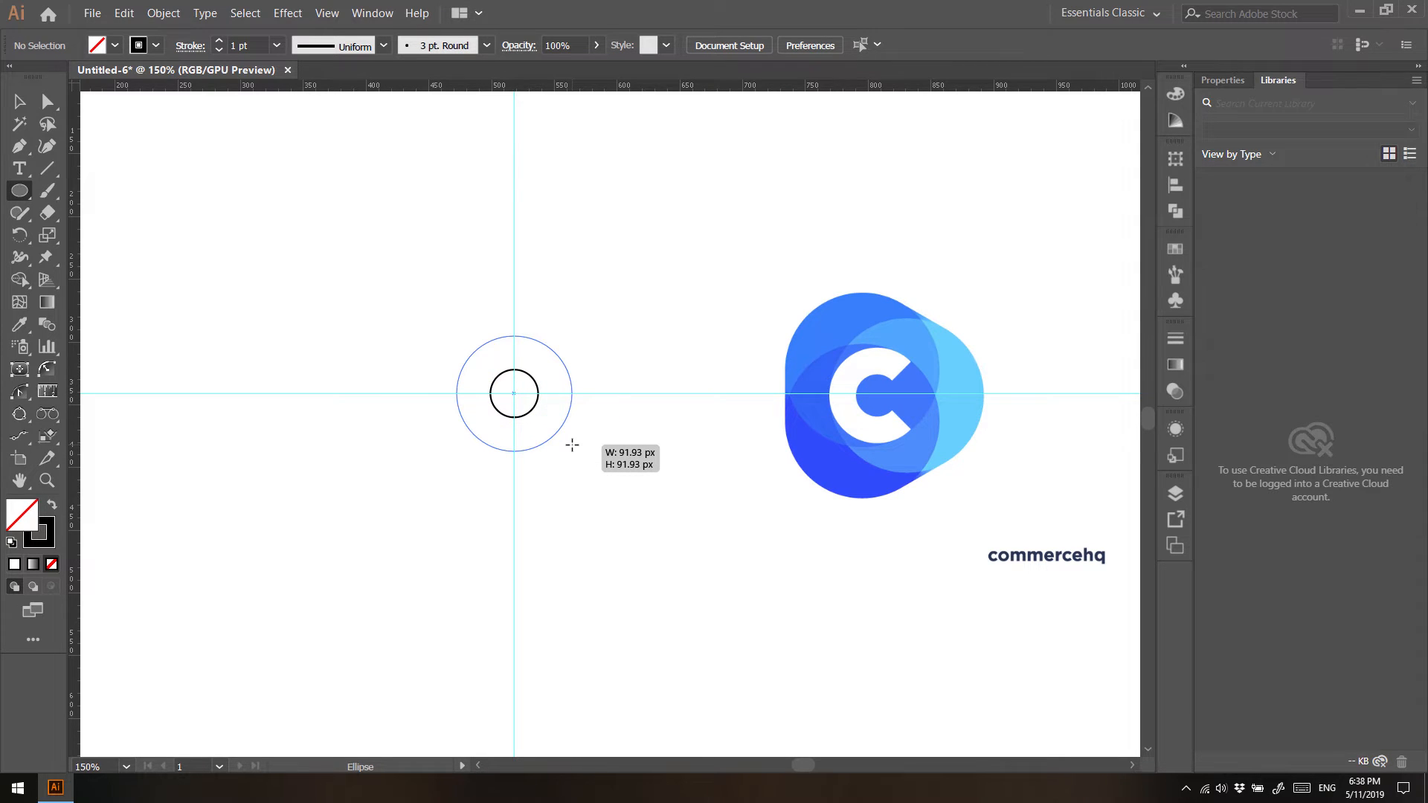
drag(572, 445, 569, 444)
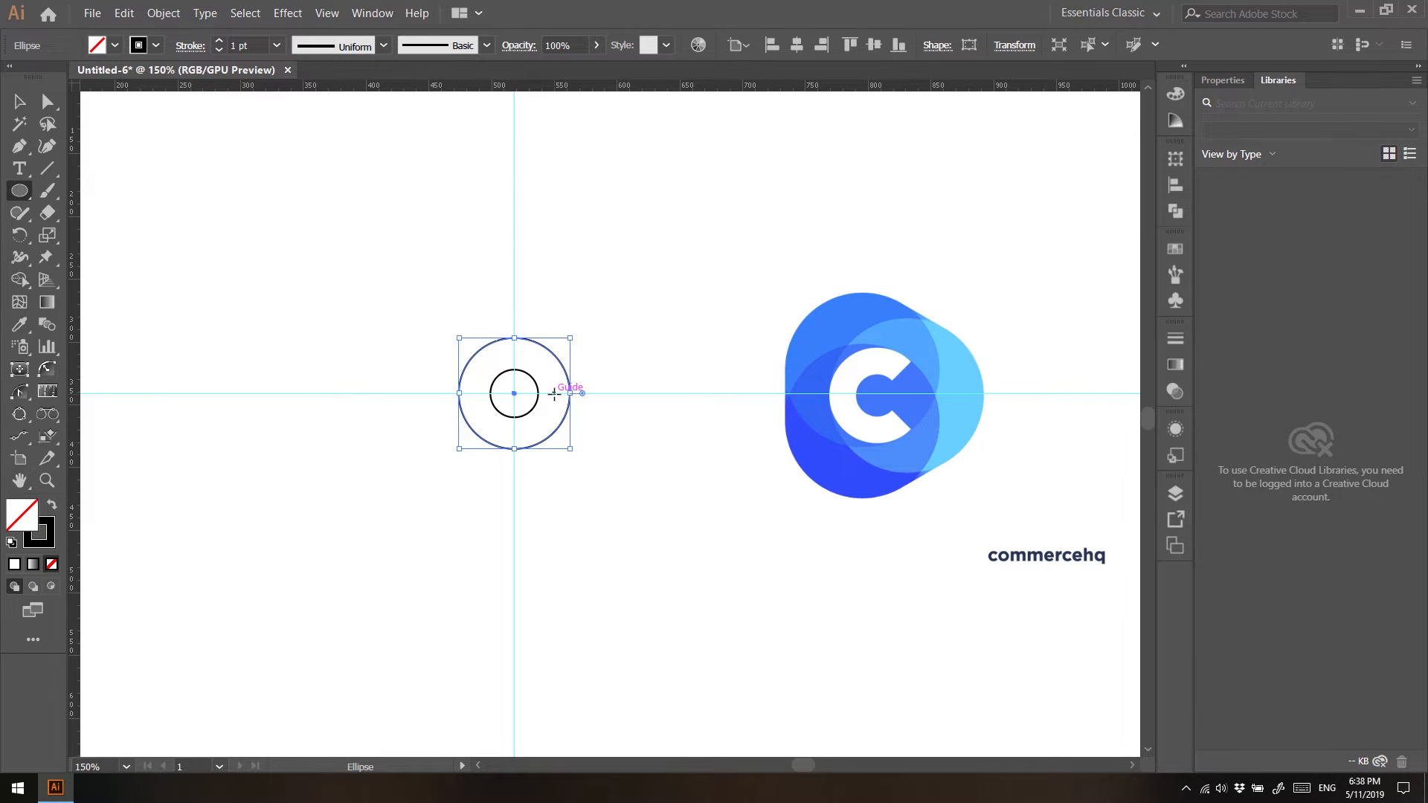
Draw a larger third circle centred on the horizontal guide so its leftmost point touches the second circle's leftmost point
drag(554, 394, 651, 469)
scroll(449, 403, up, 6)
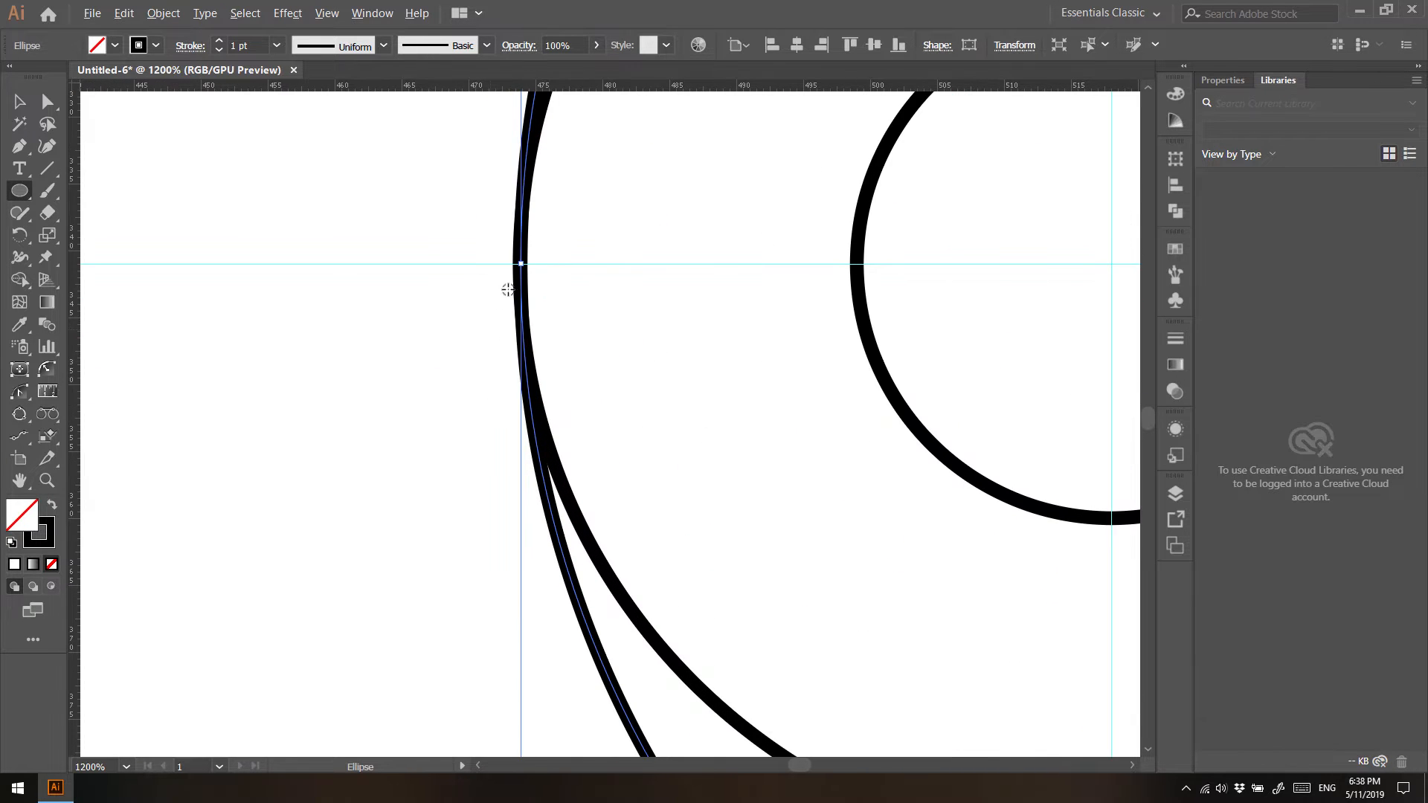
scroll(523, 269, up, 1)
scroll(555, 270, down, 4)
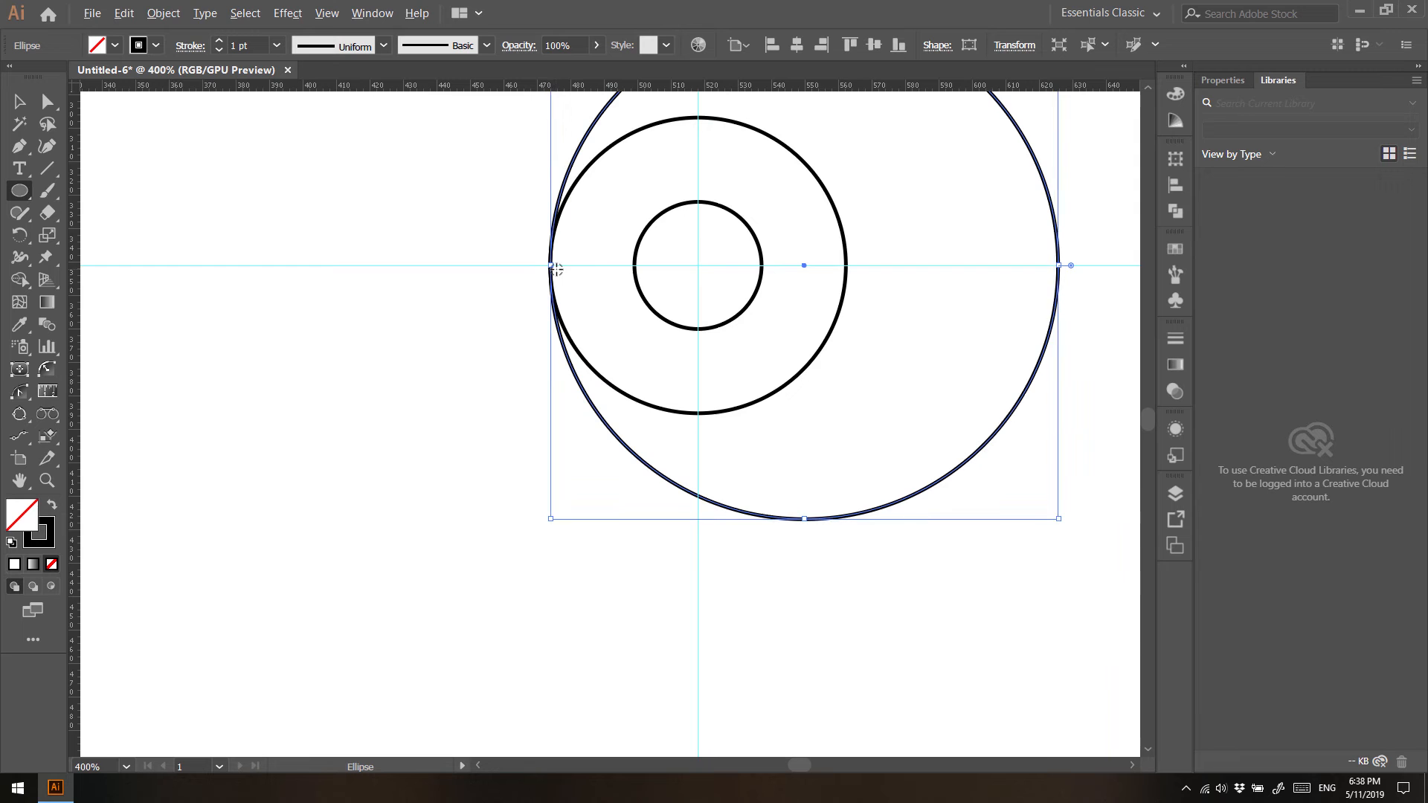
Align the large circle's leftmost anchor precisely with the second circle's leftmost point on the horizontal guide
click(13, 108)
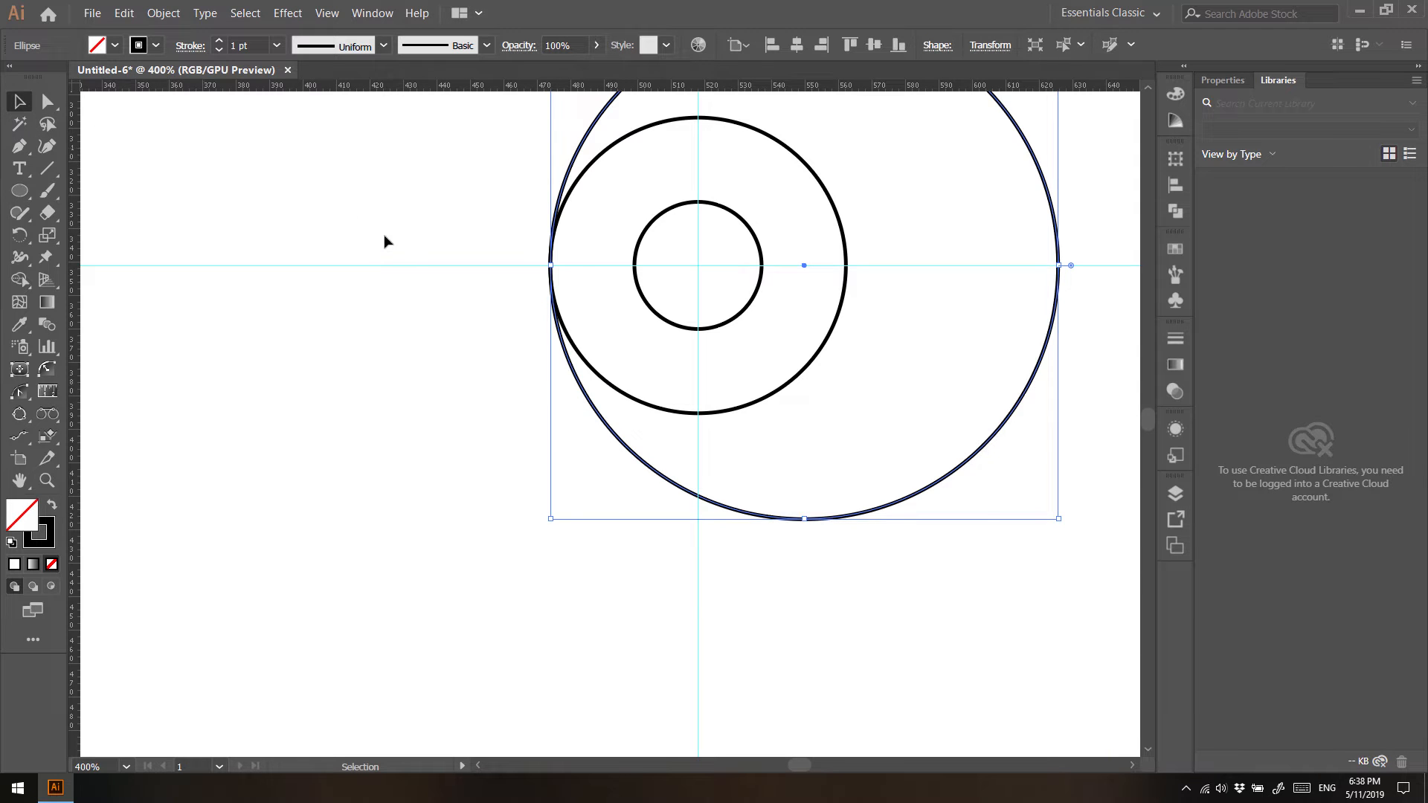
scroll(461, 257, up, 3)
drag(560, 302, 560, 302)
scroll(532, 394, up, 5)
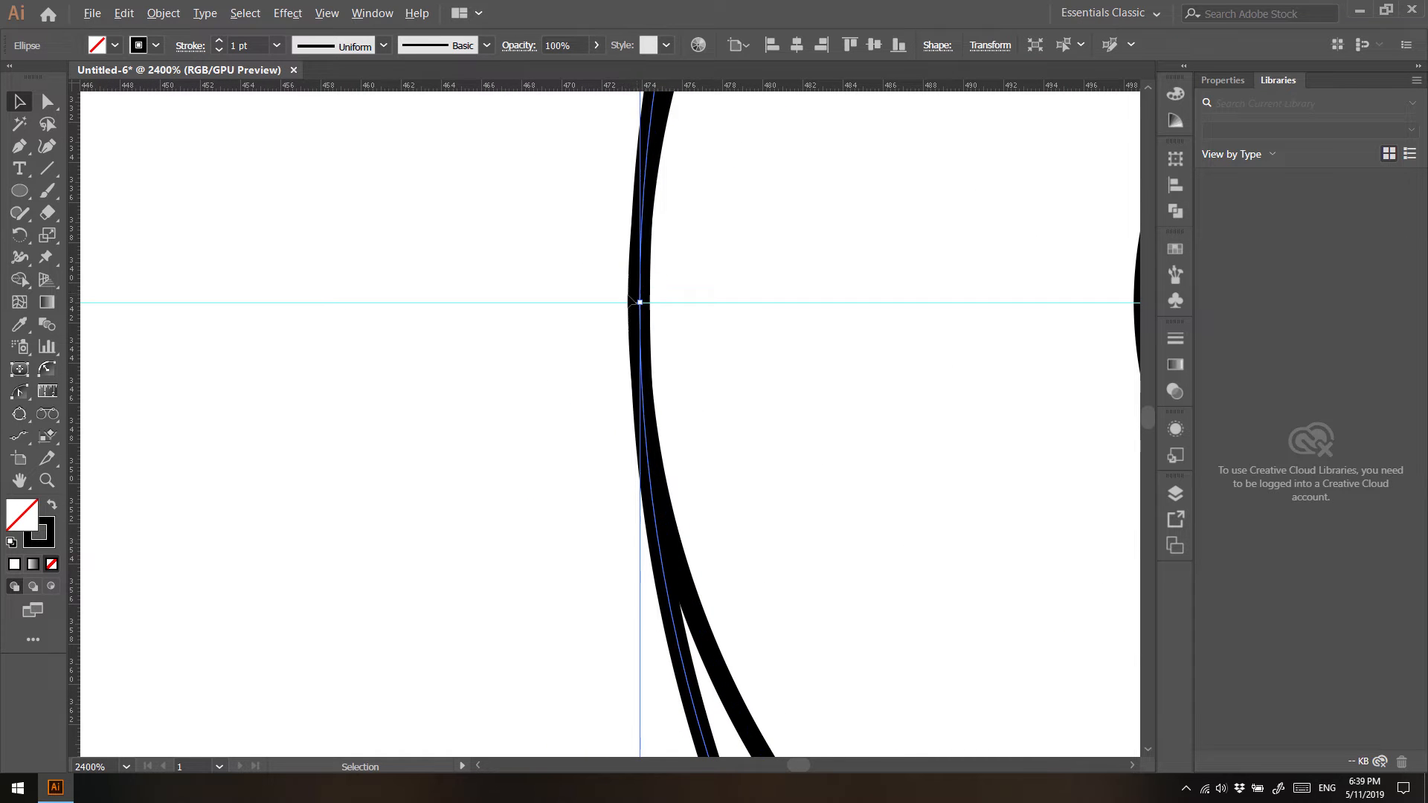
scroll(640, 302, down, 7)
scroll(663, 312, up, 1)
drag(962, 292, 663, 370)
scroll(663, 369, down, 2)
mouse_move(797, 396)
mouse_down()
mouse_move(769, 350)
mouse_move(777, 379)
mouse_up()
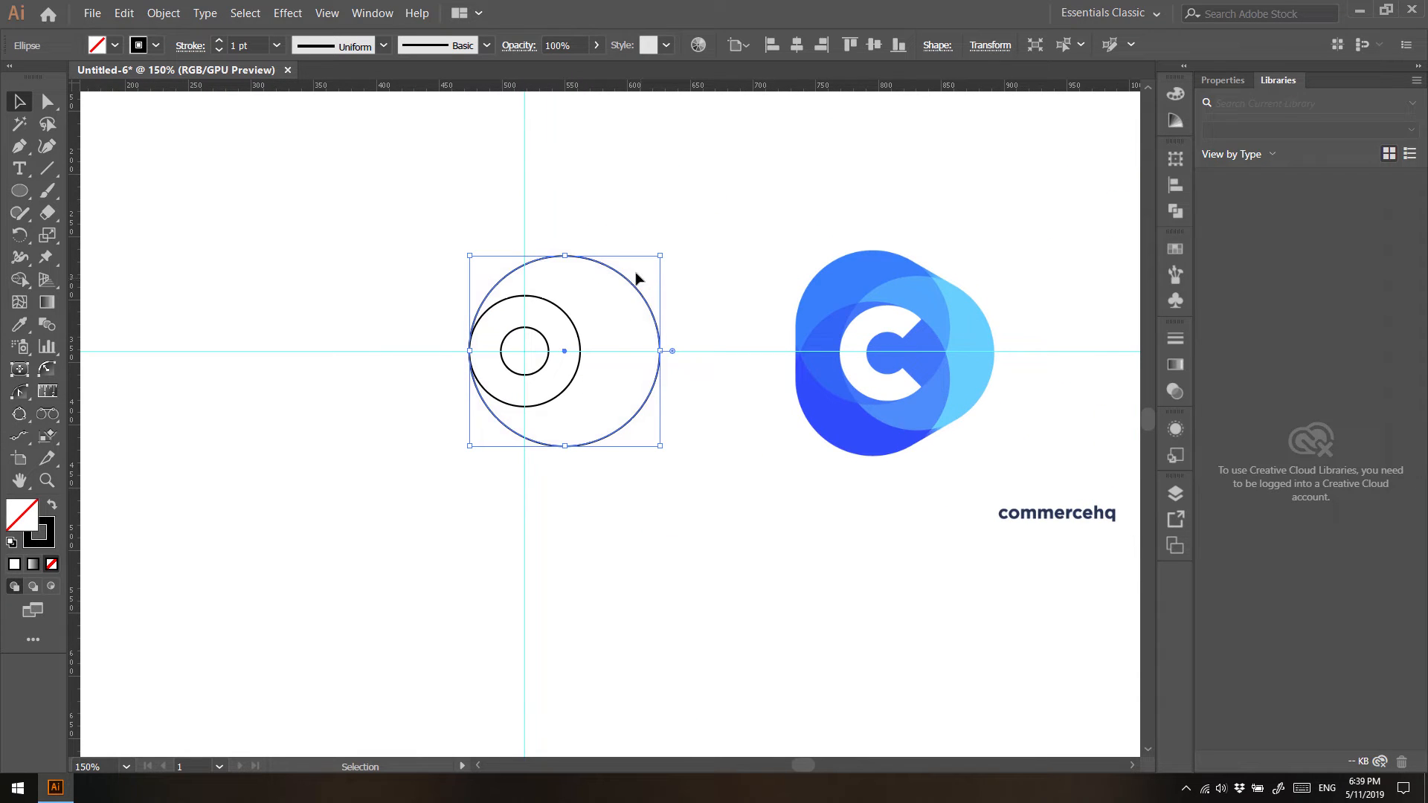
Create a copy of the large circle rotated 120° around the guide intersection
click(389, 484)
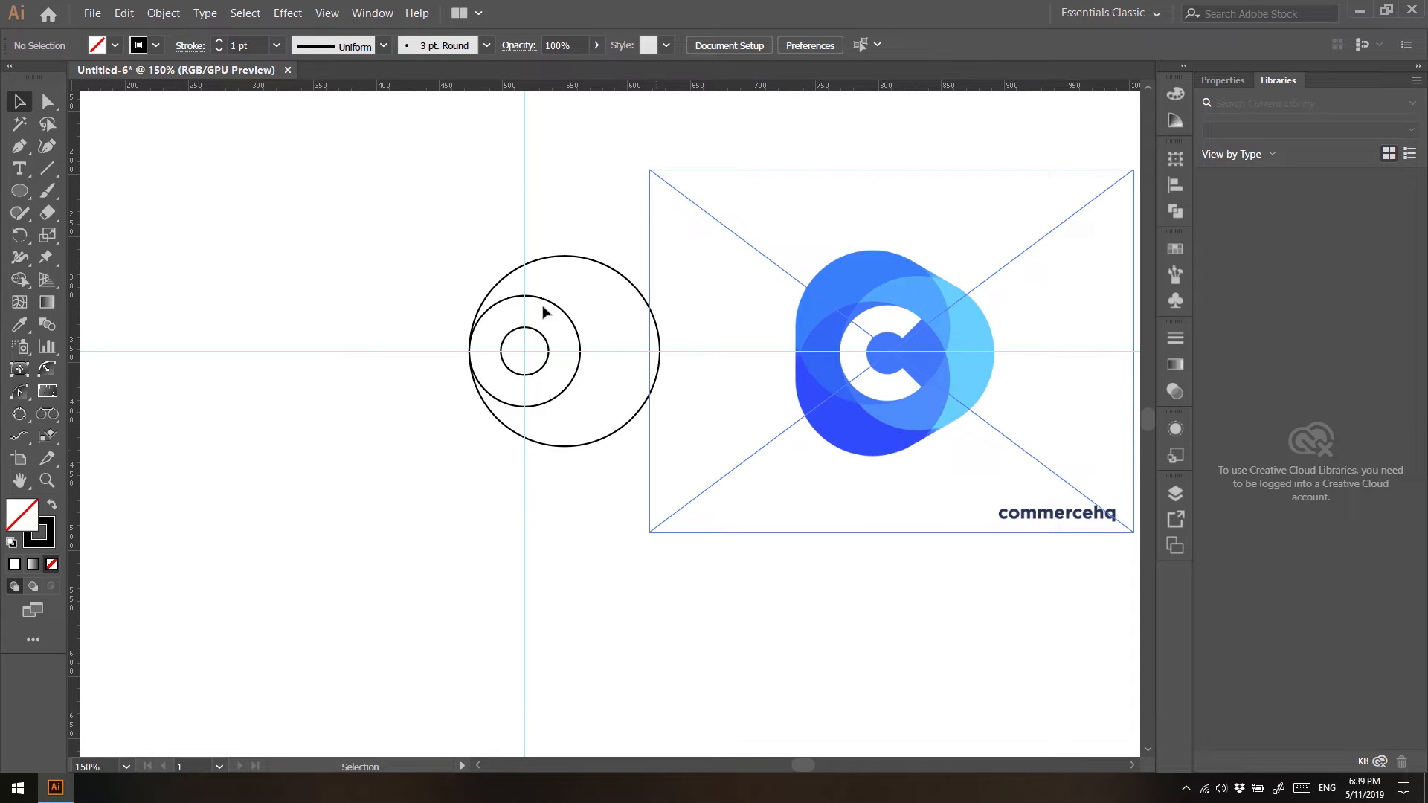
click(561, 259)
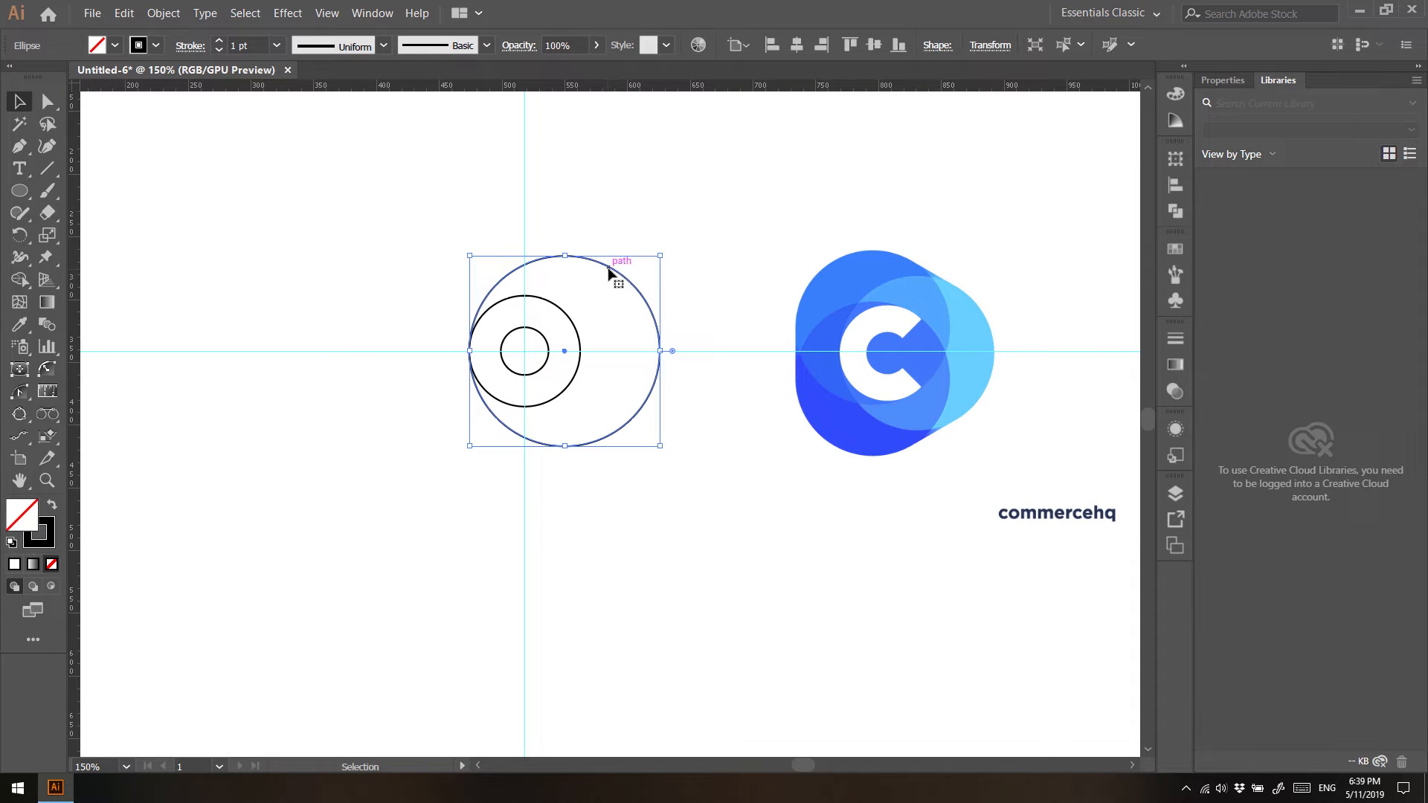
click(21, 236)
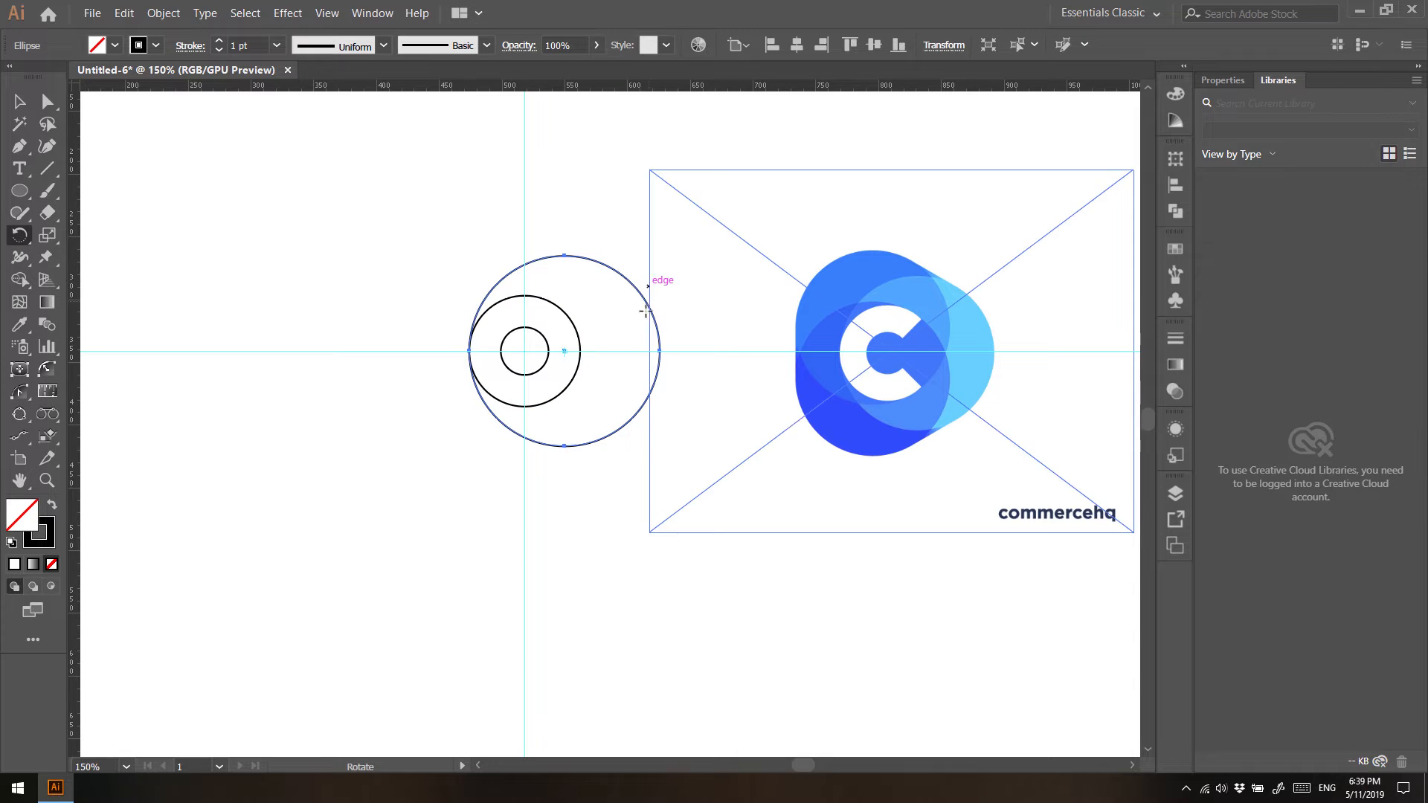
scroll(512, 372, up, 4)
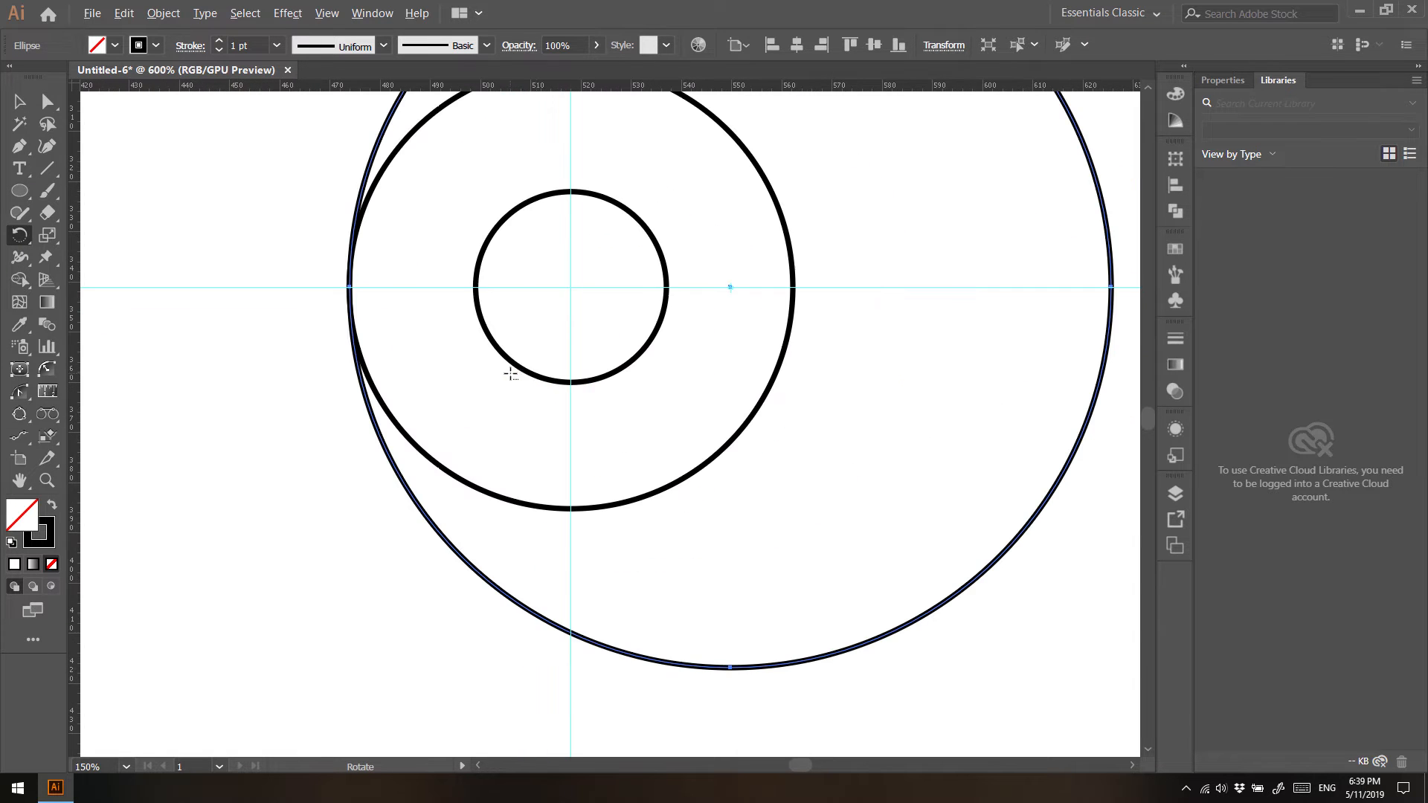
alt+click(570, 287)
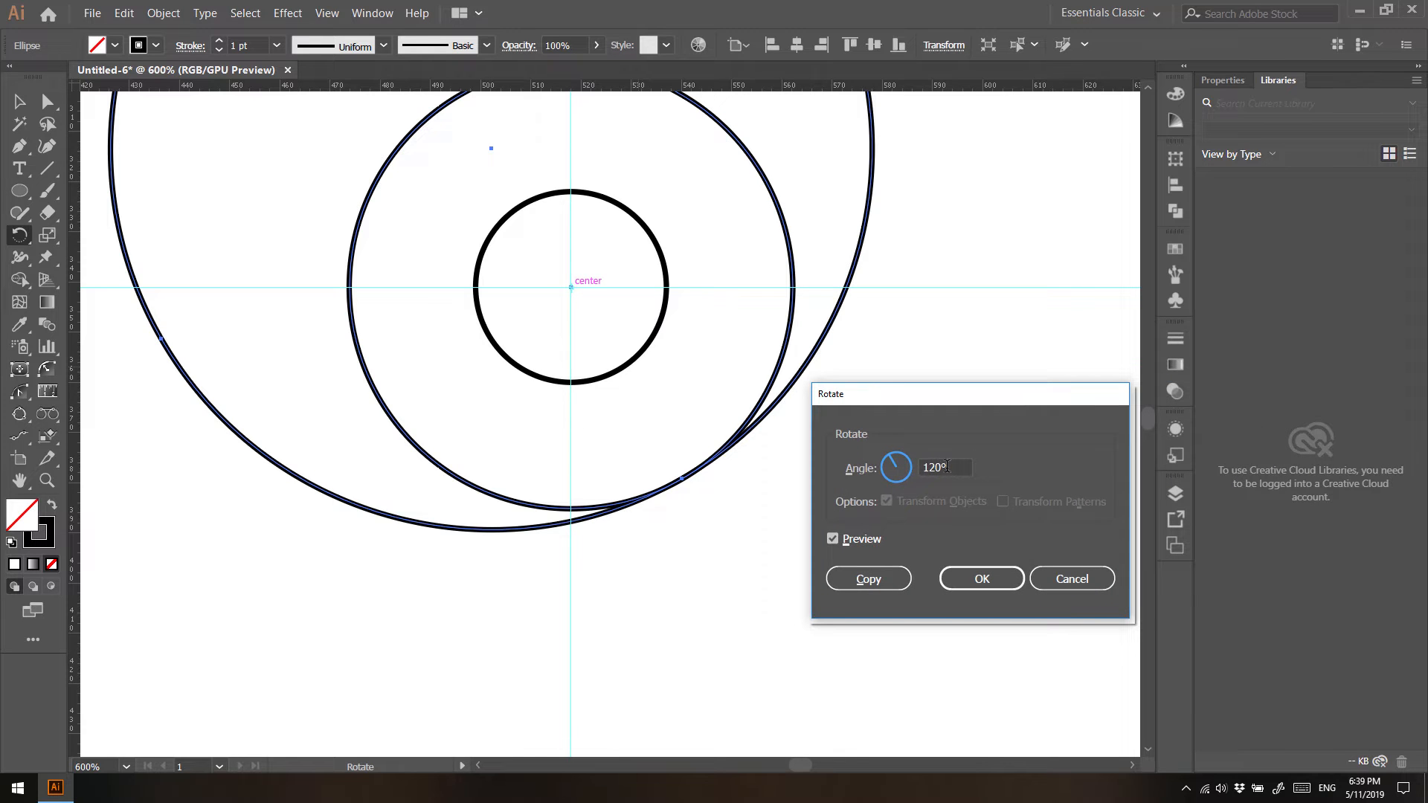
double_click(947, 467)
text(12)
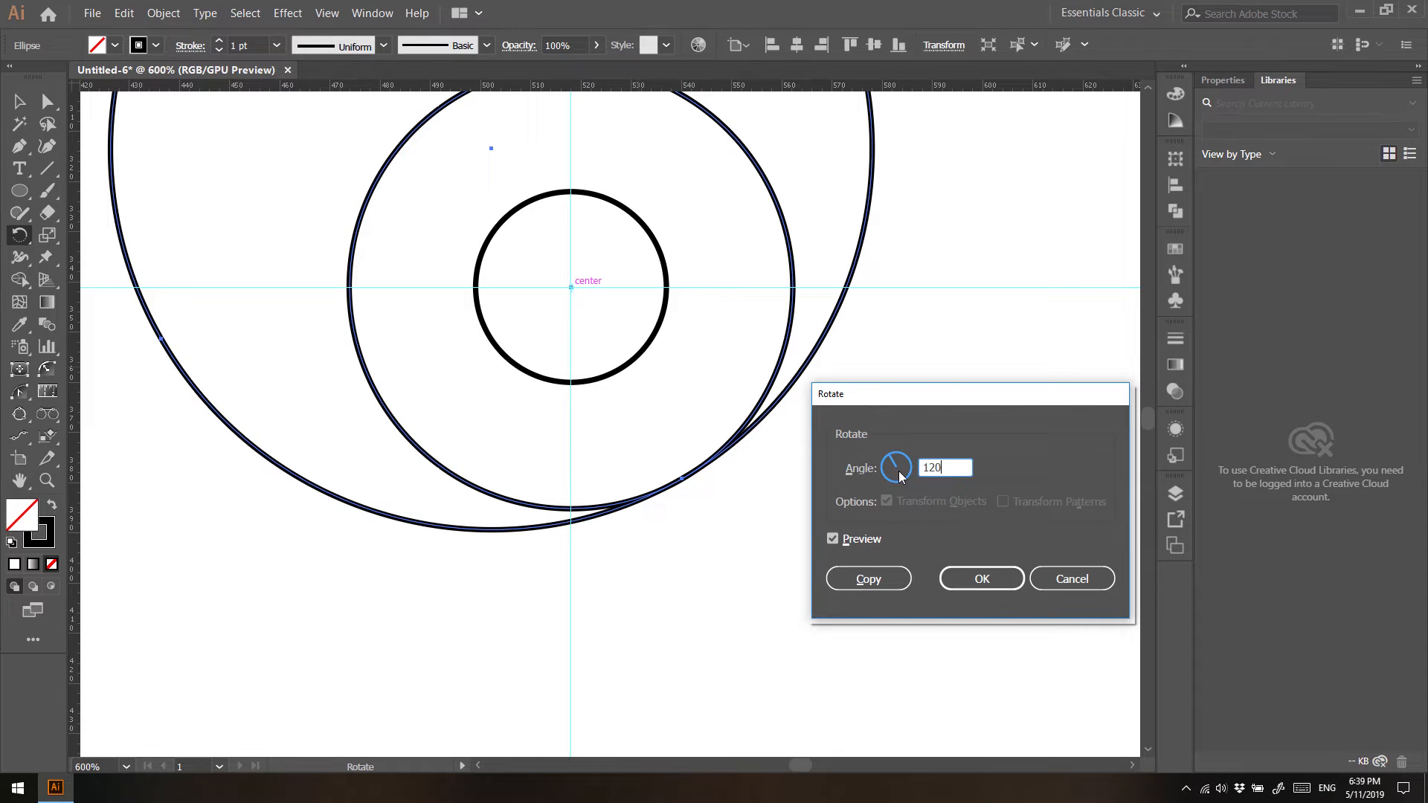
click(837, 536)
click(838, 538)
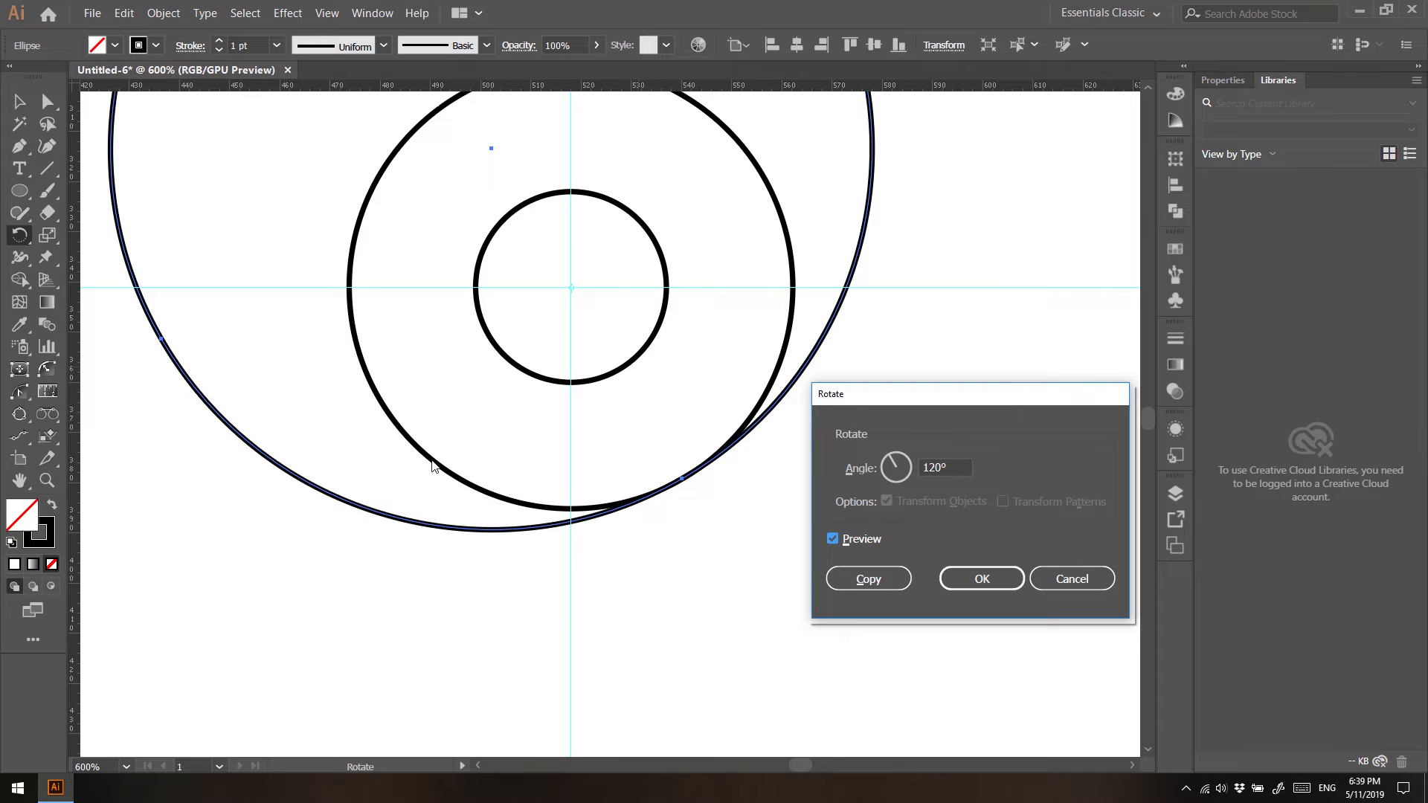
click(869, 579)
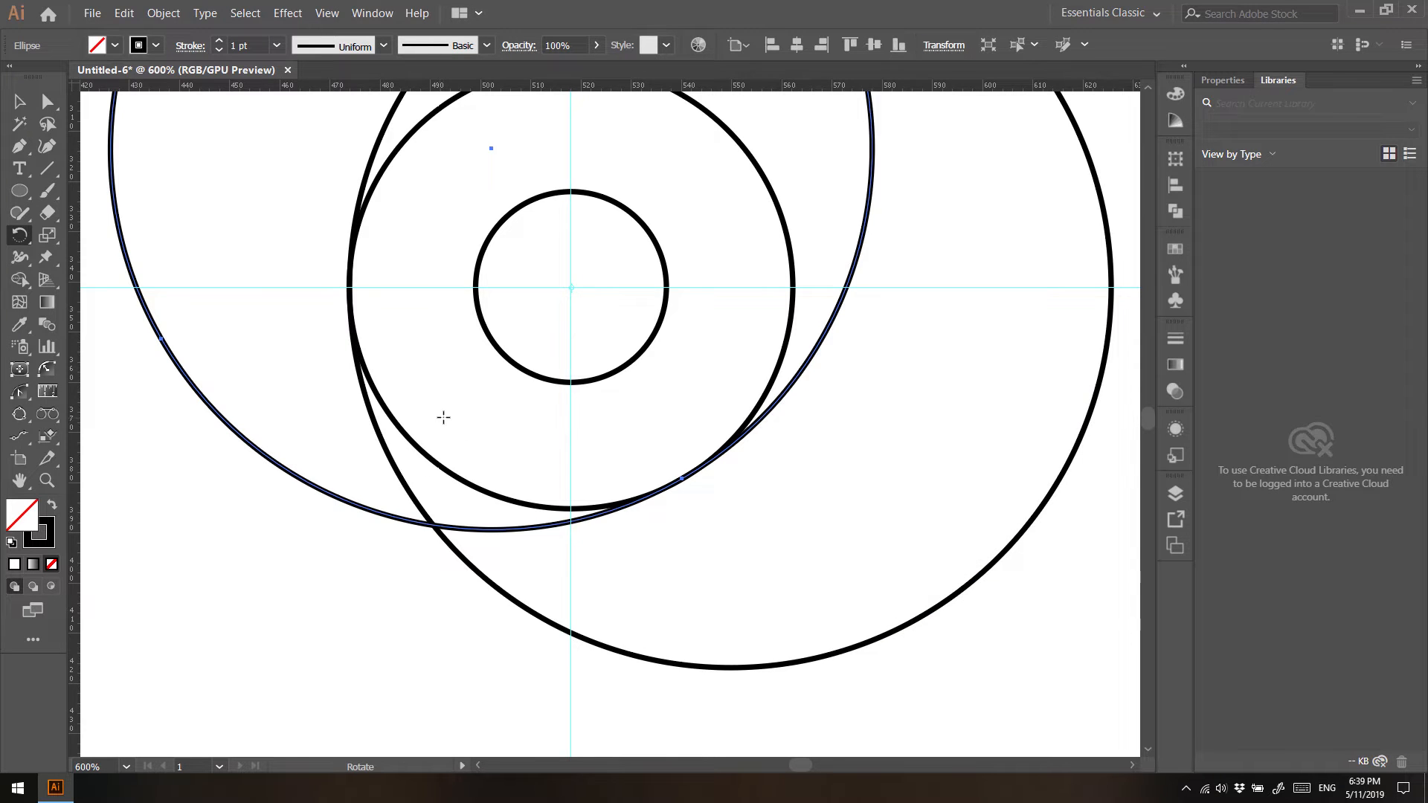
Repeat the rotated copy with Transform Again to add a third large circle around the guide intersection
scroll(443, 418, down, 4)
scroll(450, 427, up, 1)
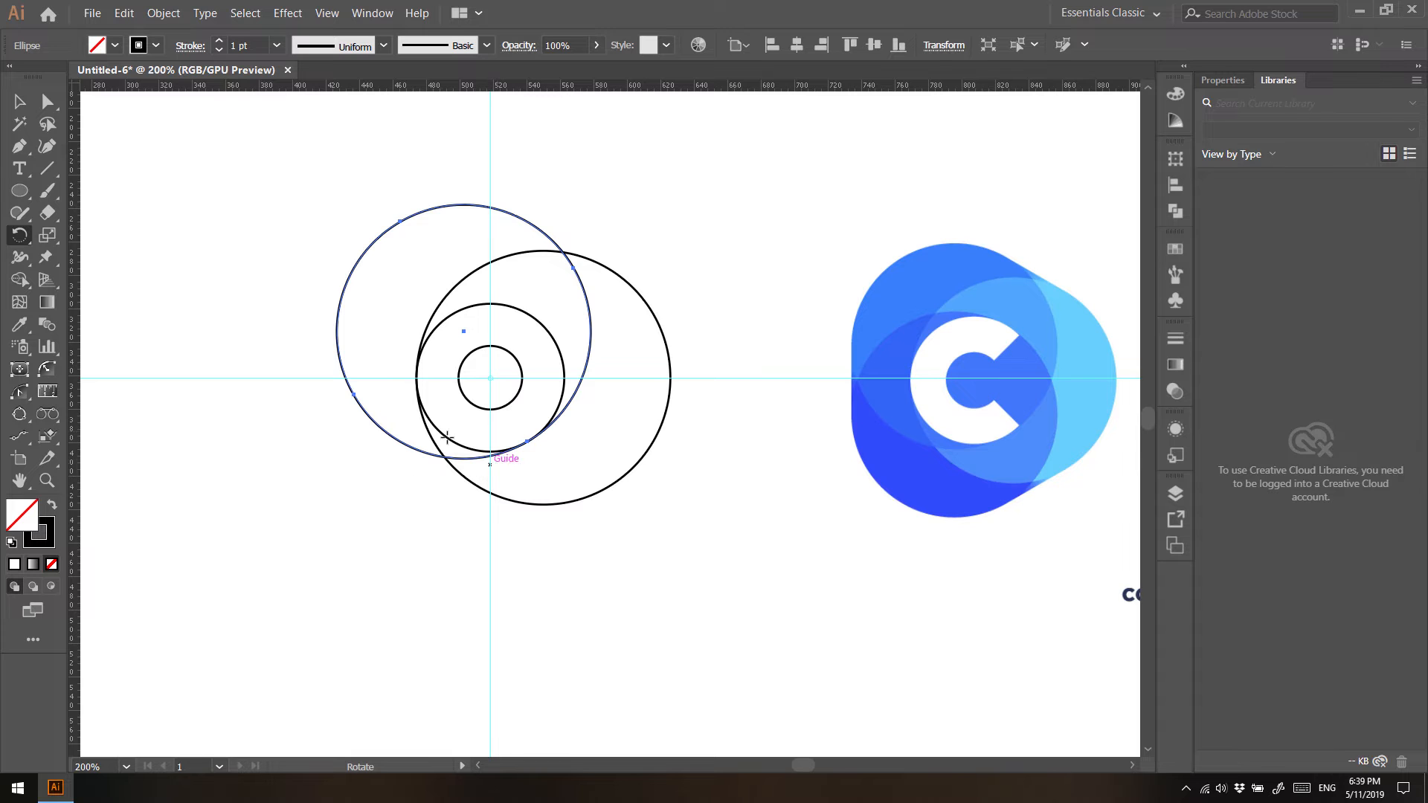
key(ctrl)
click(164, 13)
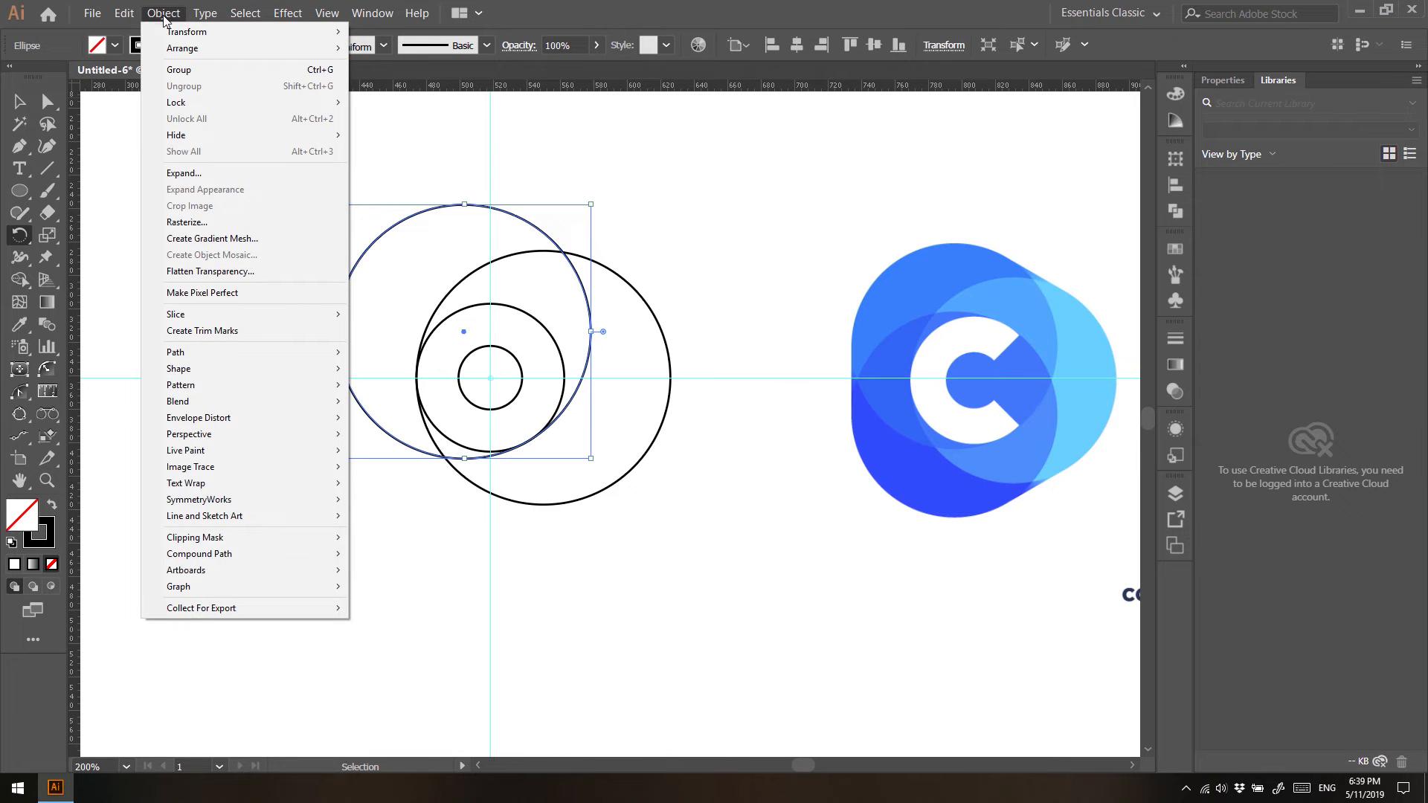
mouse_move(186, 32)
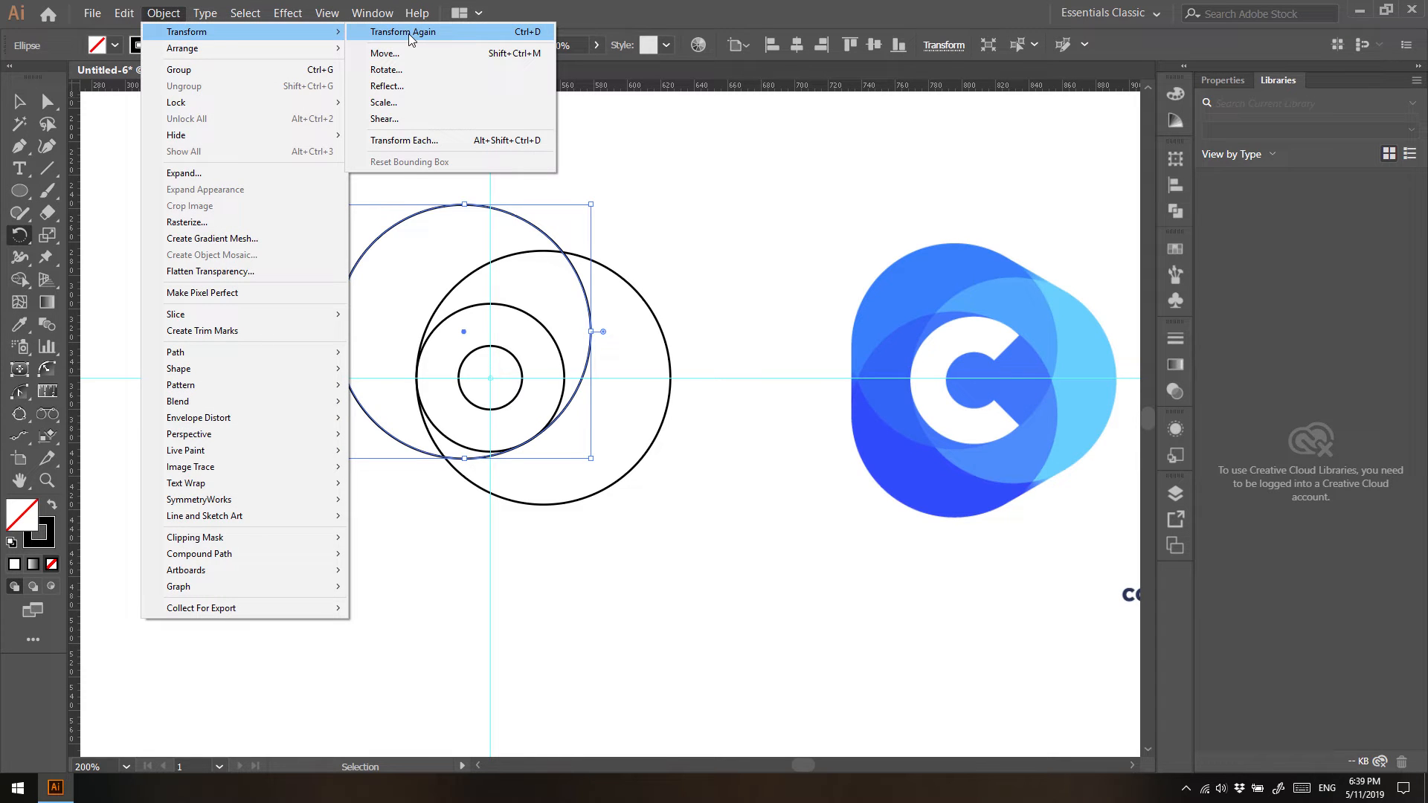
click(666, 8)
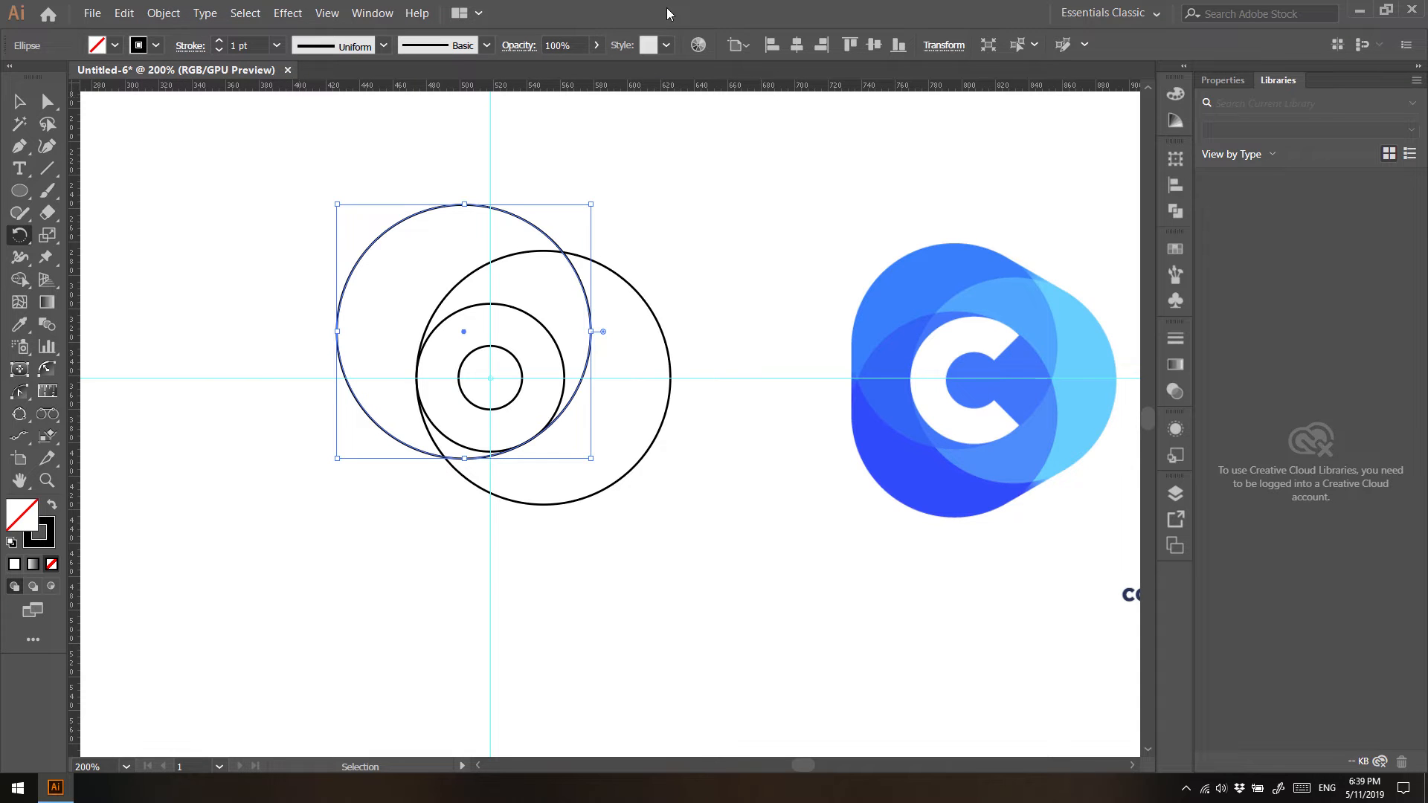
key(ctrl+d)
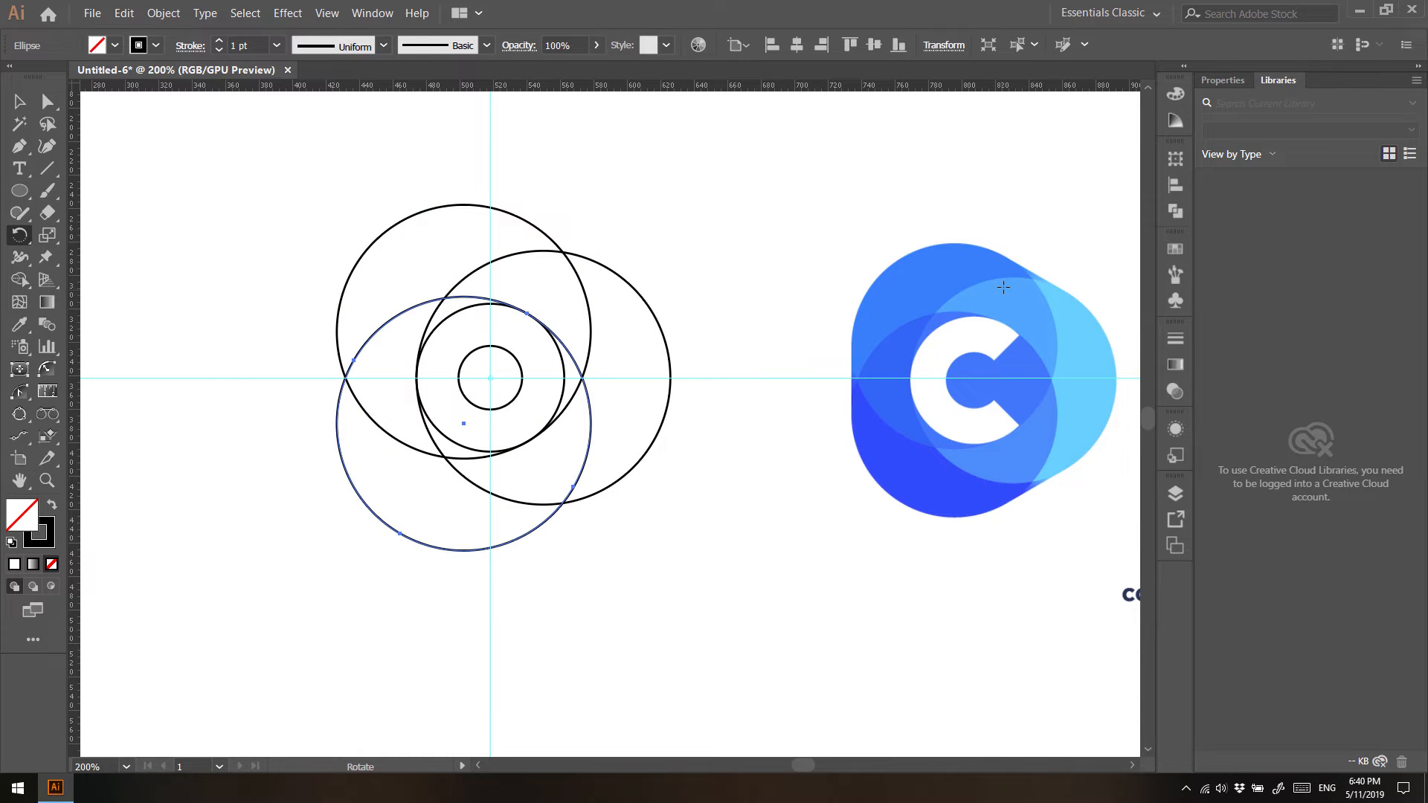
Examine the straight edges that bridge neighbouring large circles along the outline of the reference logo
scroll(993, 308, up, 6)
scroll(980, 289, down, 2)
drag(877, 277, 593, 391)
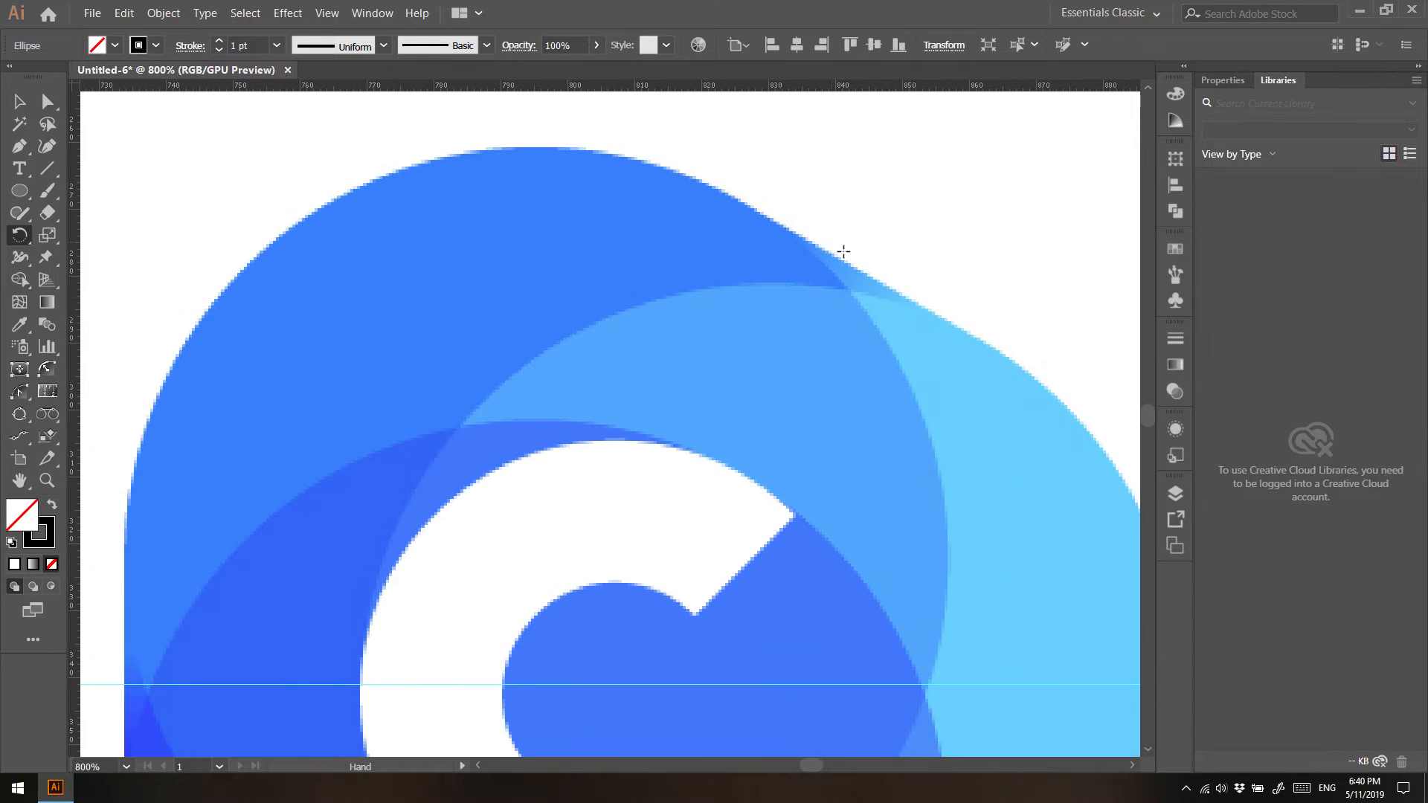
drag(184, 636, 548, 392)
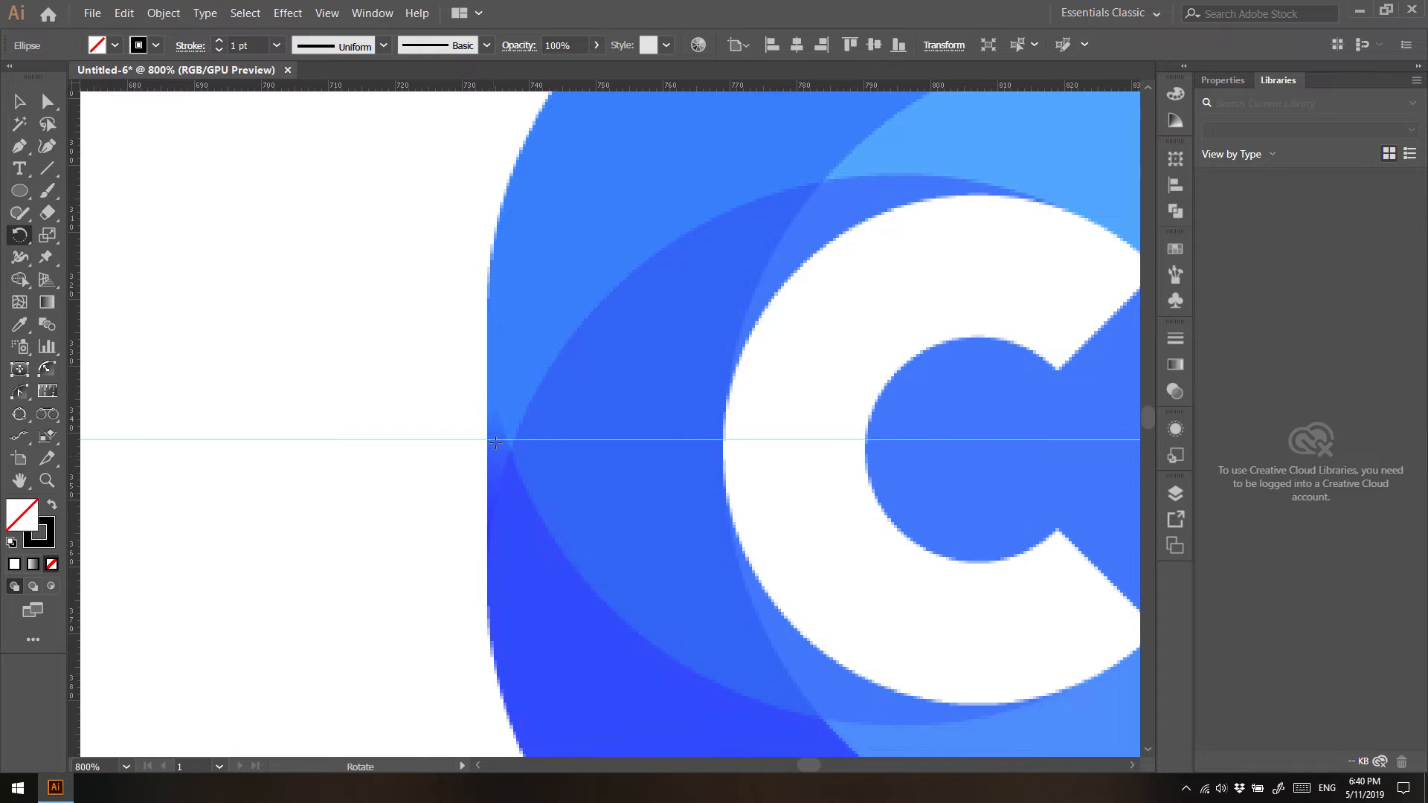
drag(666, 526, 290, 225)
key(space)
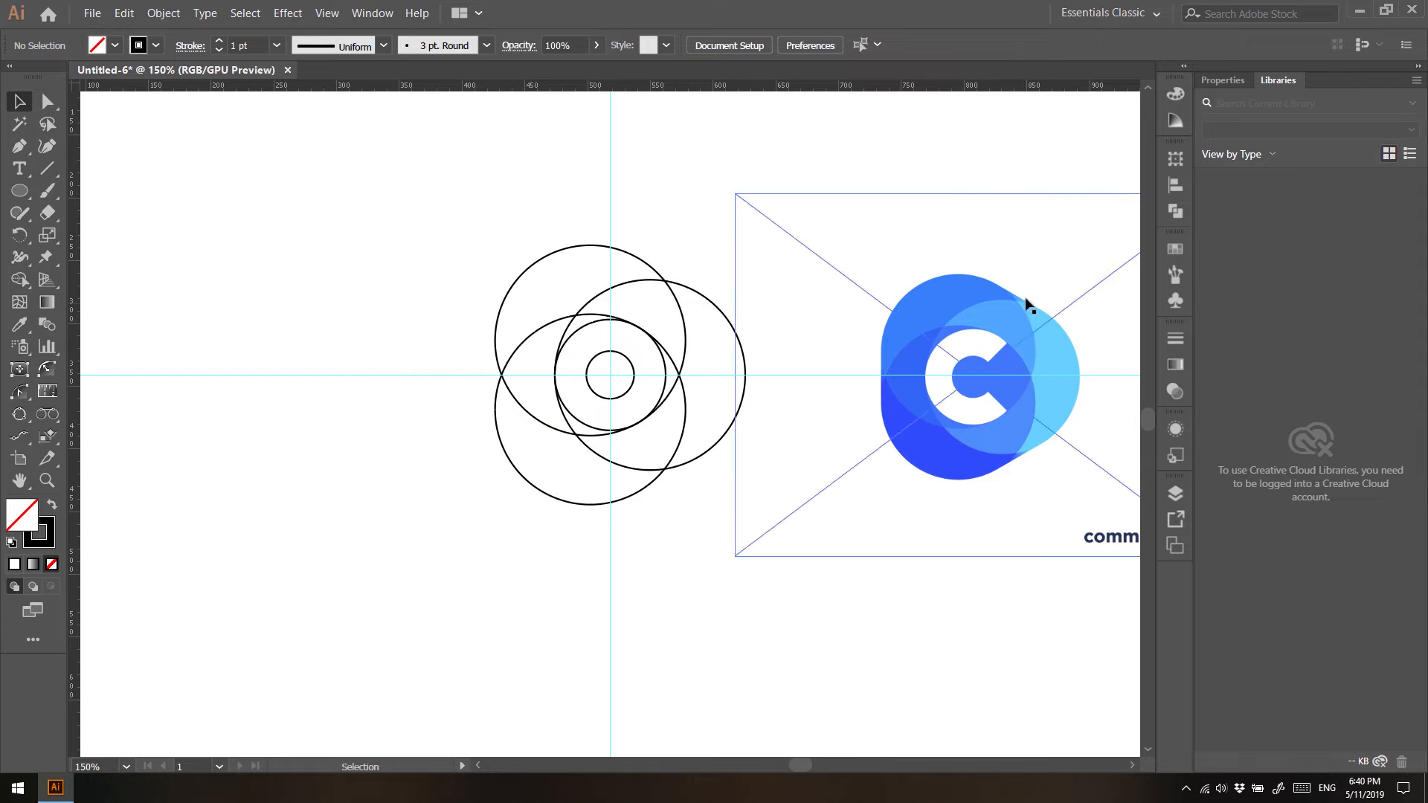
Try to bridge the outer edges of the upper and right large circles with a straight Pen line
key(p)
scroll(728, 280, up, 1)
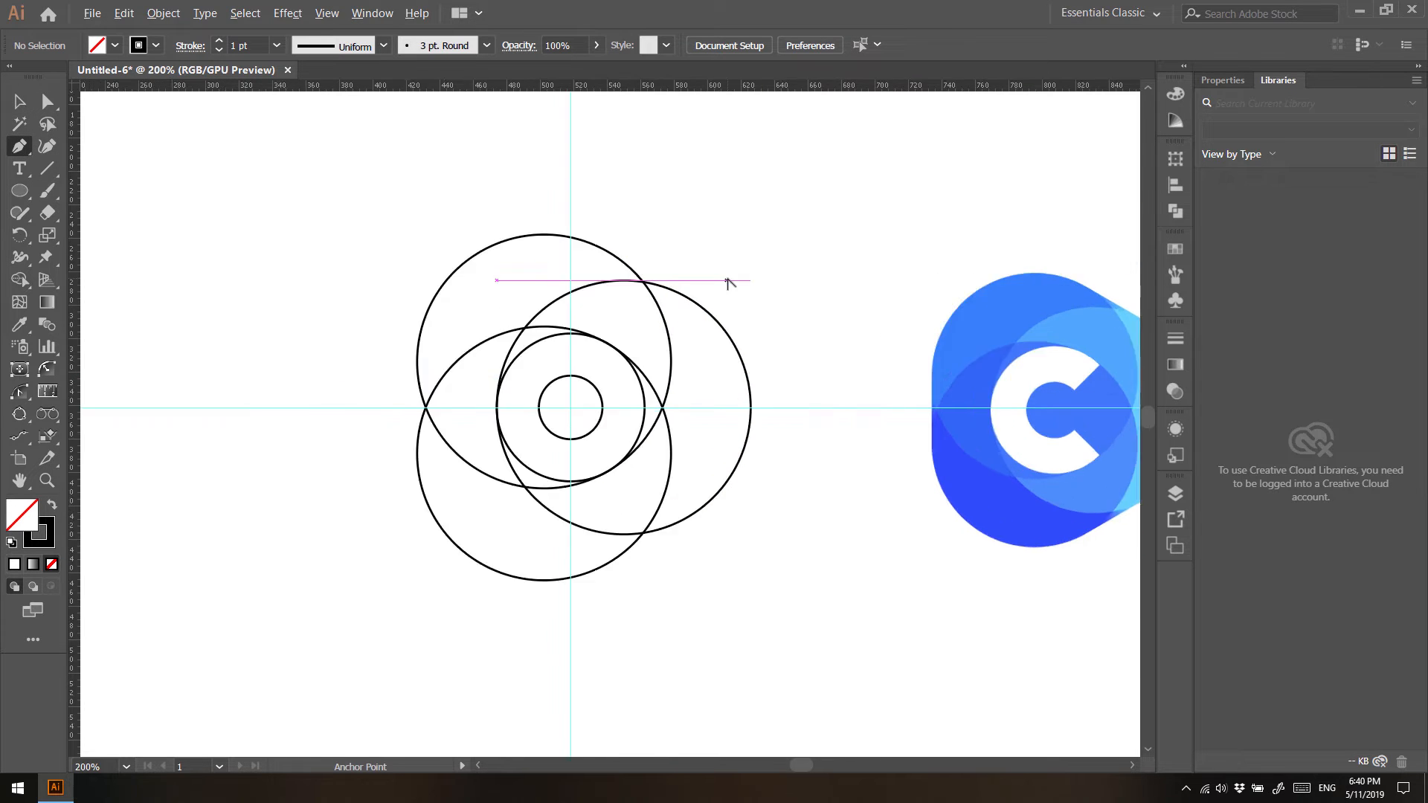
scroll(728, 281, up, 2)
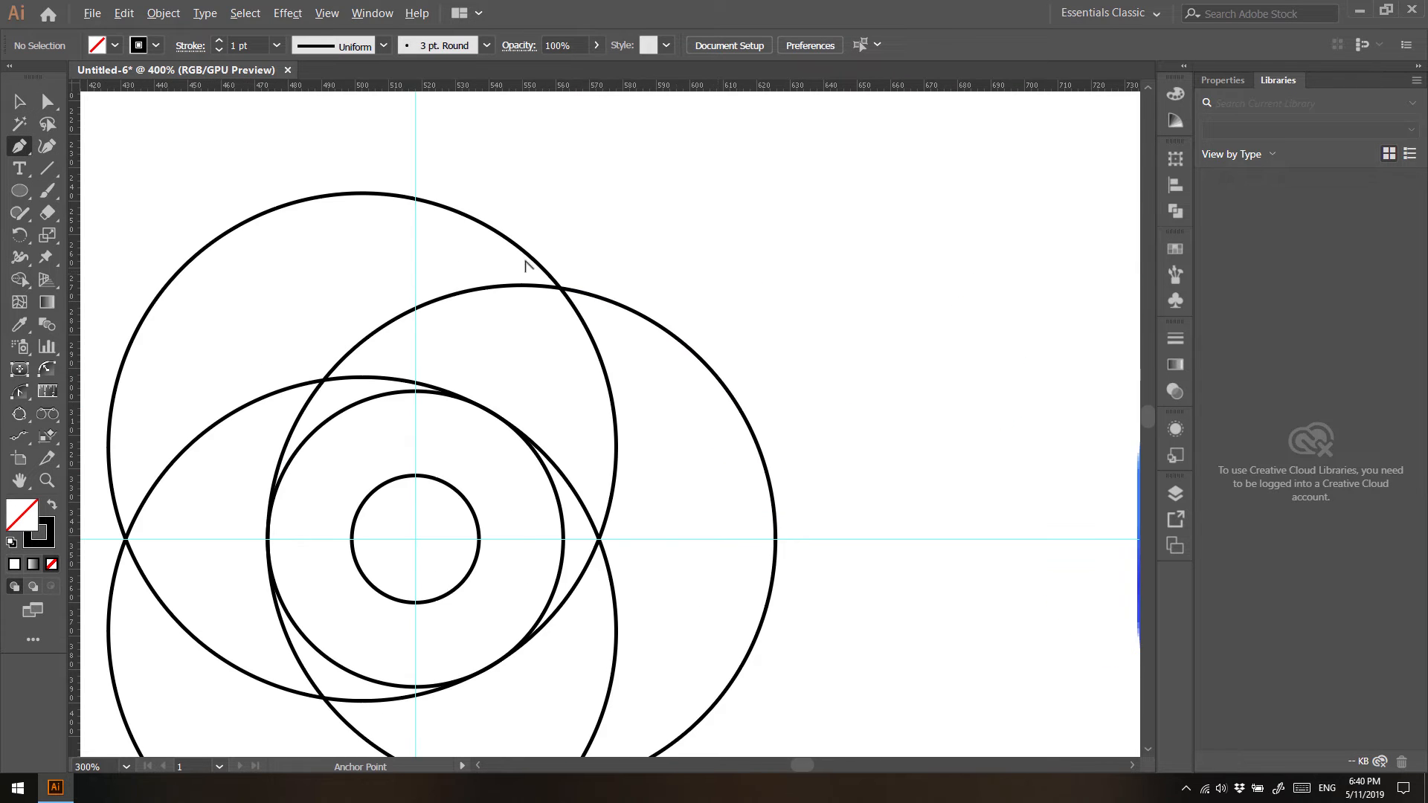
click(445, 207)
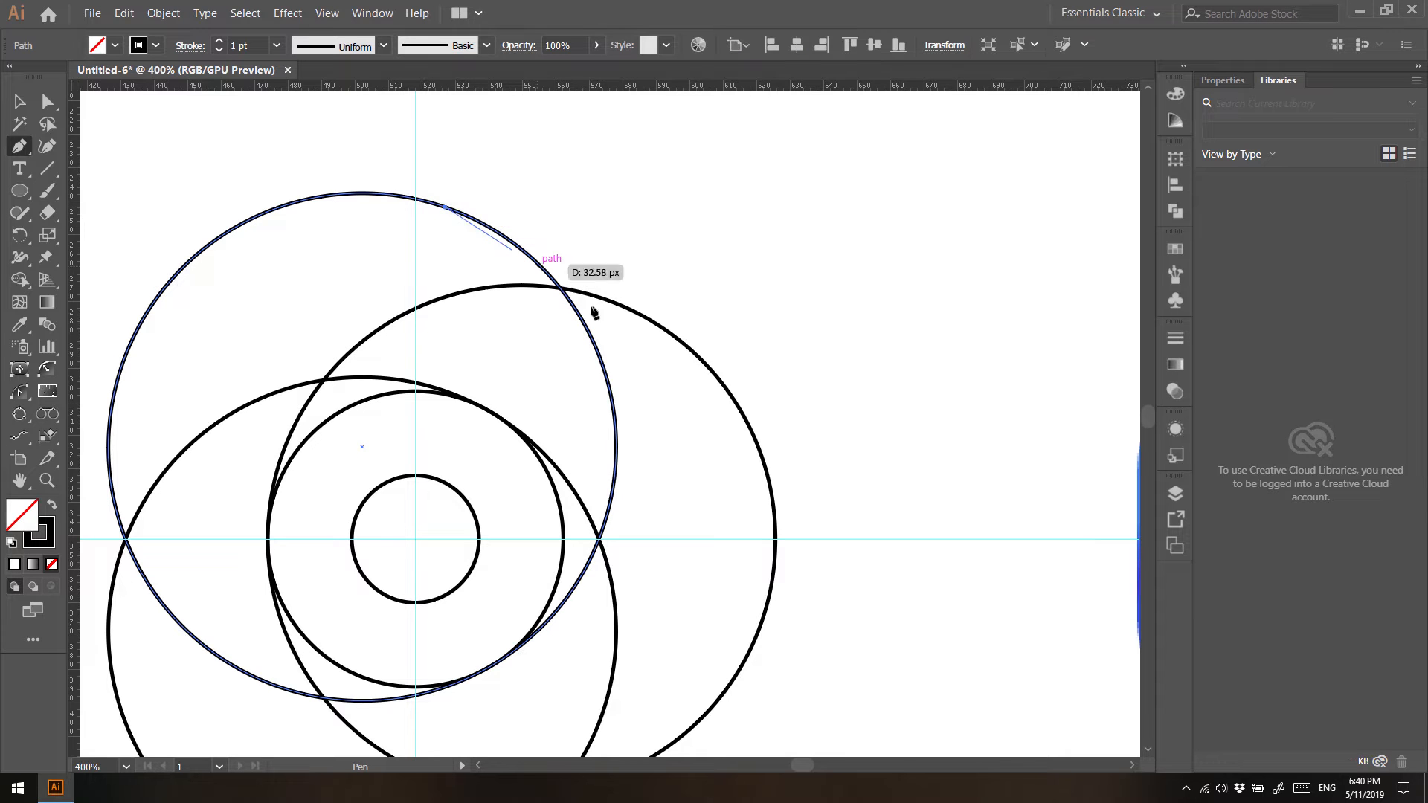
click(660, 327)
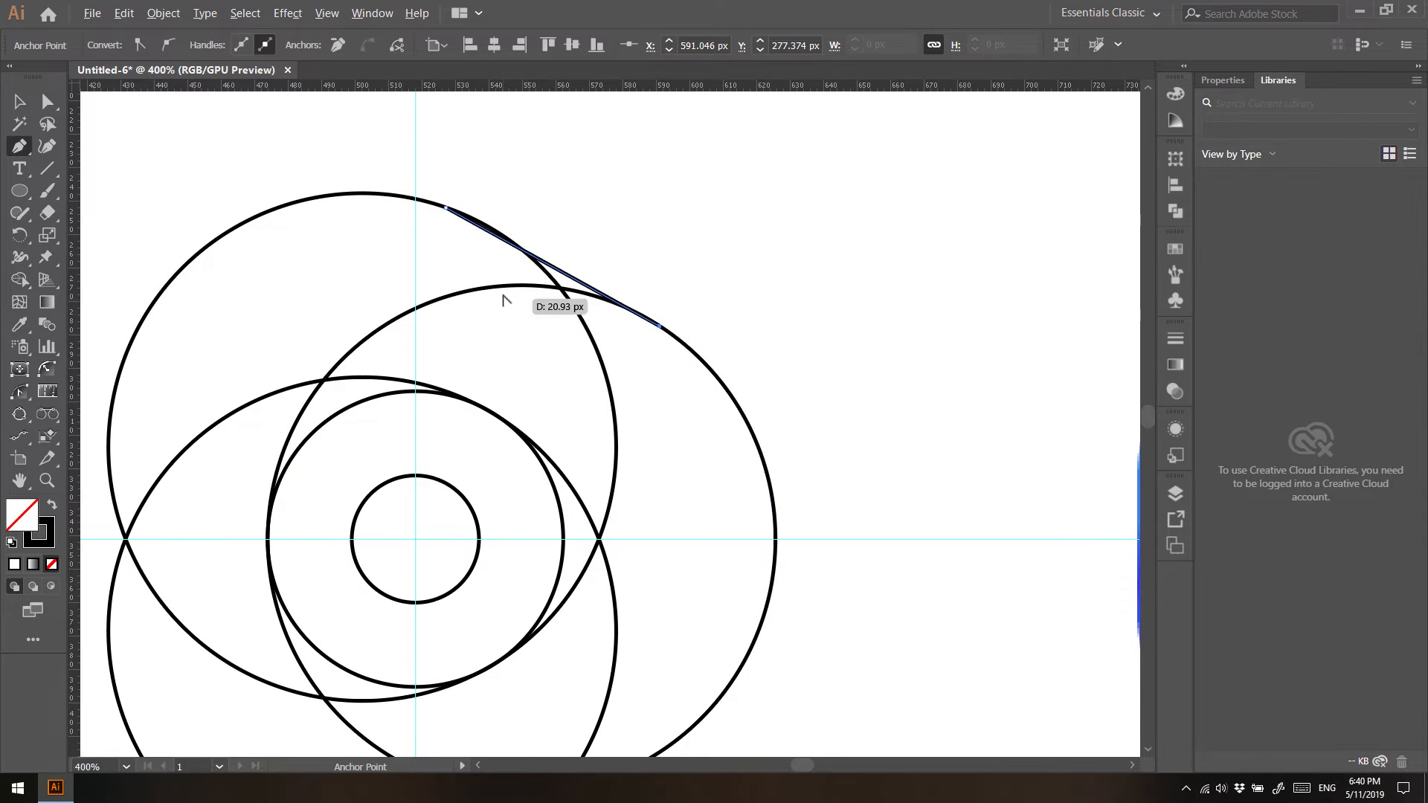
scroll(504, 299, up, 2)
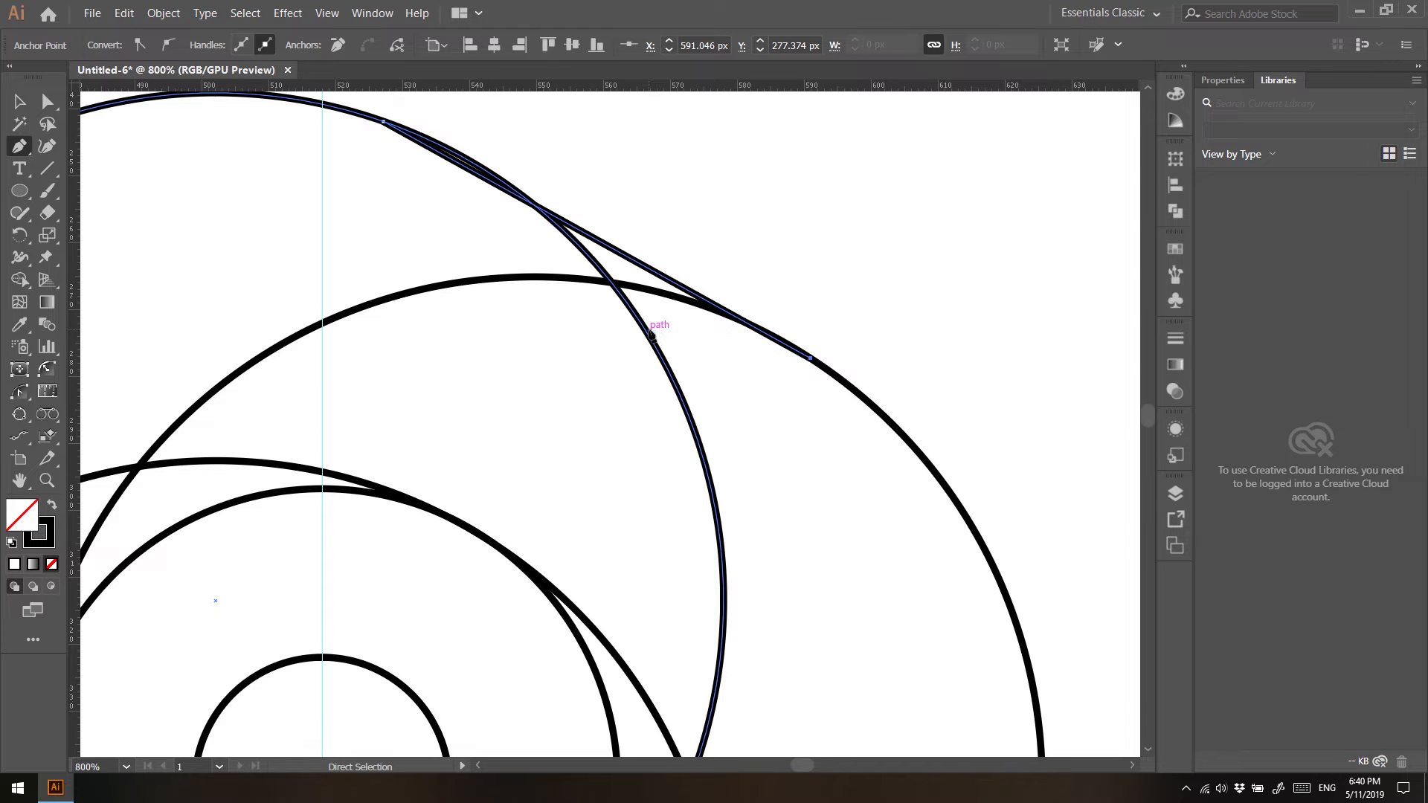
key(ctrl+z)
key(Escape)
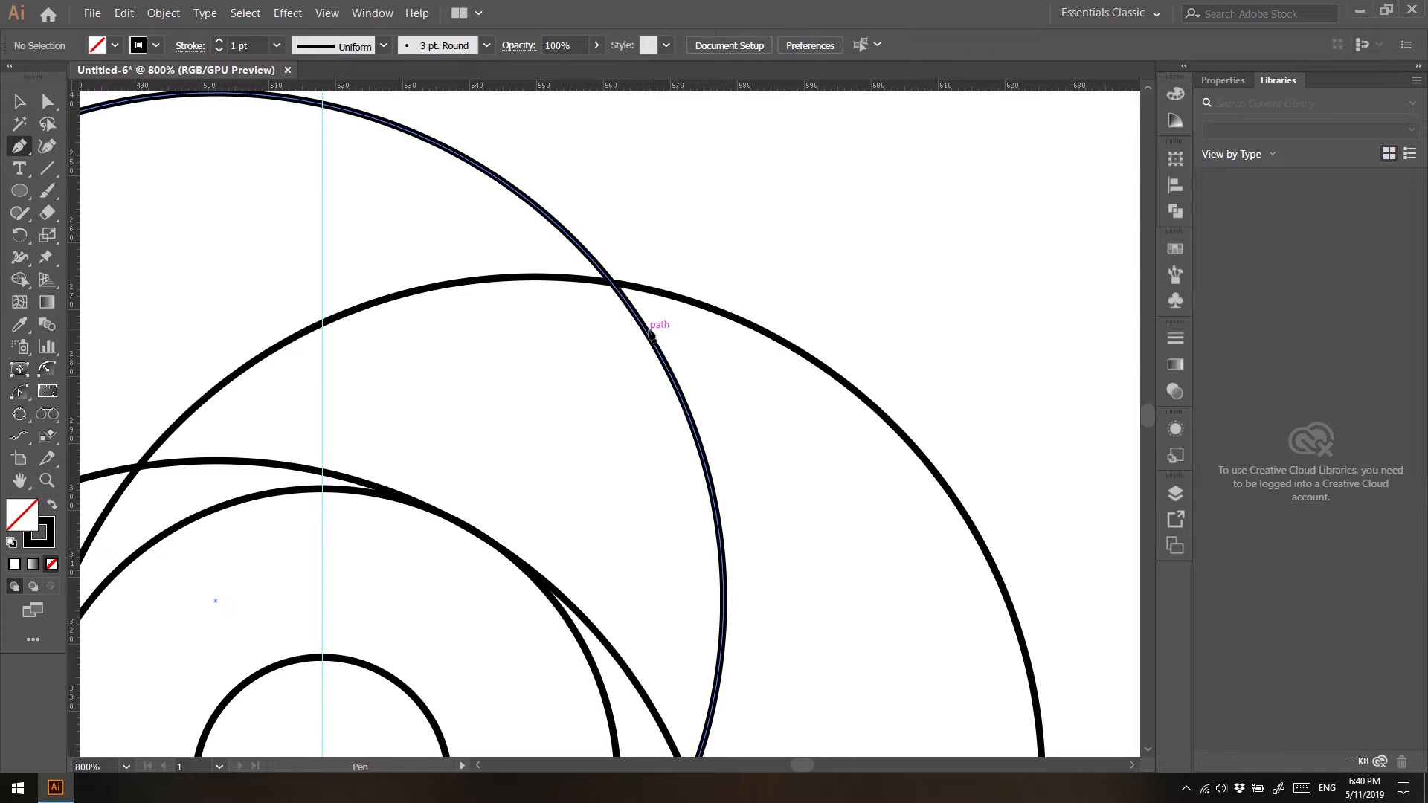
scroll(558, 322, down, 3)
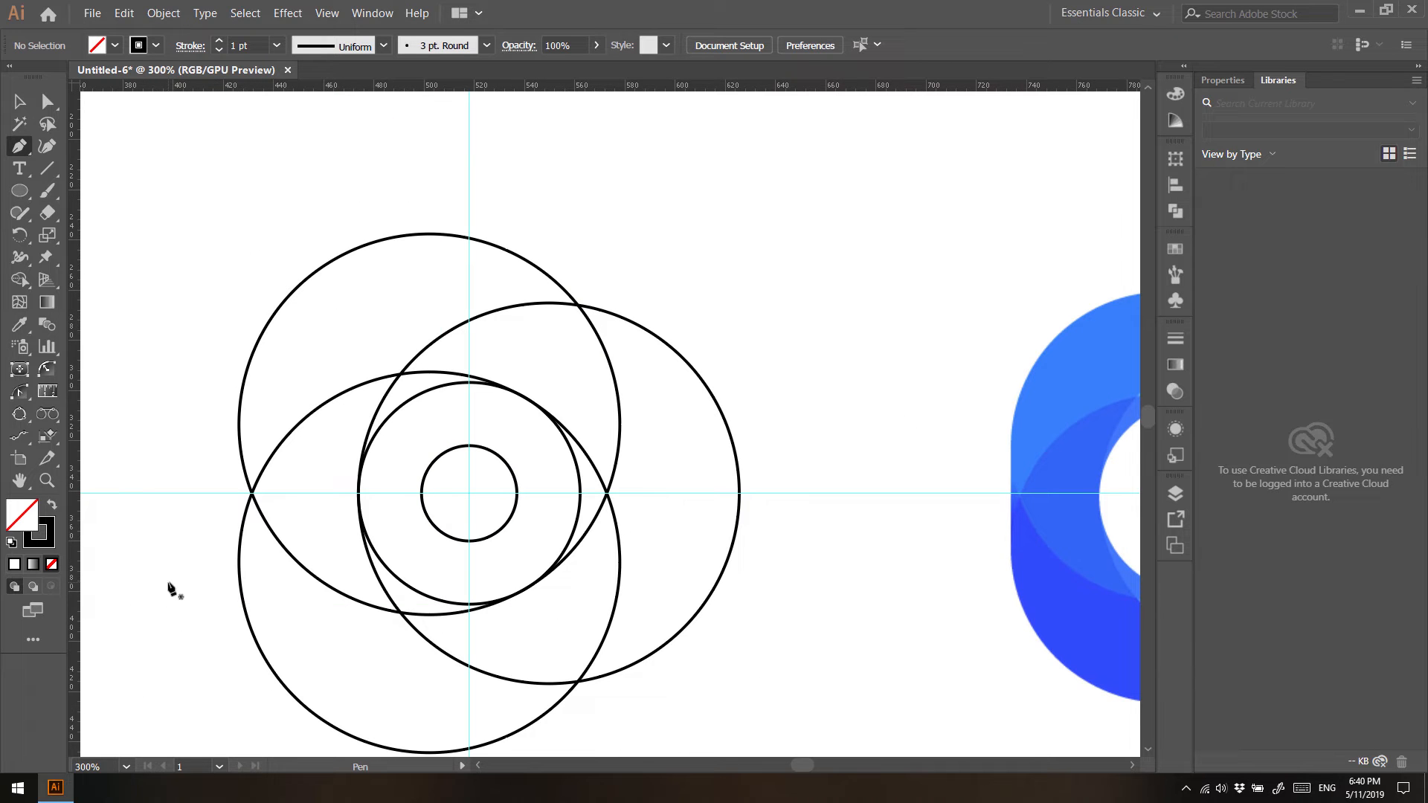
Switch to Google Chrome, close the old Dribbble tab and search the web for "metaball scripts"
key(super)
text(chrome)
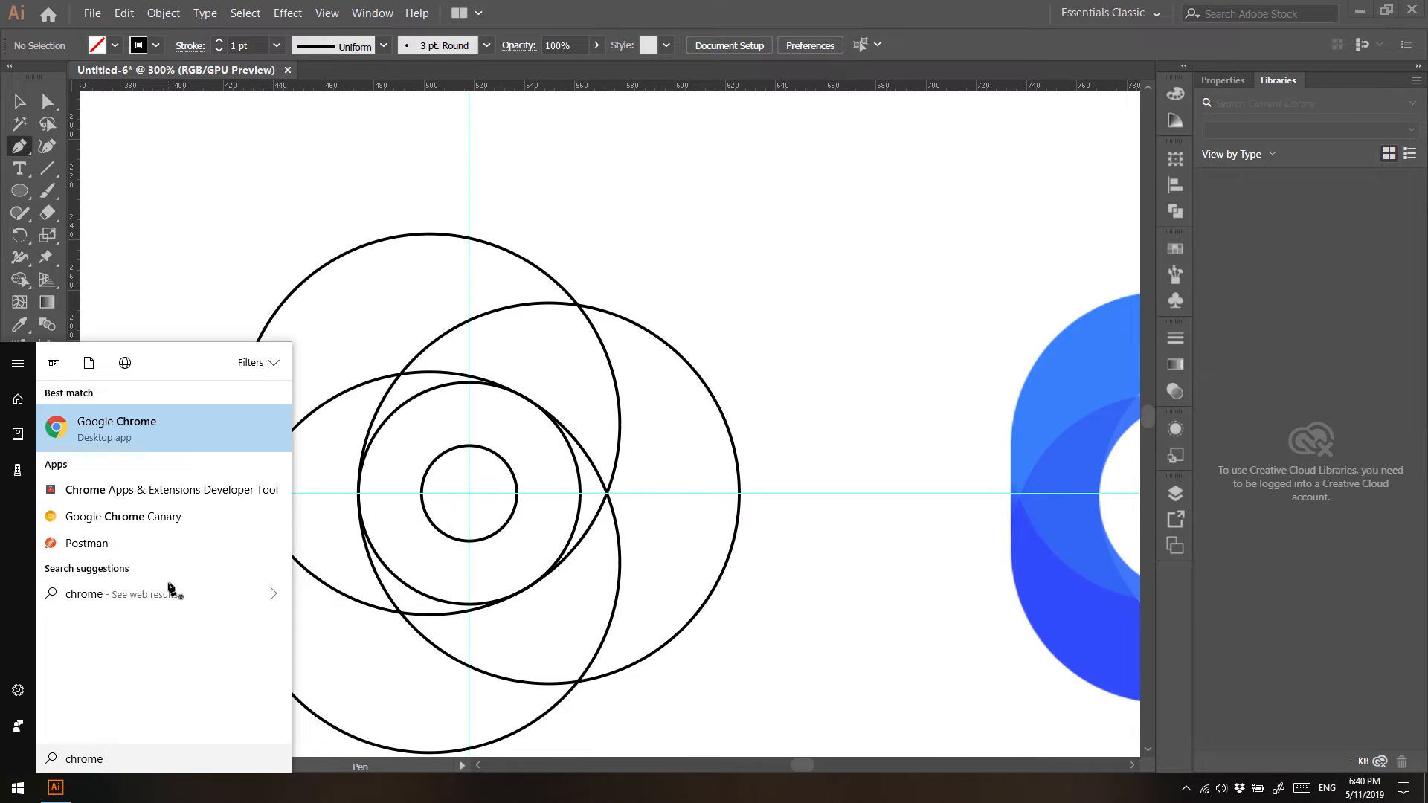
key(Return)
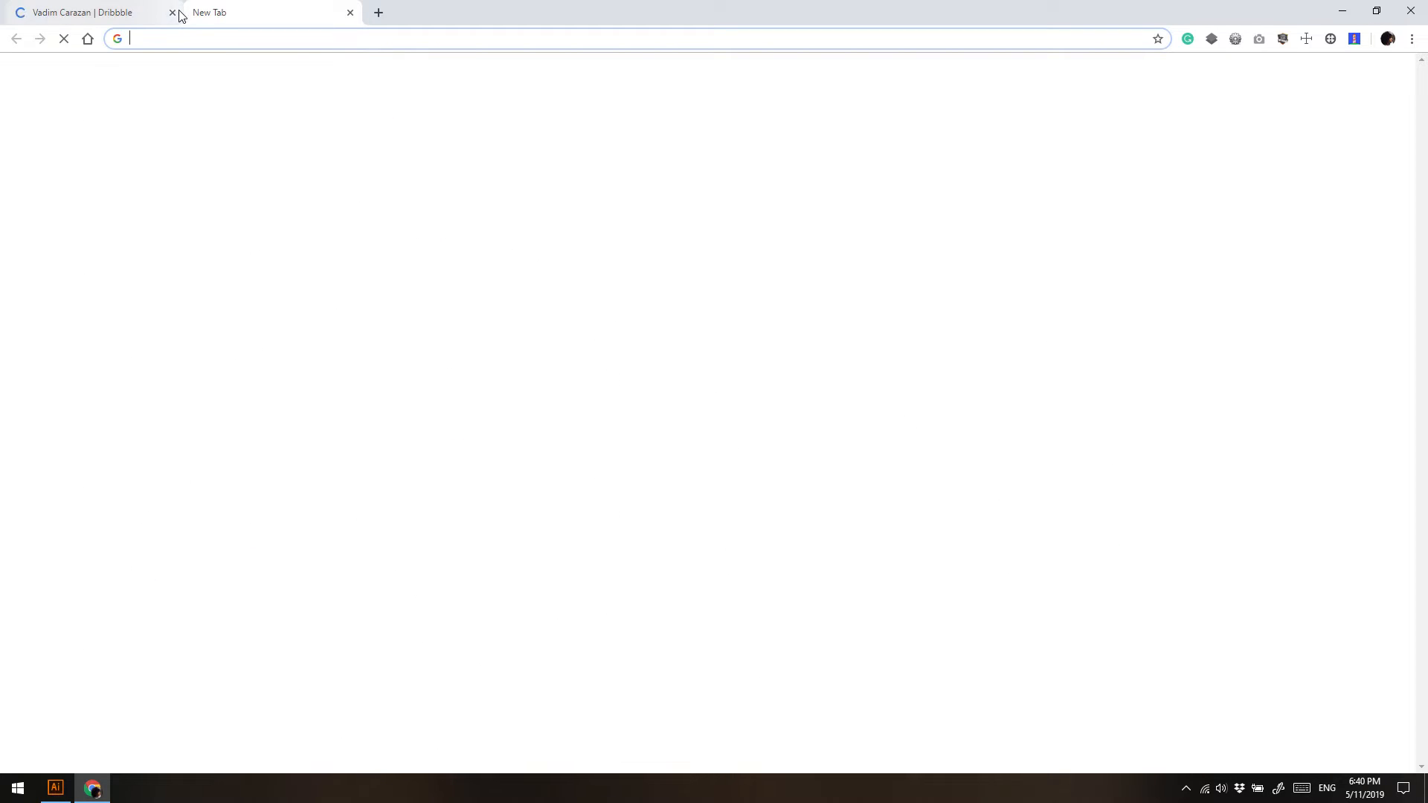
click(172, 13)
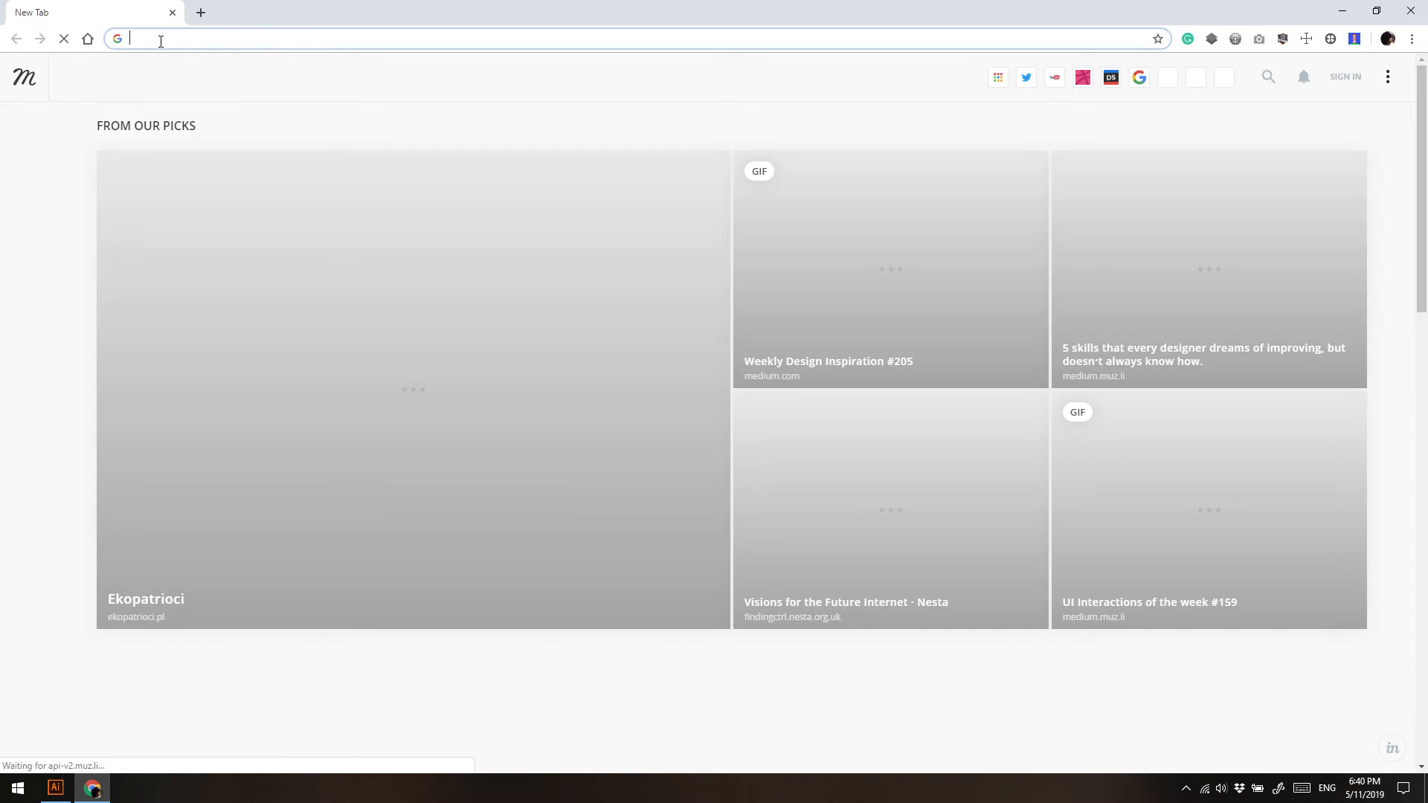
click(161, 41)
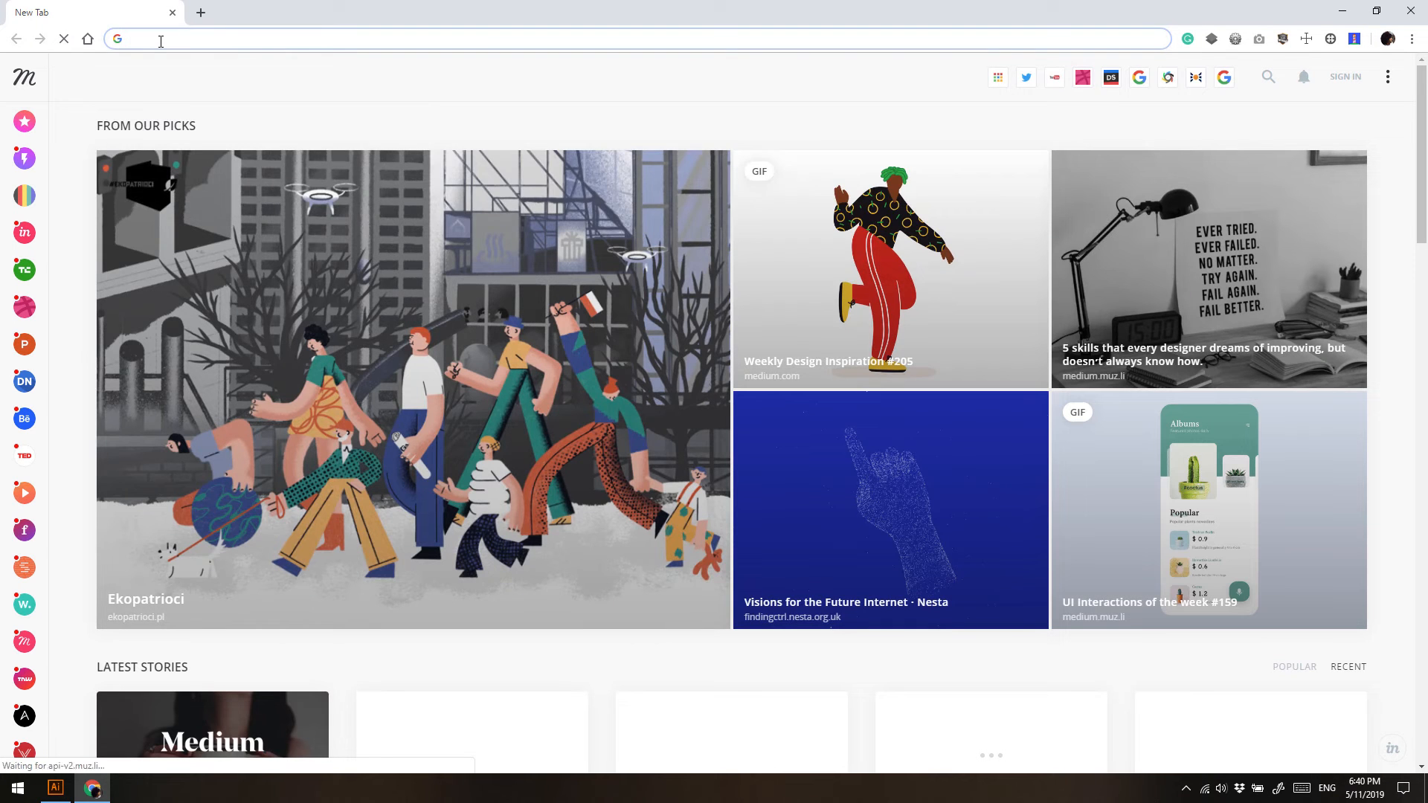
text(metaball scripts)
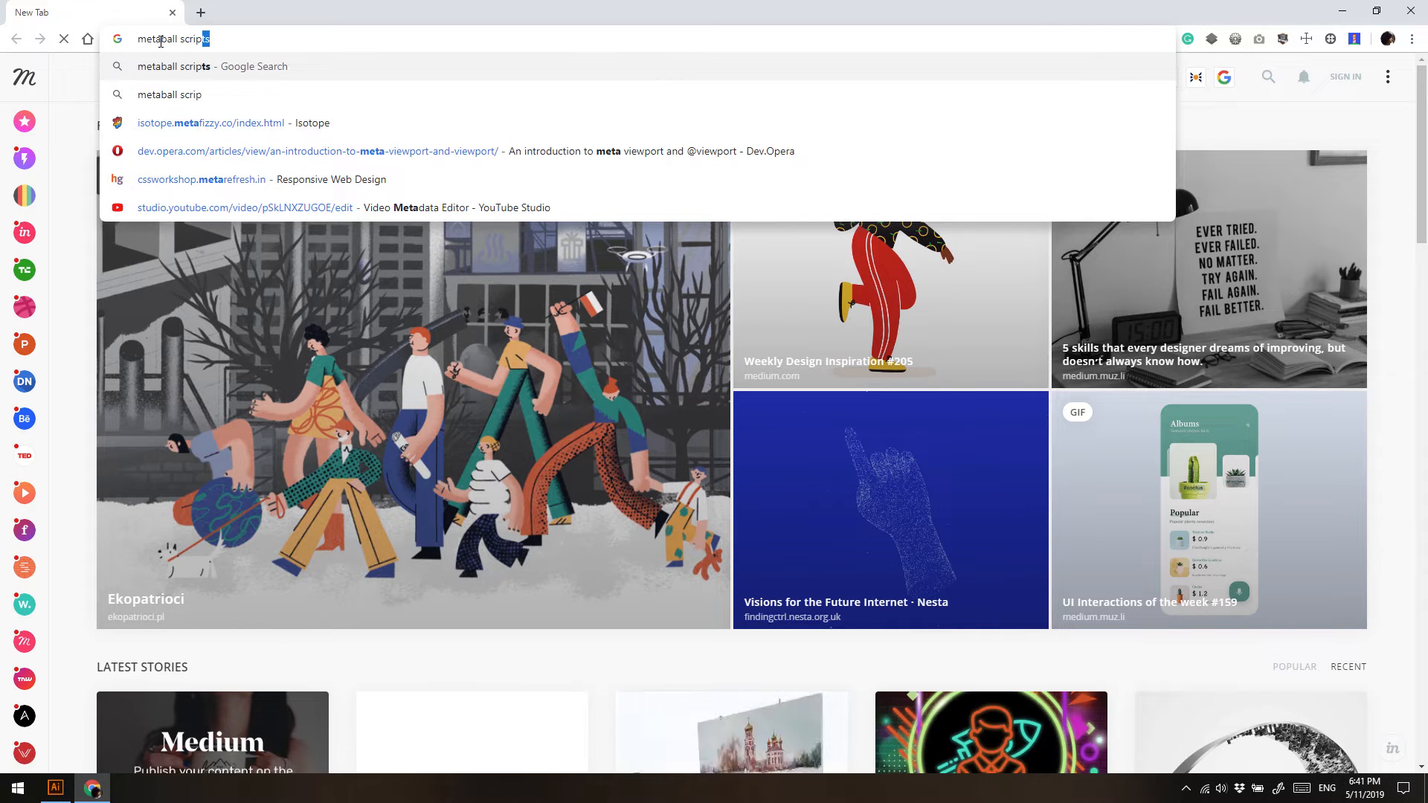
key(Return)
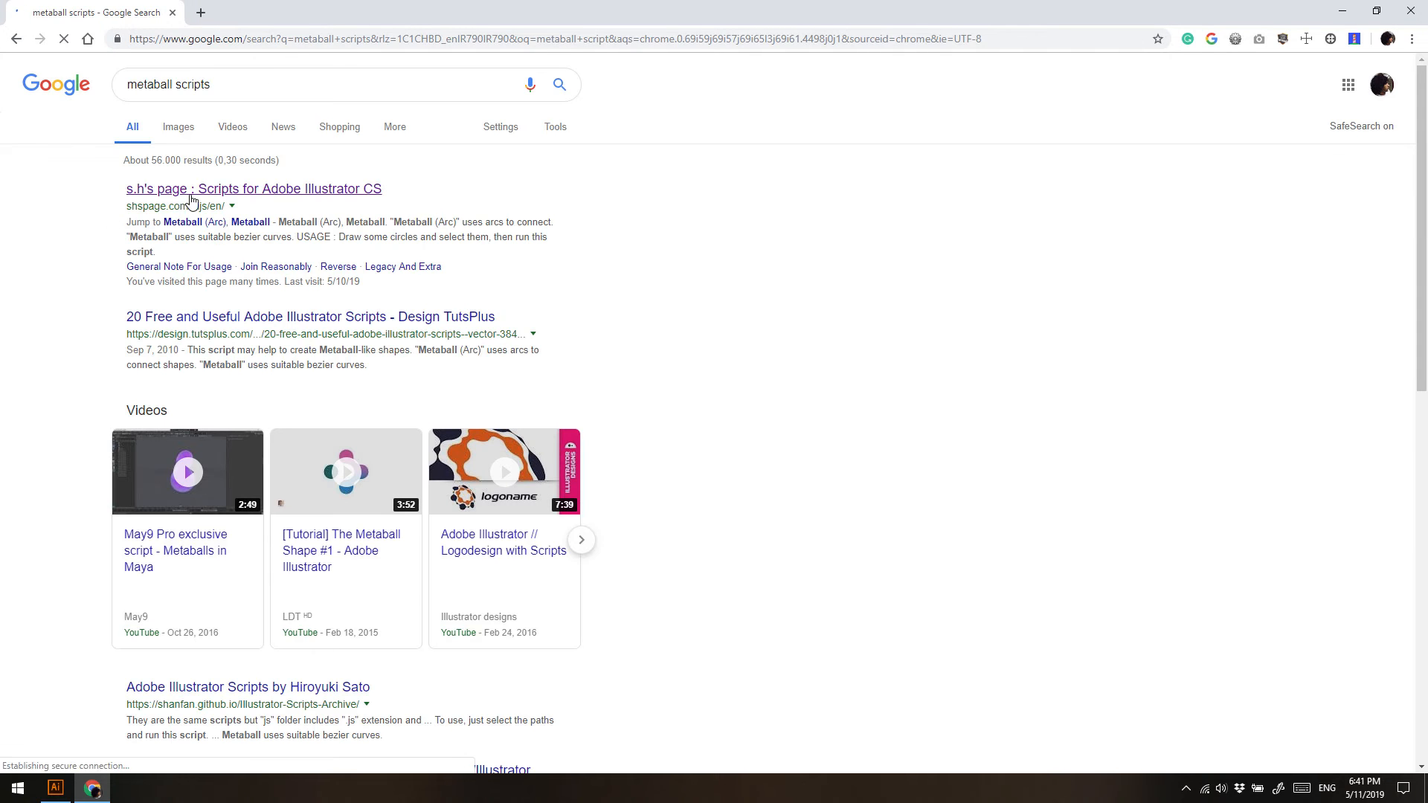
Download aics_scripts_en.zip from the shspage.com Illustrator scripts page and open the archive's aics_scripts_en folder in WinRAR
click(226, 194)
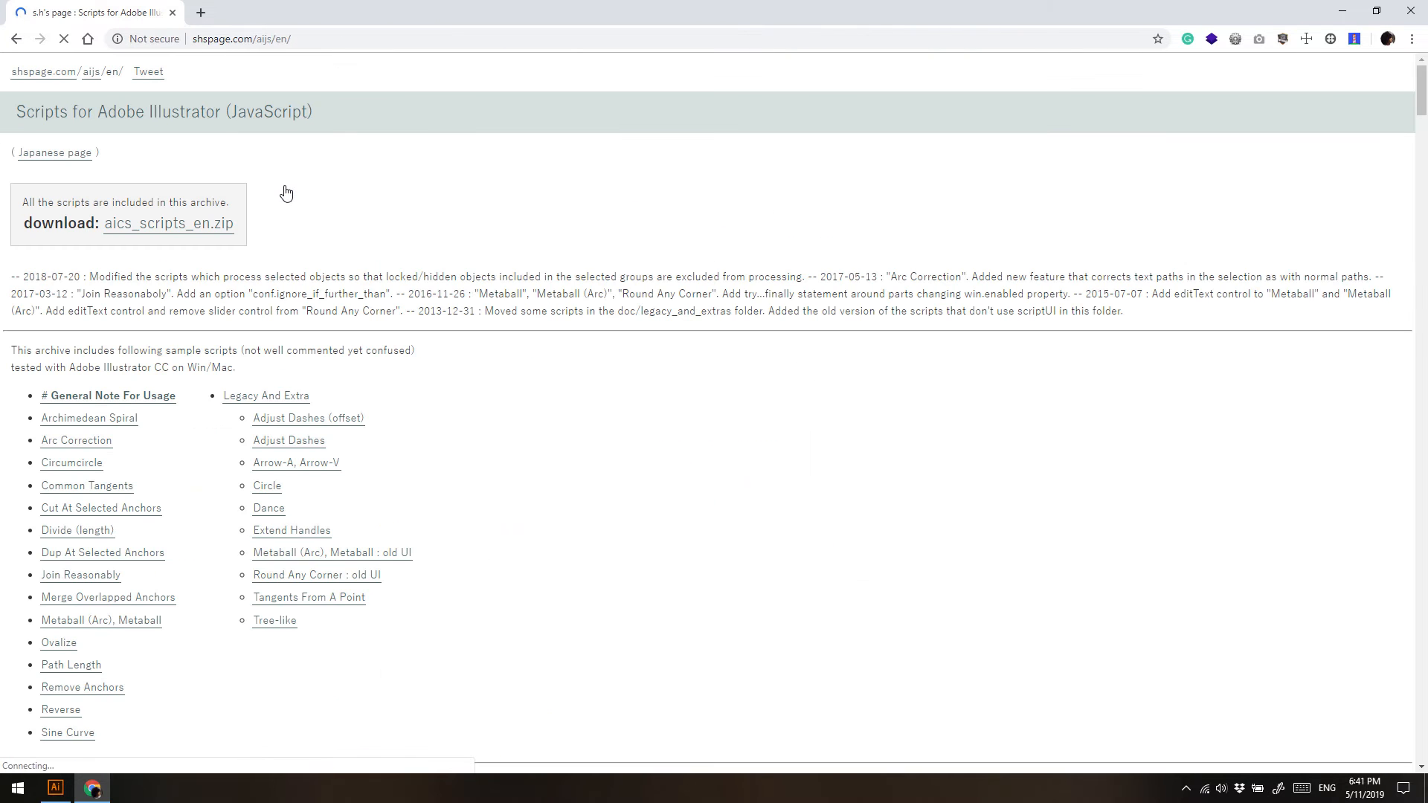
click(177, 229)
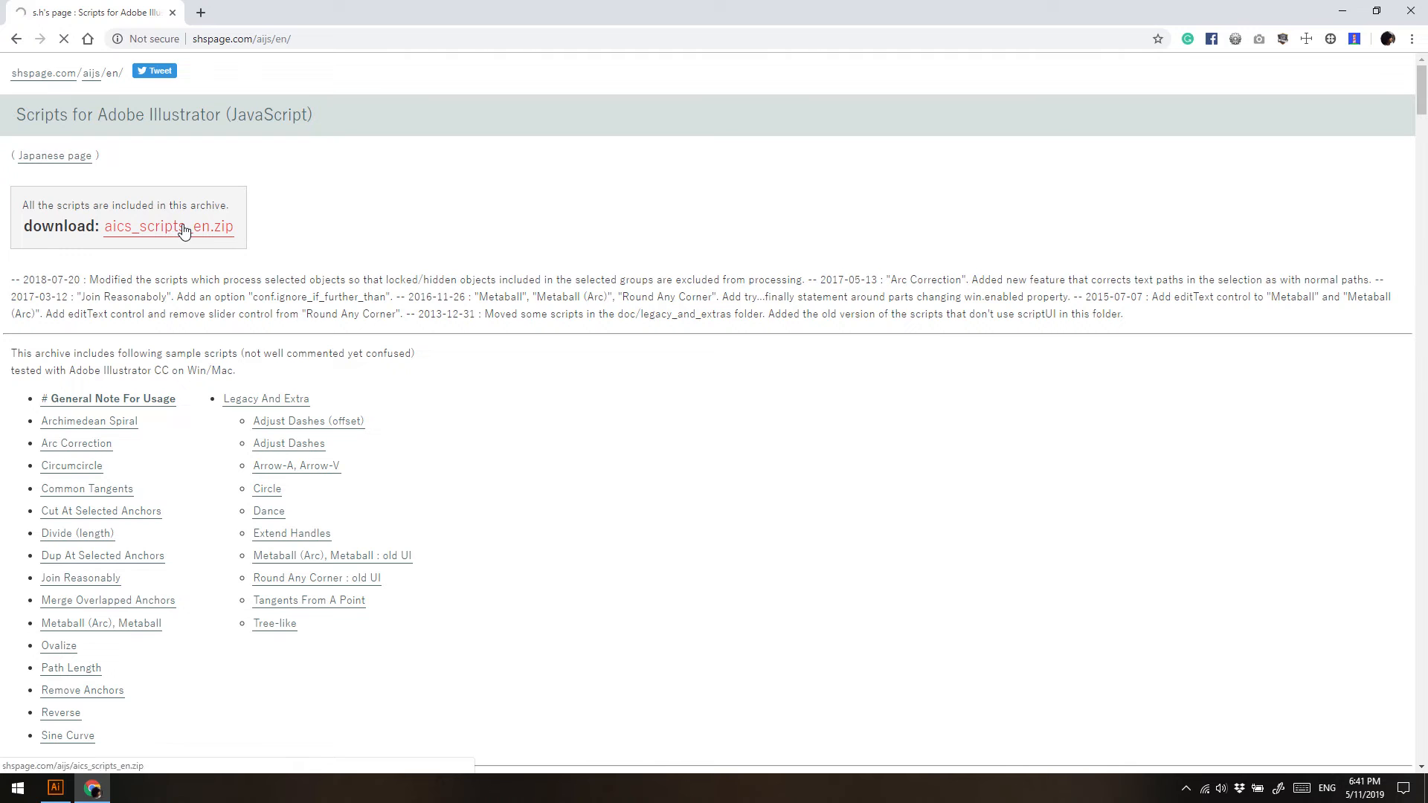
click(688, 459)
click(586, 441)
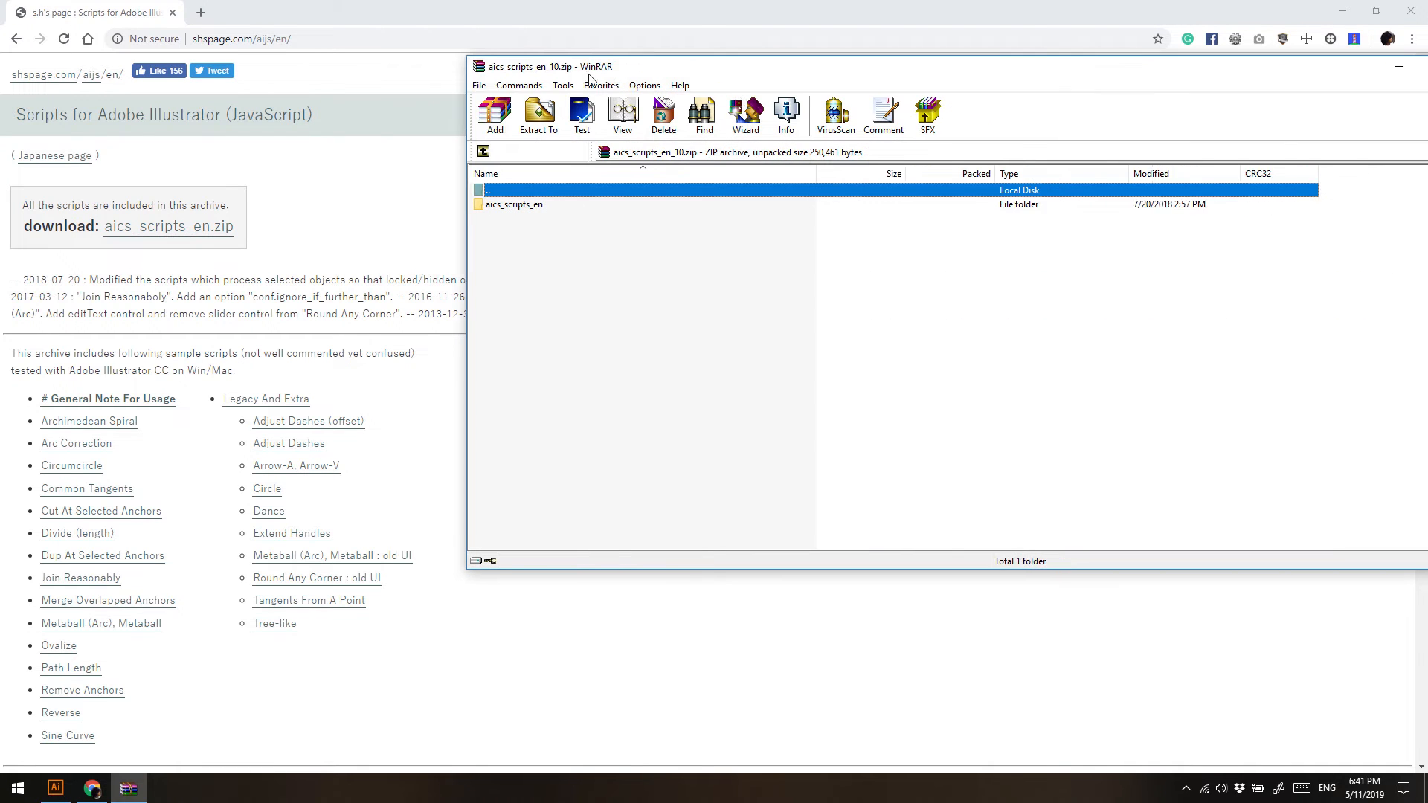
double_click(434, 212)
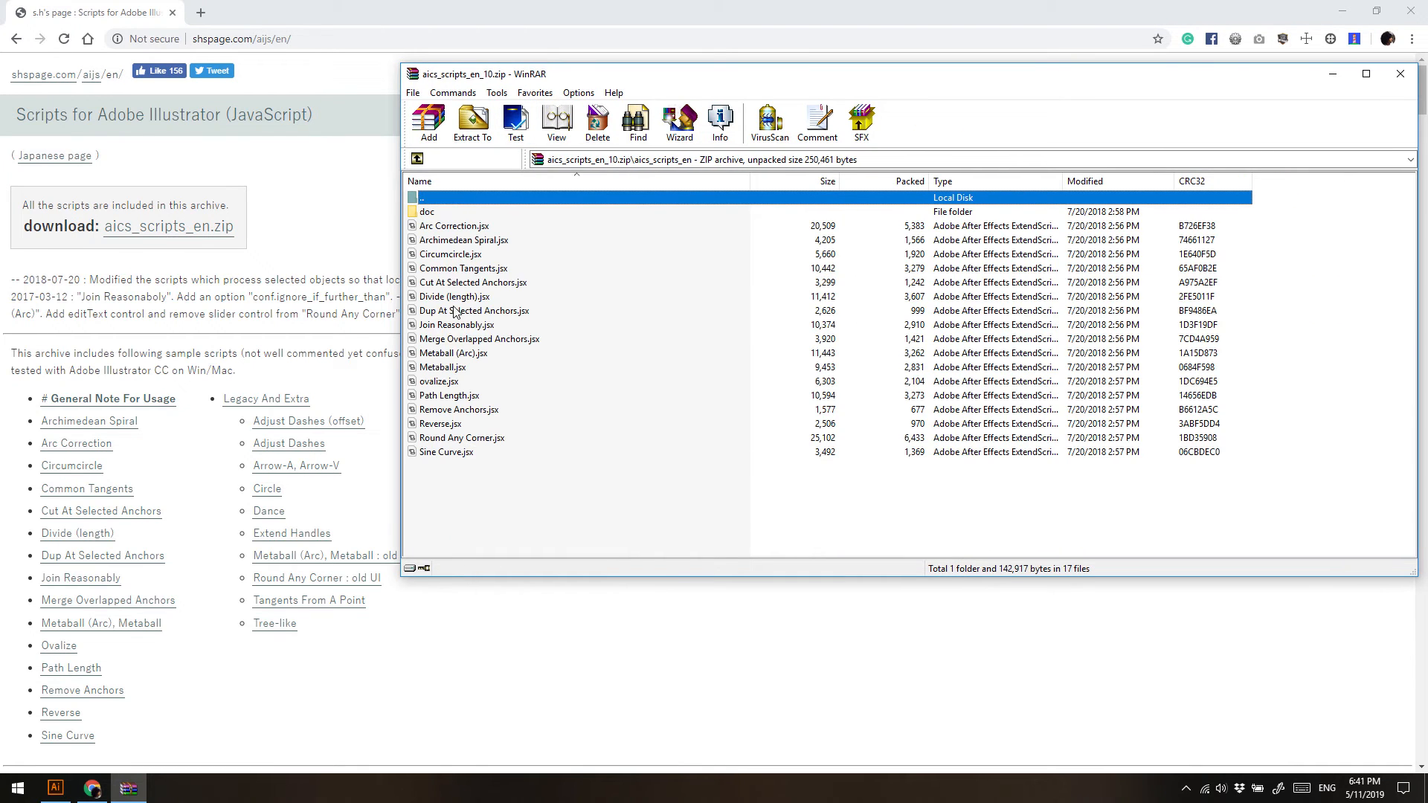
Minimize the browser, extract Metaball.jsx from the archive to the desktop and close WinRAR
click(1342, 12)
click(1359, 11)
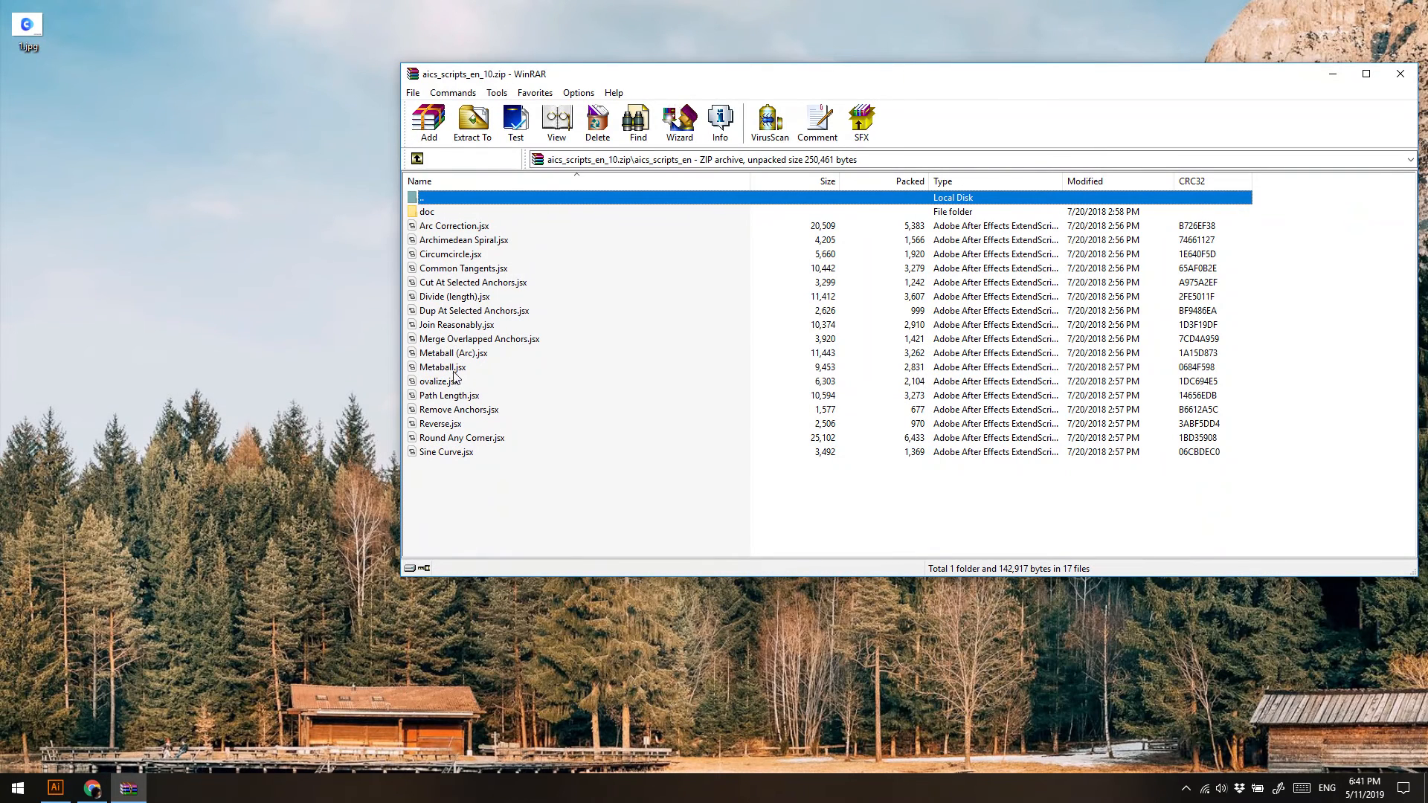
click(446, 368)
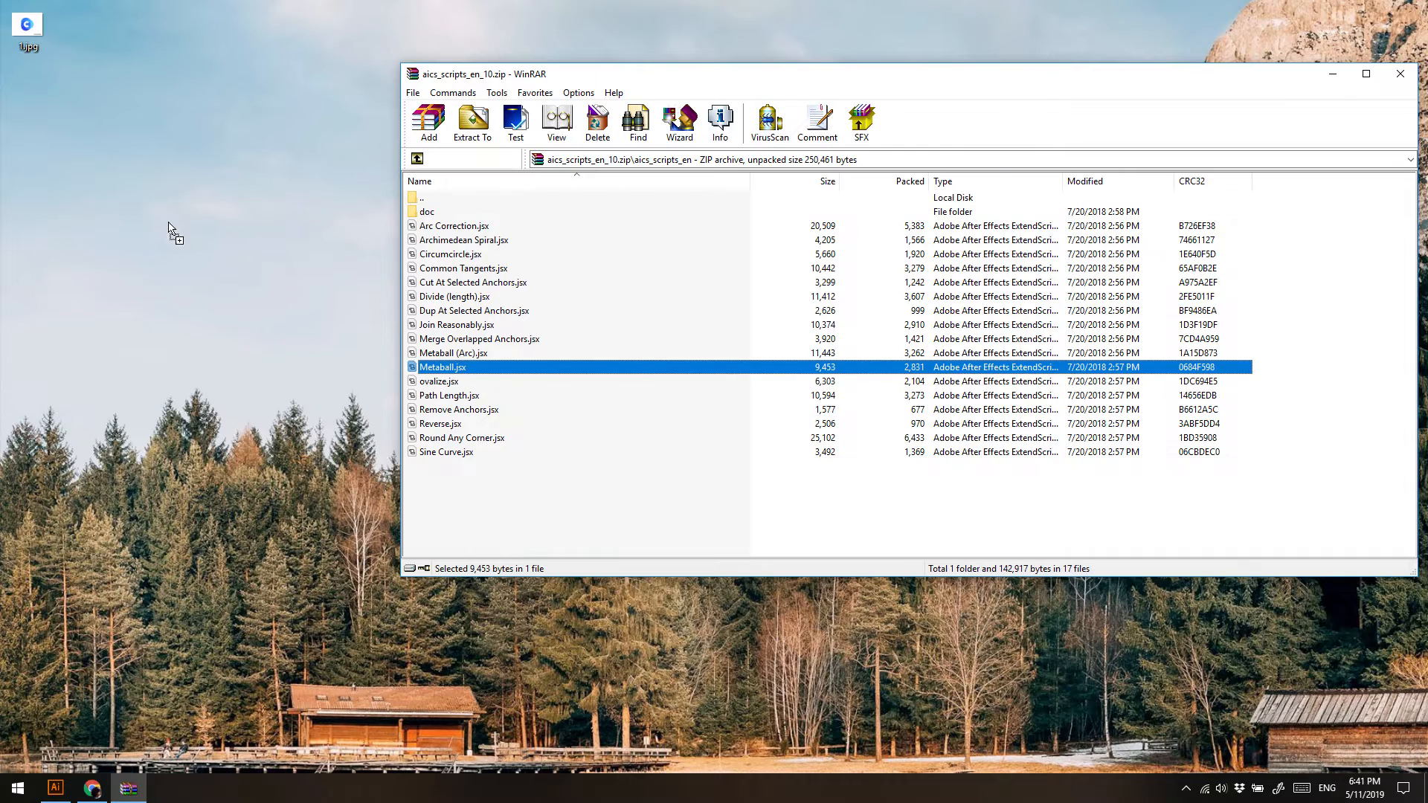
click(62, 115)
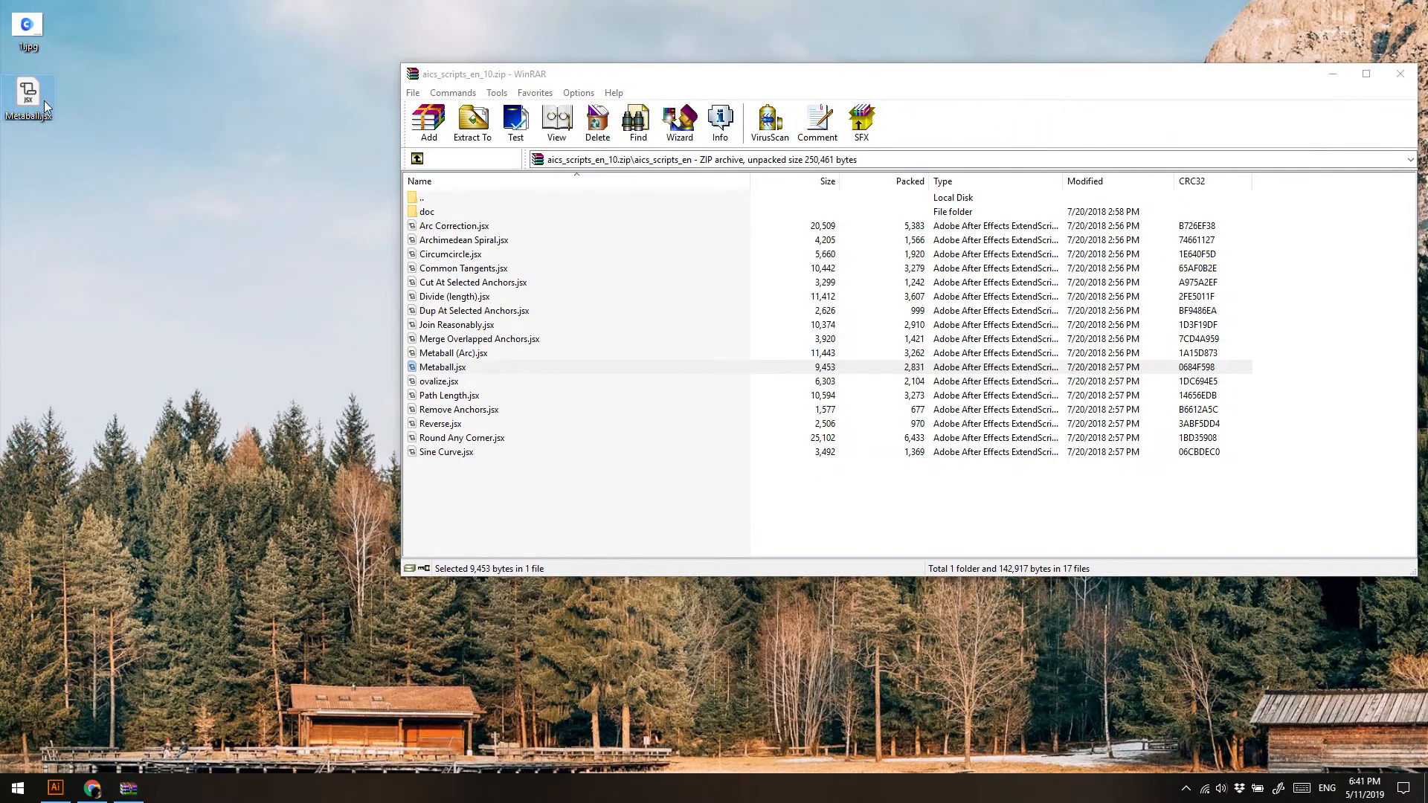
click(1400, 74)
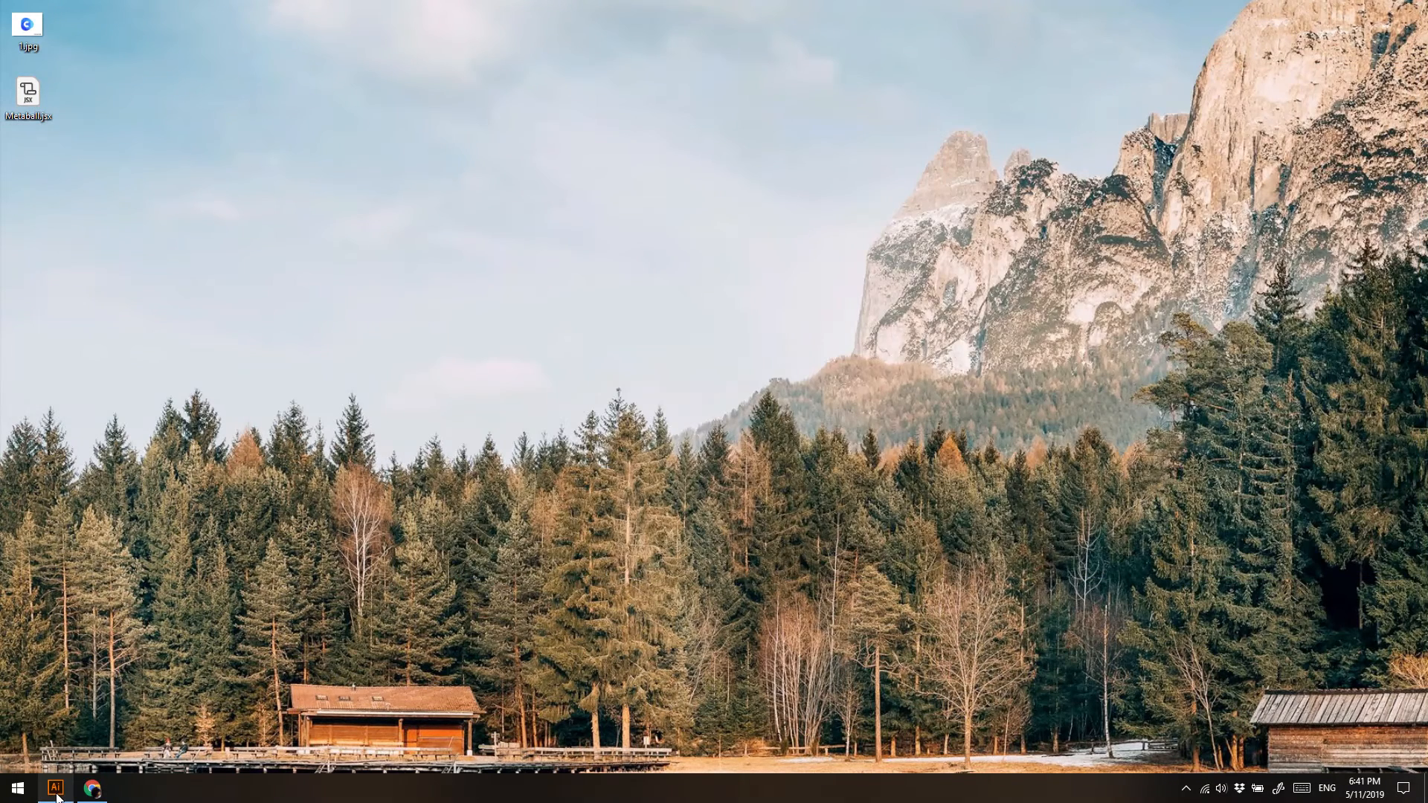
Switch to Illustrator and run the Metaball.jsx script from the Desktop folder on the upper and right large circles
click(58, 787)
scroll(350, 311, down, 3)
scroll(368, 325, down, 3)
scroll(394, 238, up, 3)
key(v)
shift+click(388, 133)
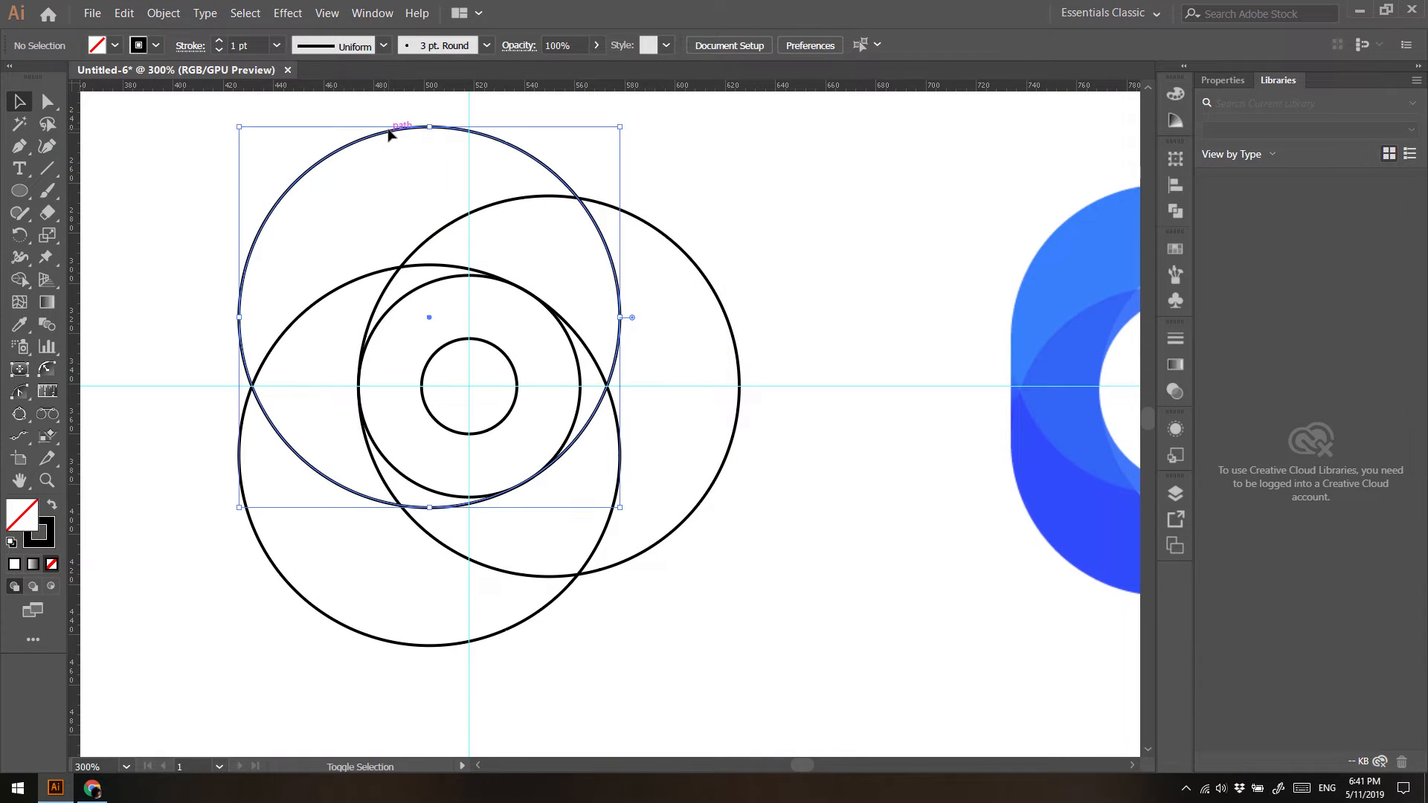
shift+click(687, 257)
click(92, 13)
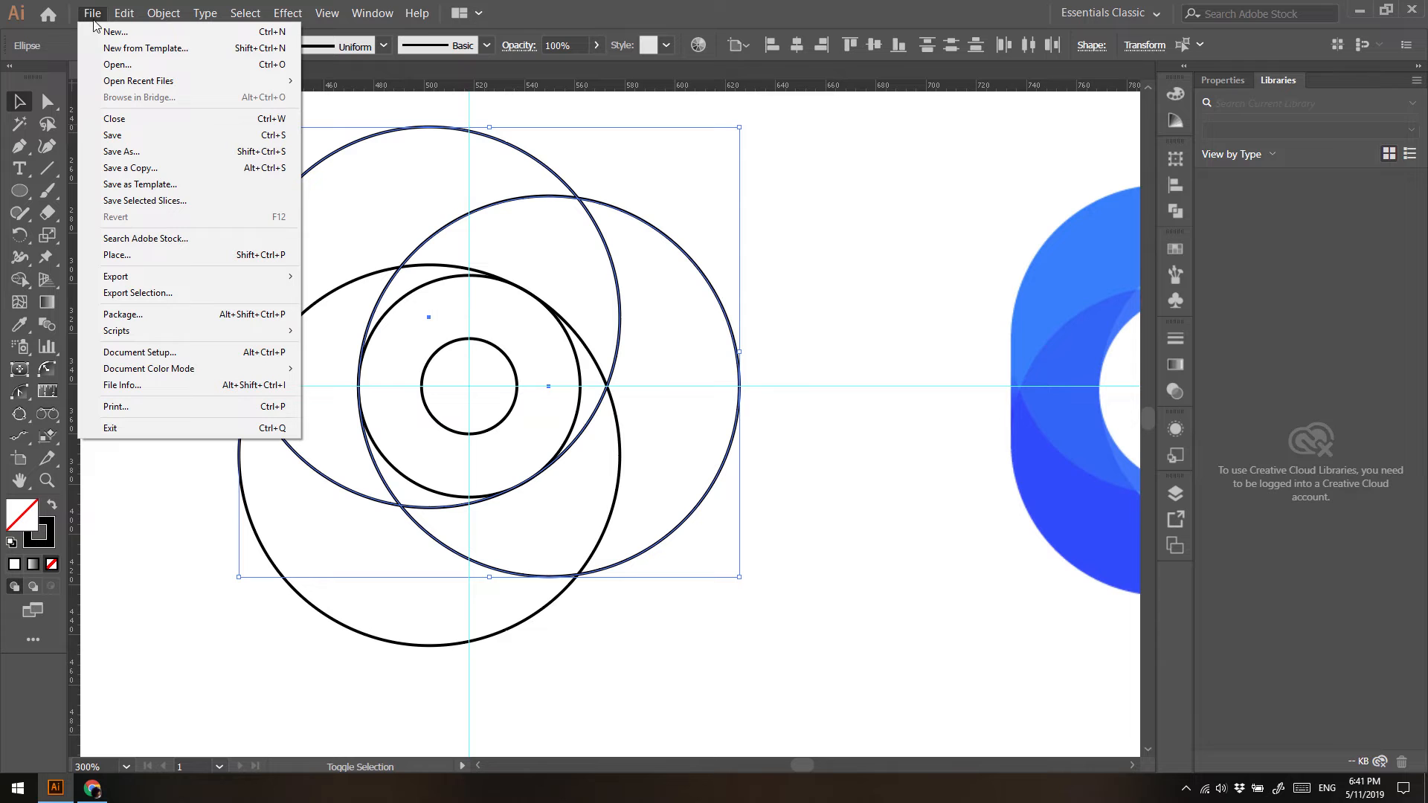
mouse_move(216, 331)
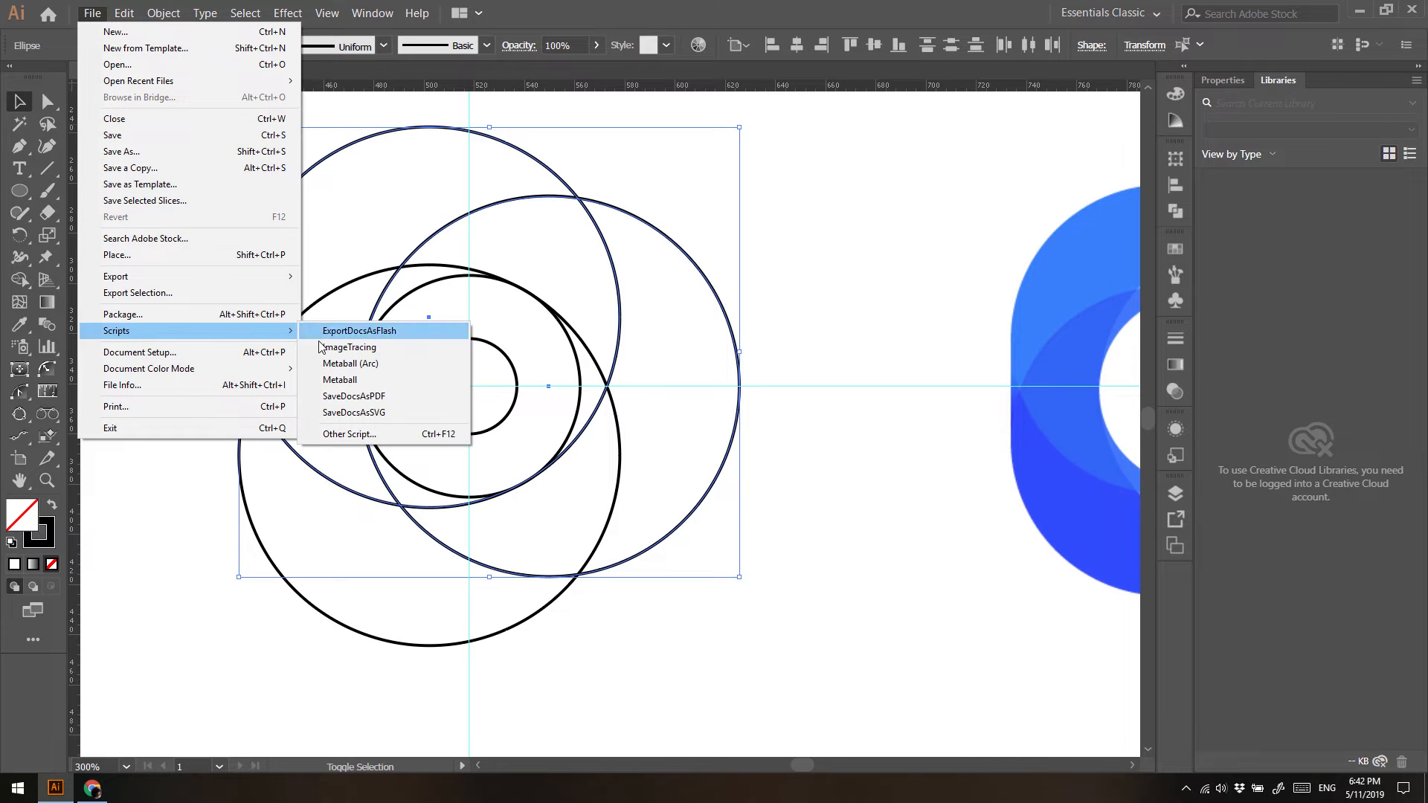
click(357, 435)
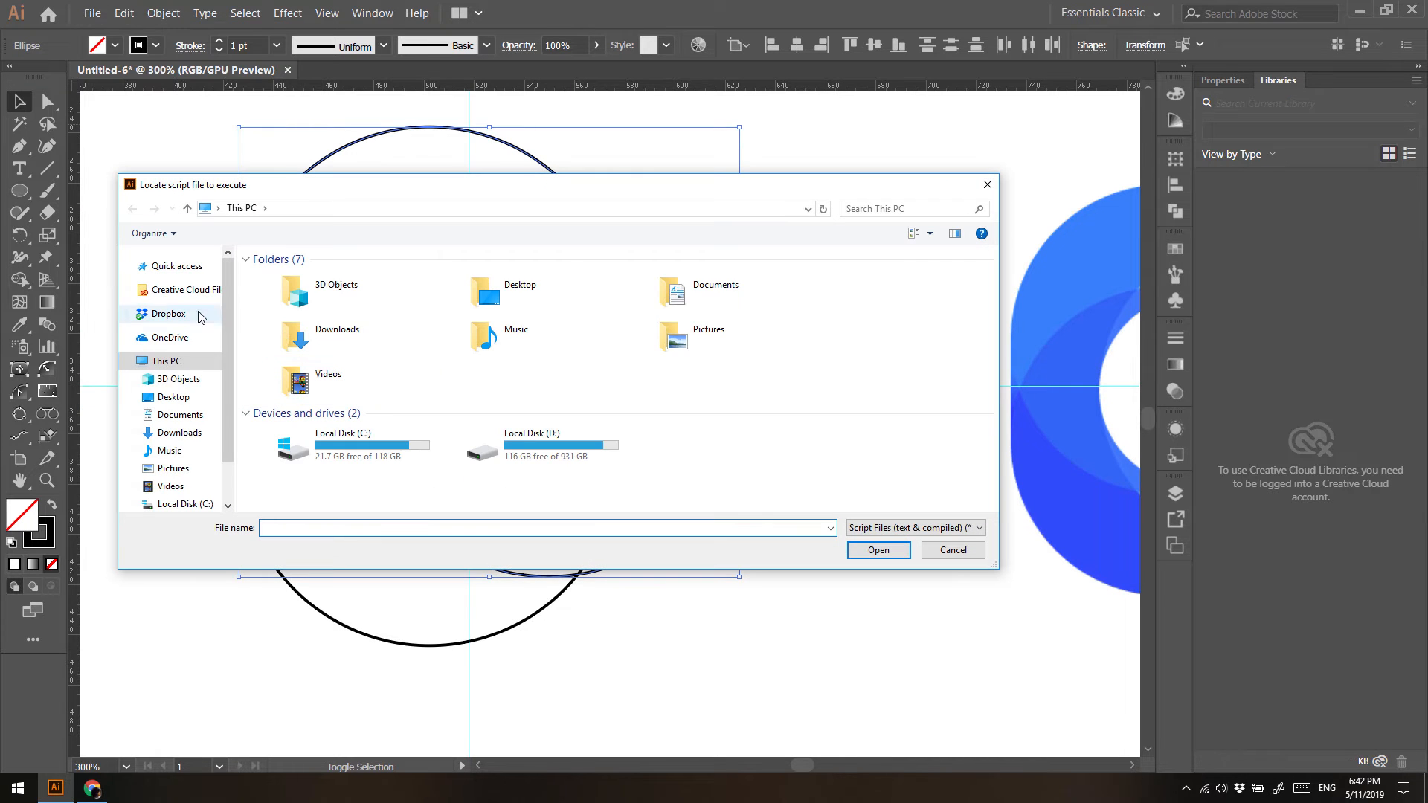
double_click(495, 304)
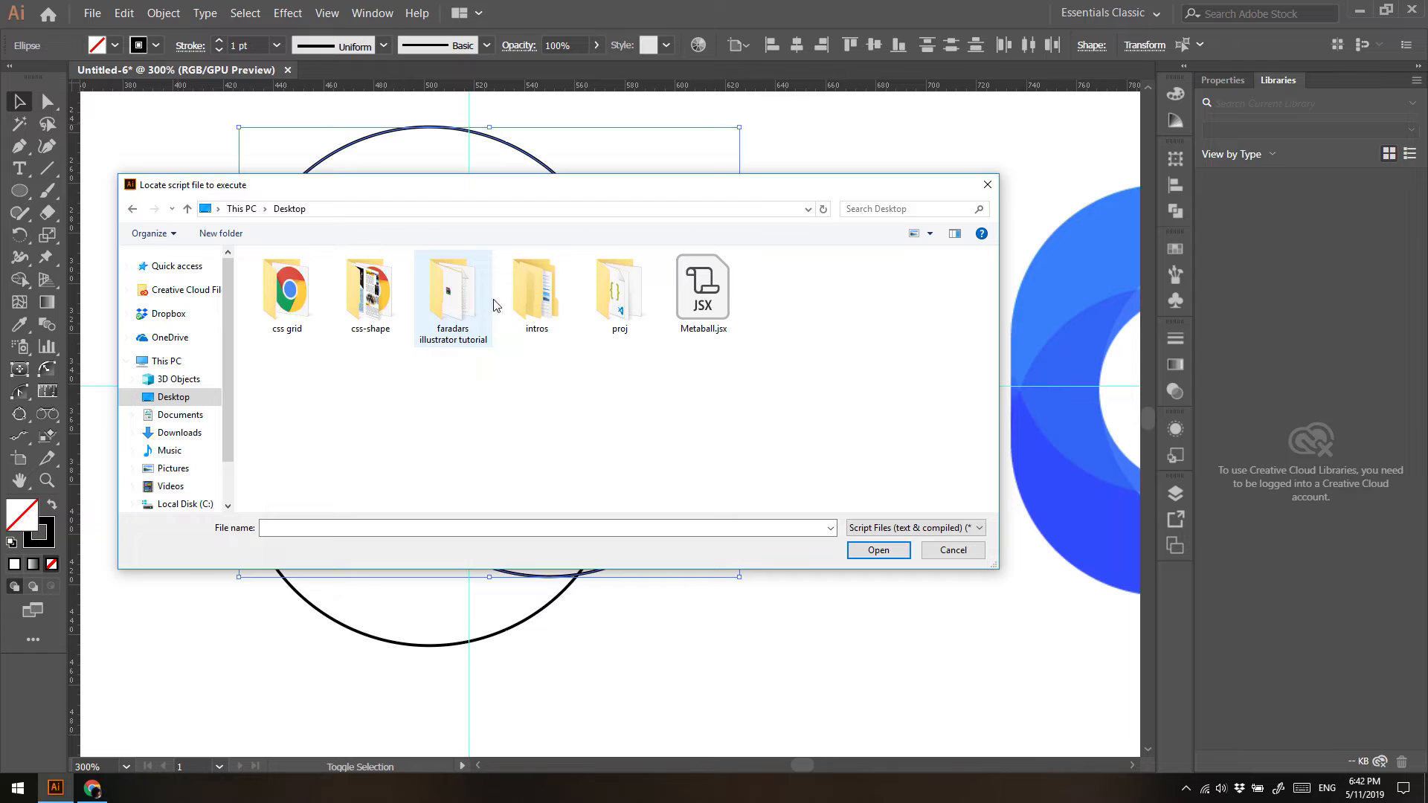
double_click(707, 304)
Preview the Metaball shape, set its rate to 100, apply it and deselect the result
drag(933, 322, 742, 292)
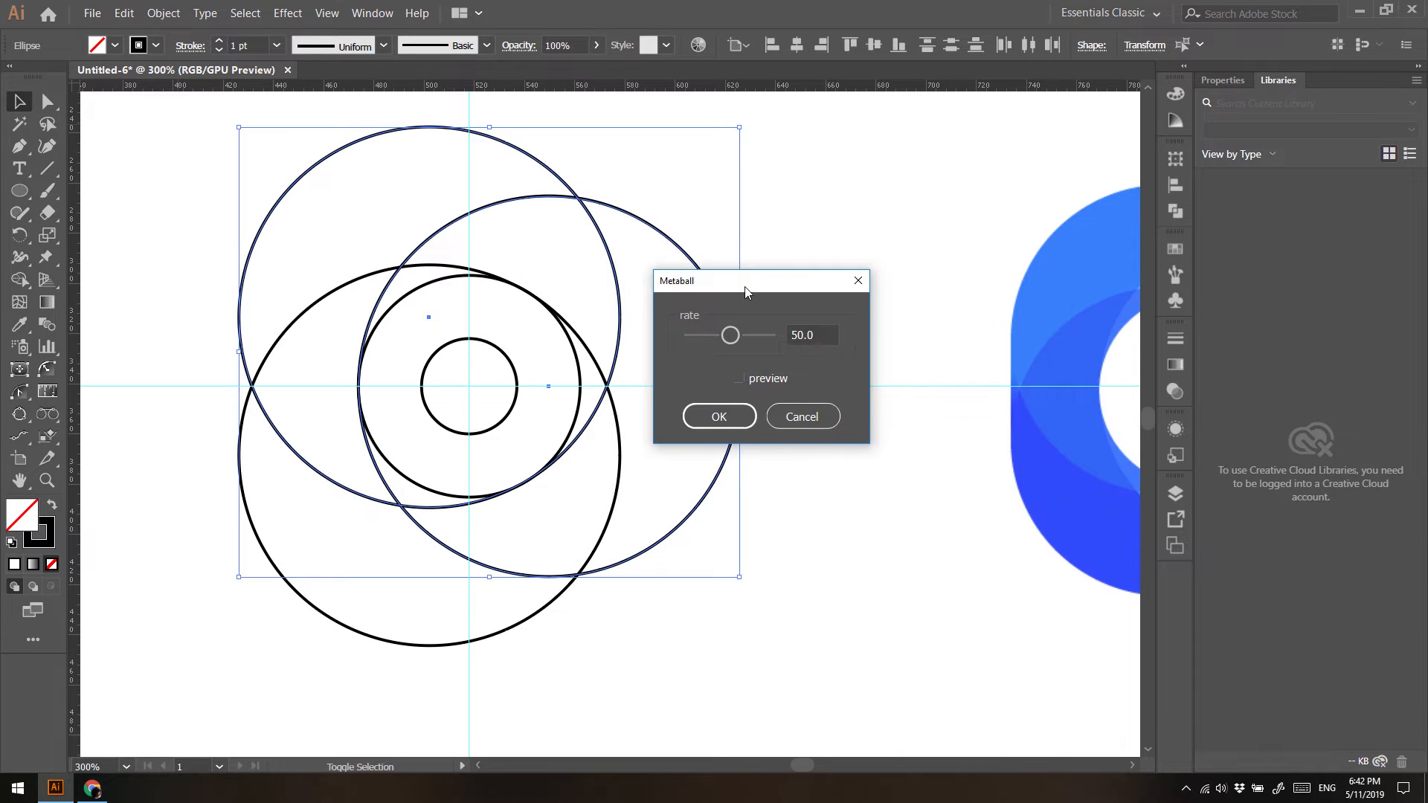
click(738, 378)
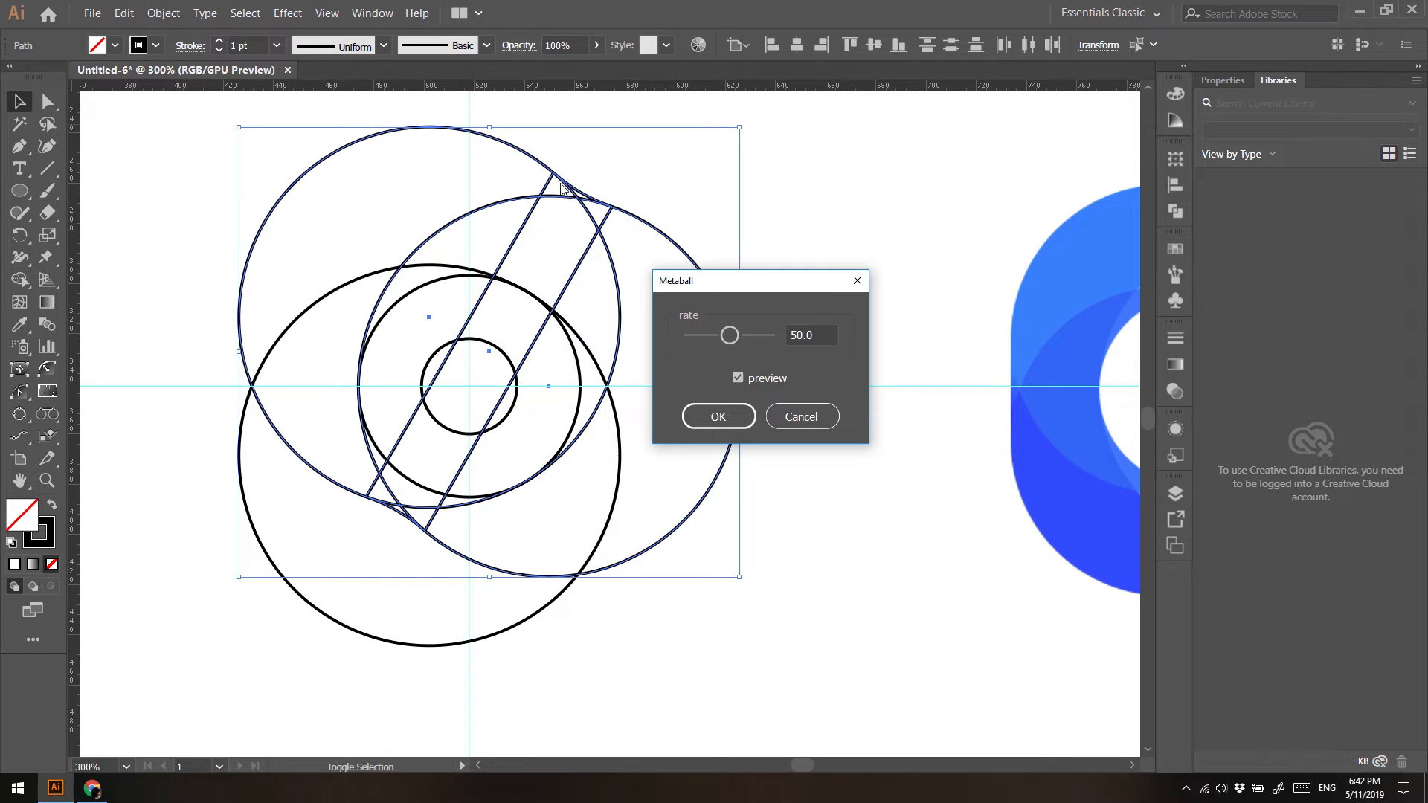
drag(729, 335, 778, 340)
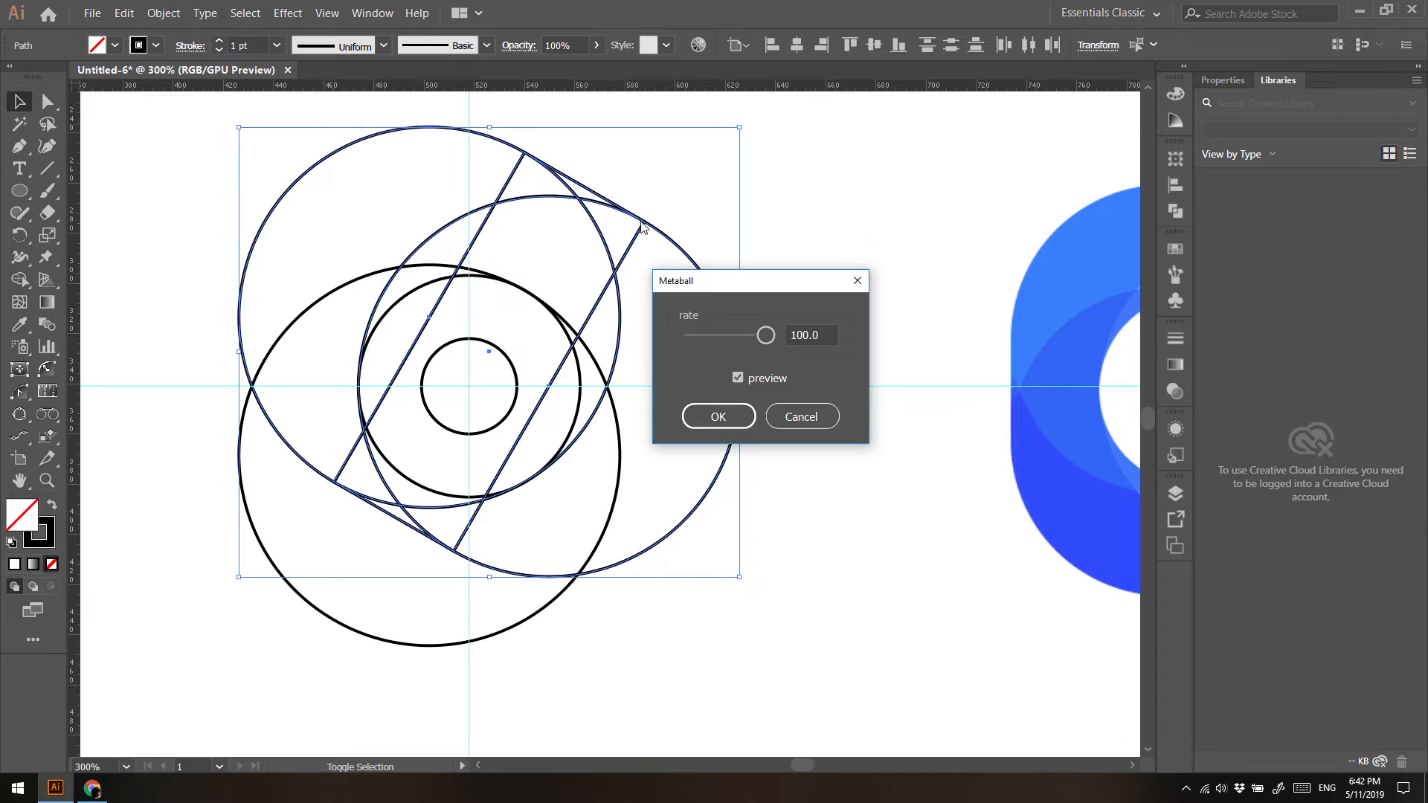
click(718, 418)
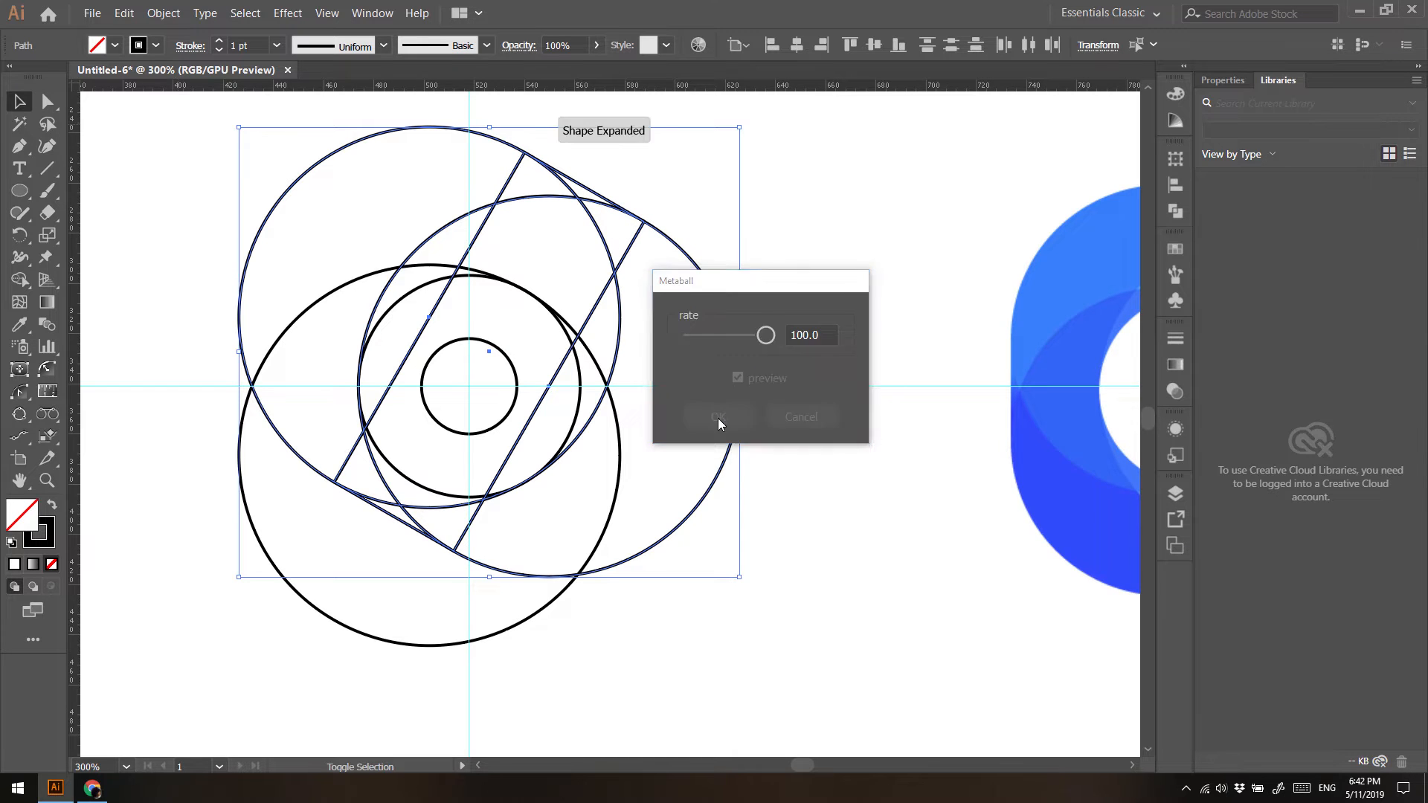
click(123, 174)
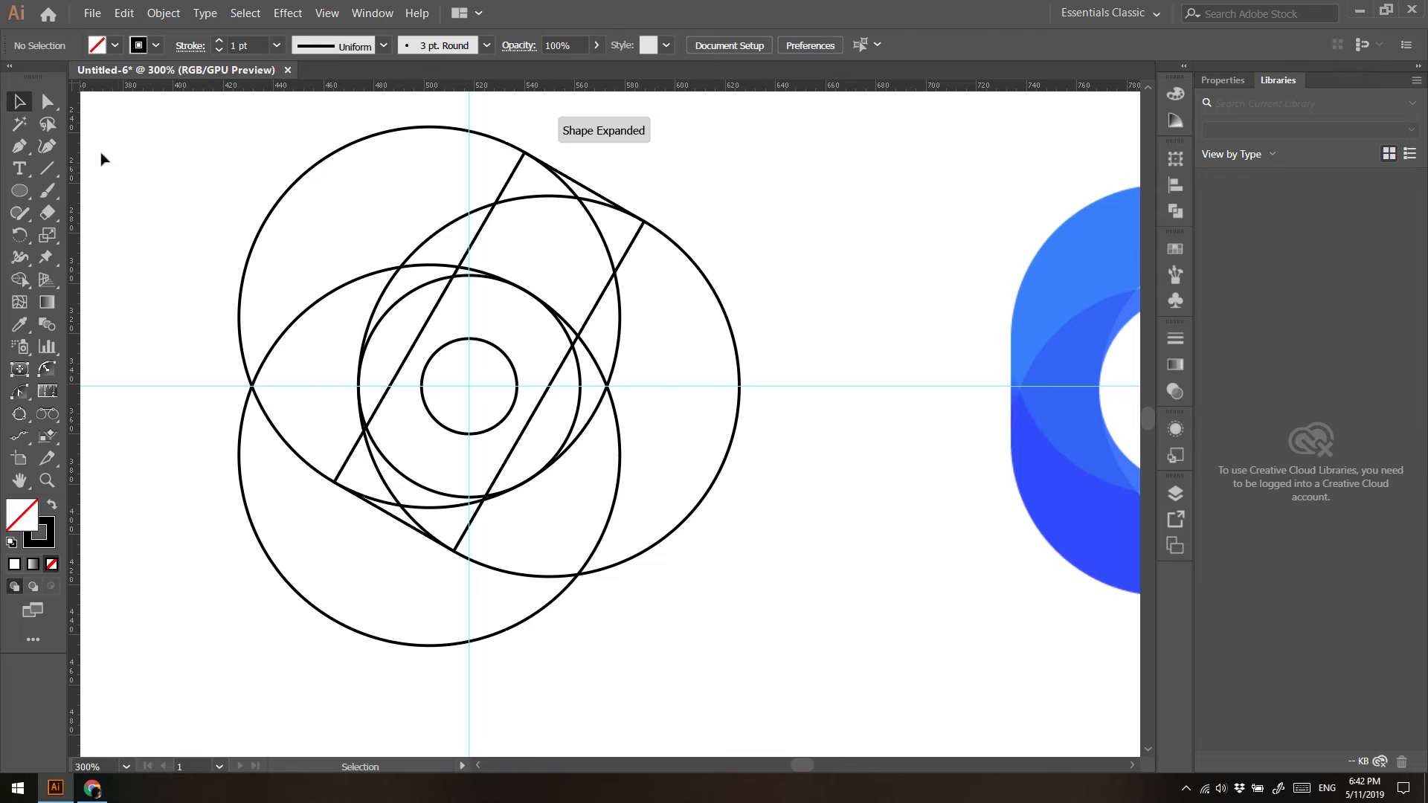
Delete the three unneeded sides of the Metaball rectangle, keeping only the outer tangent line between the upper and right circles
click(47, 101)
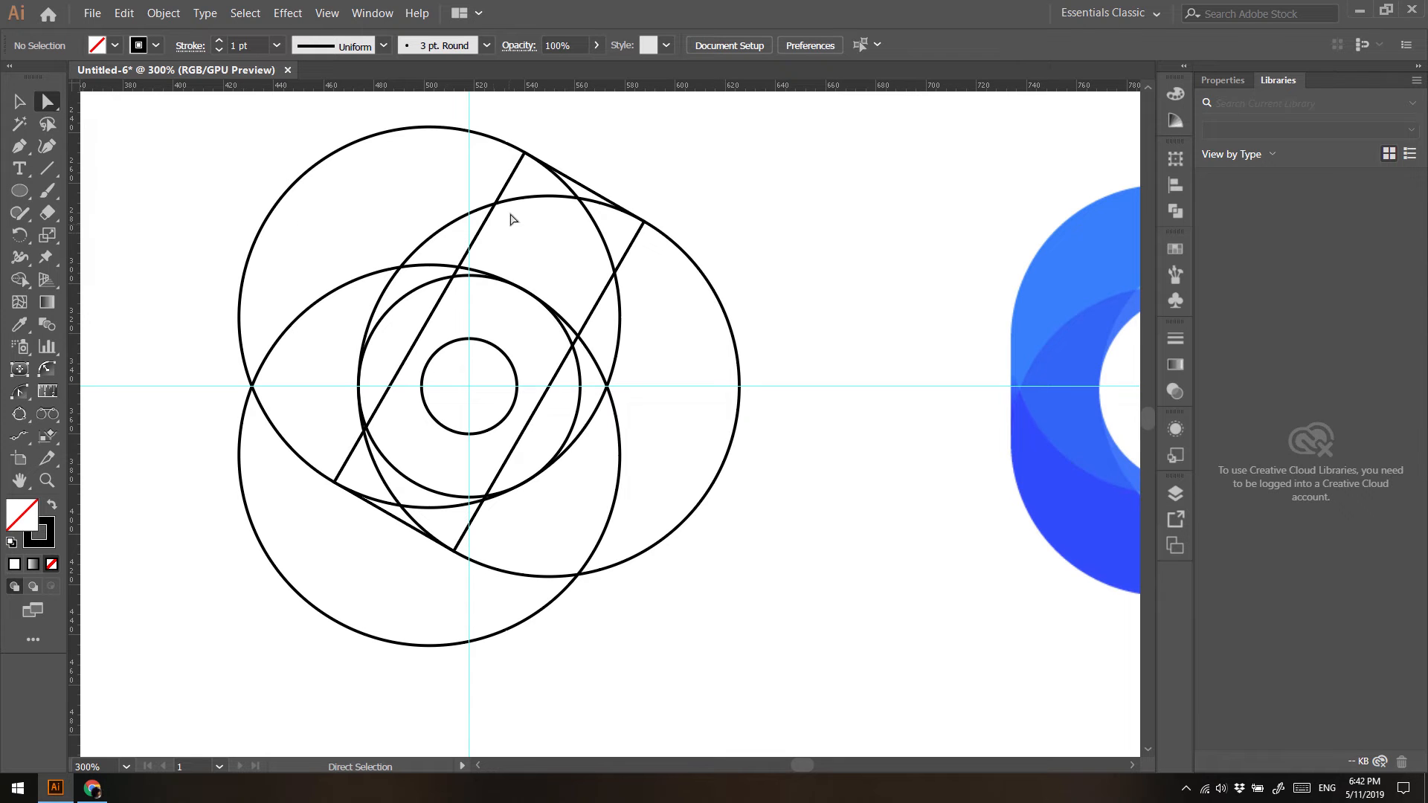
click(519, 169)
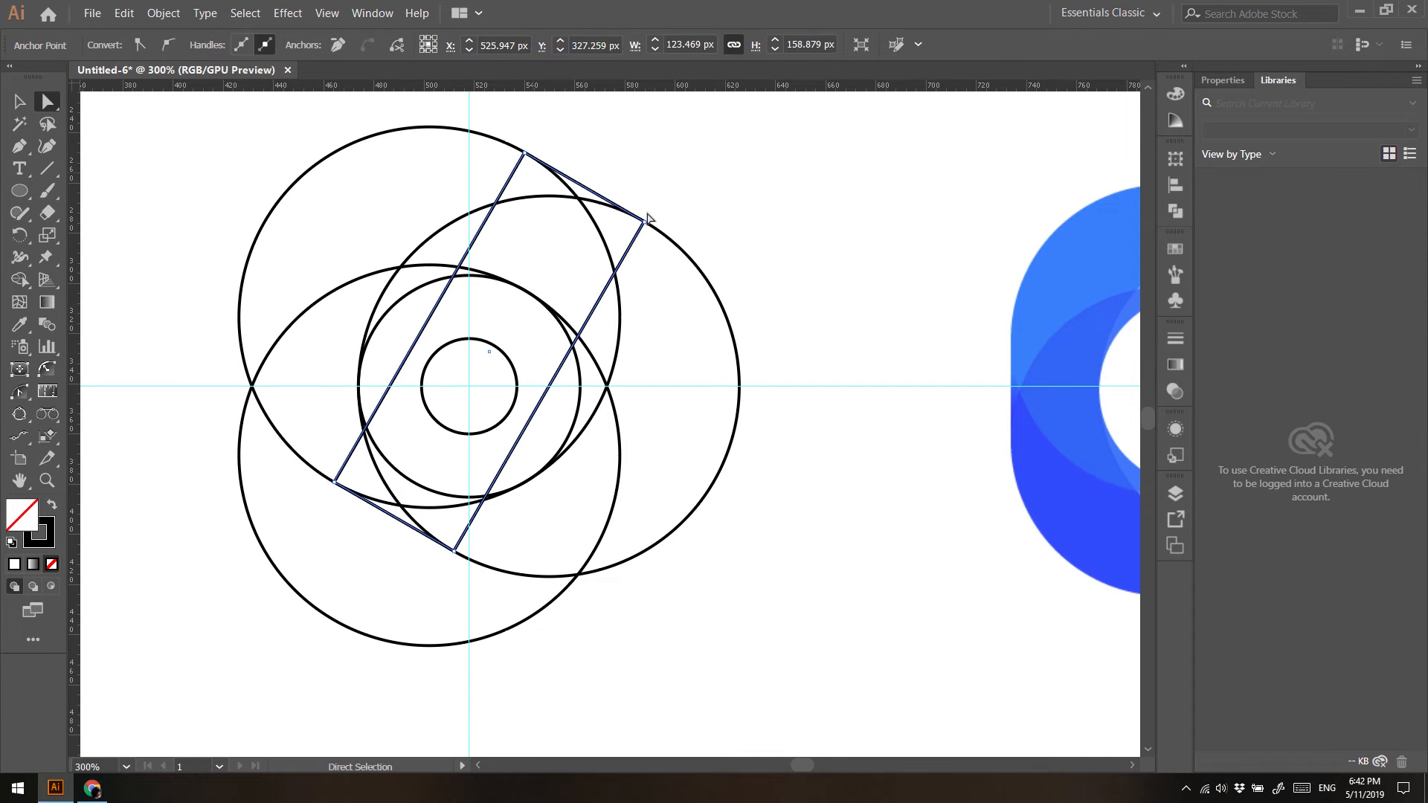
click(333, 482)
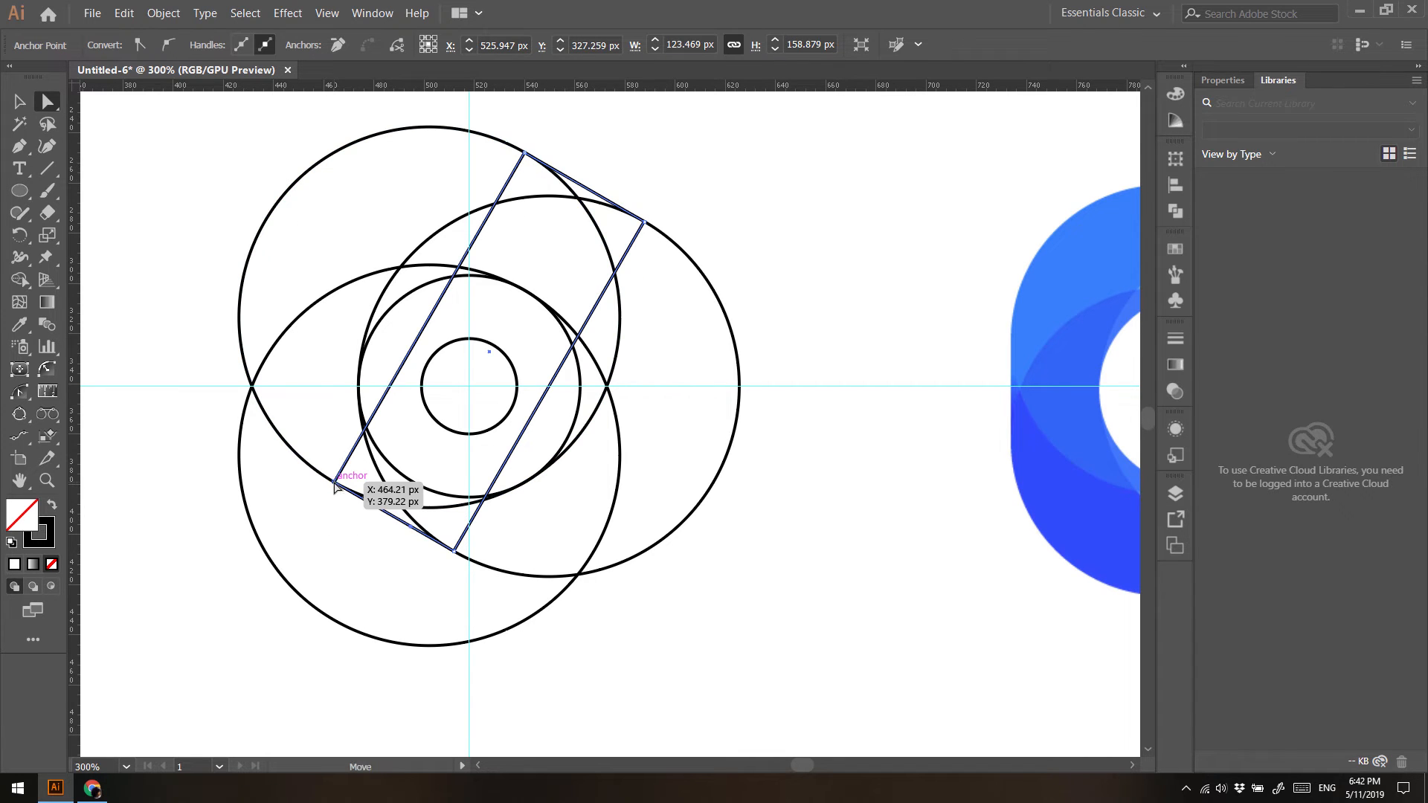
key(Delete)
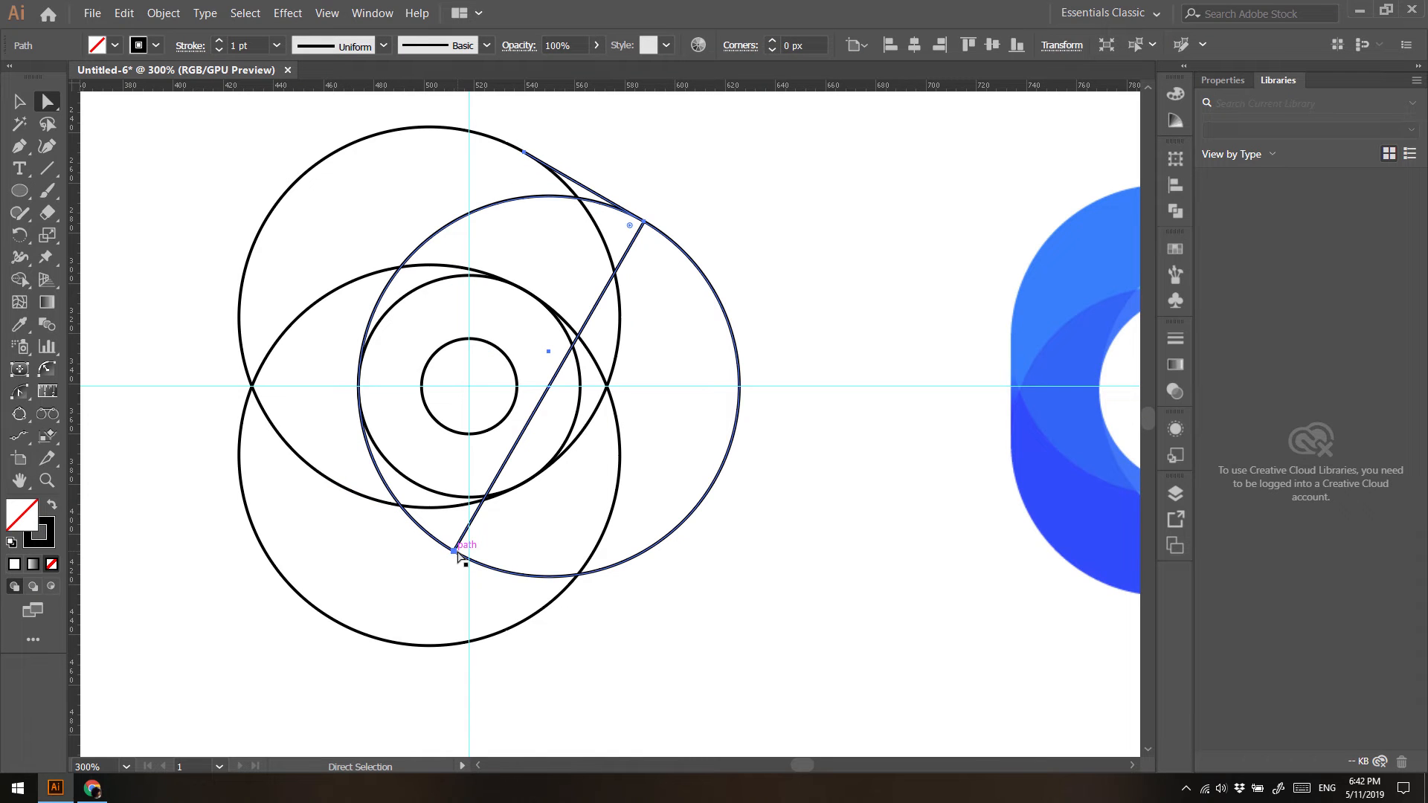
click(454, 551)
key(Delete)
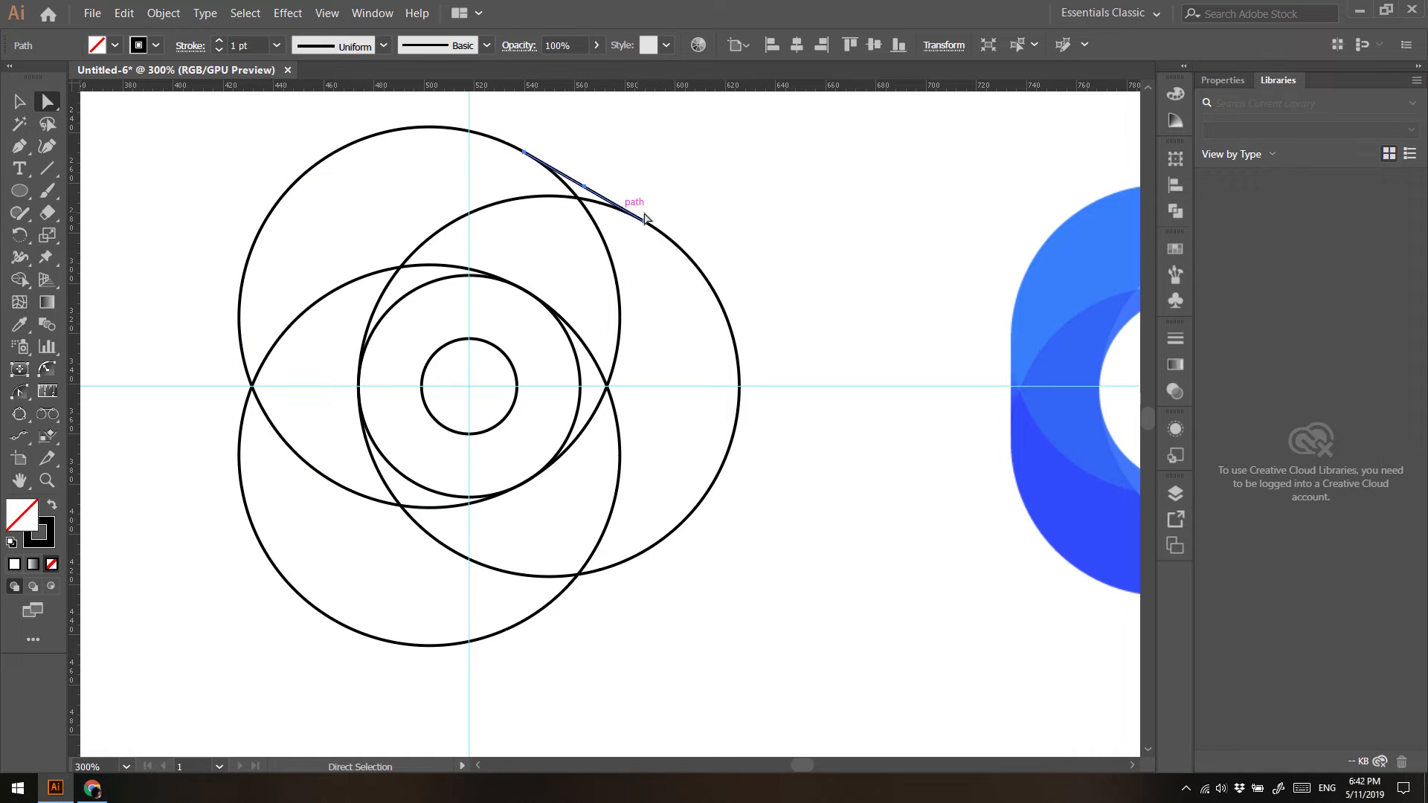
Rotate a copy of the tangent line 120° around the concentric circles' centre and repeat the transformation for the third side
click(20, 101)
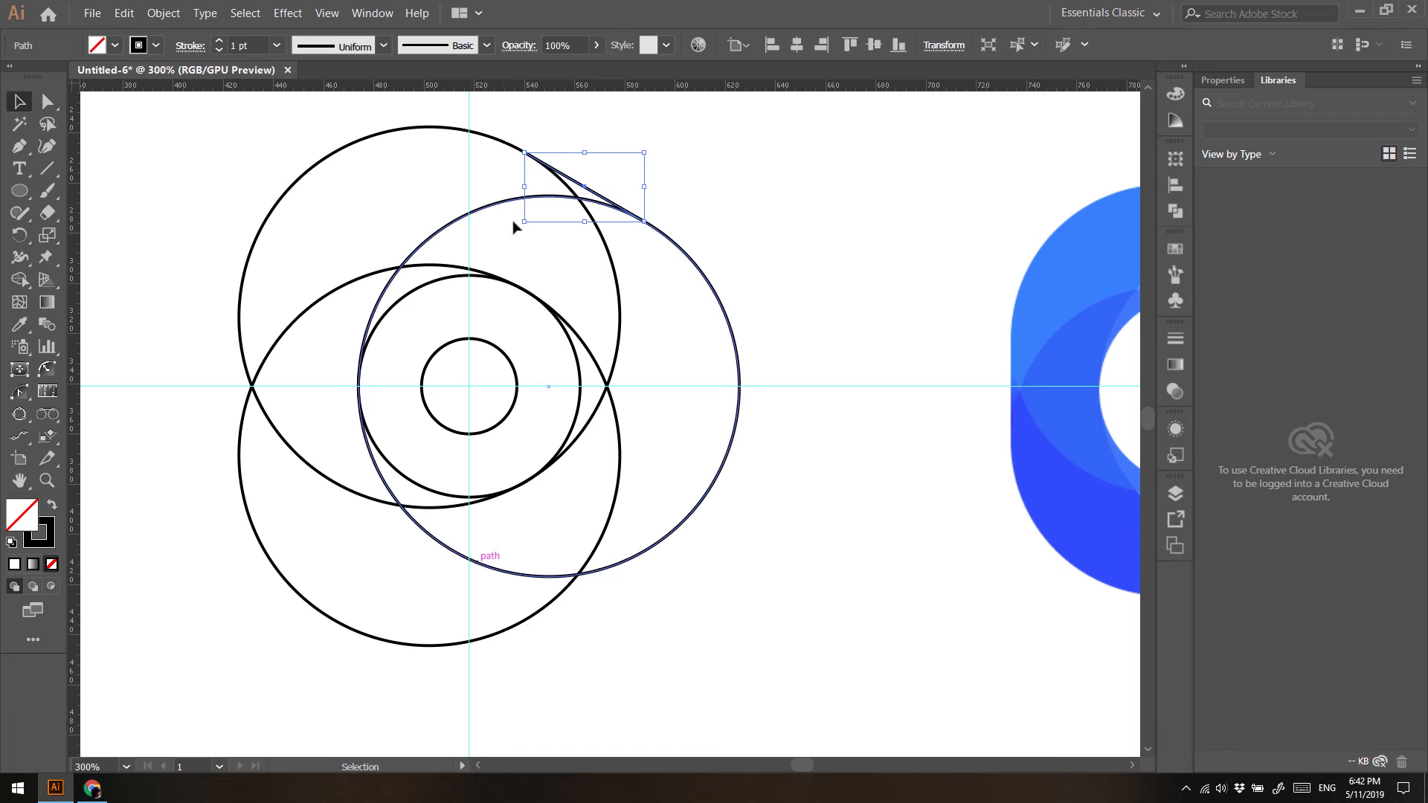
click(22, 236)
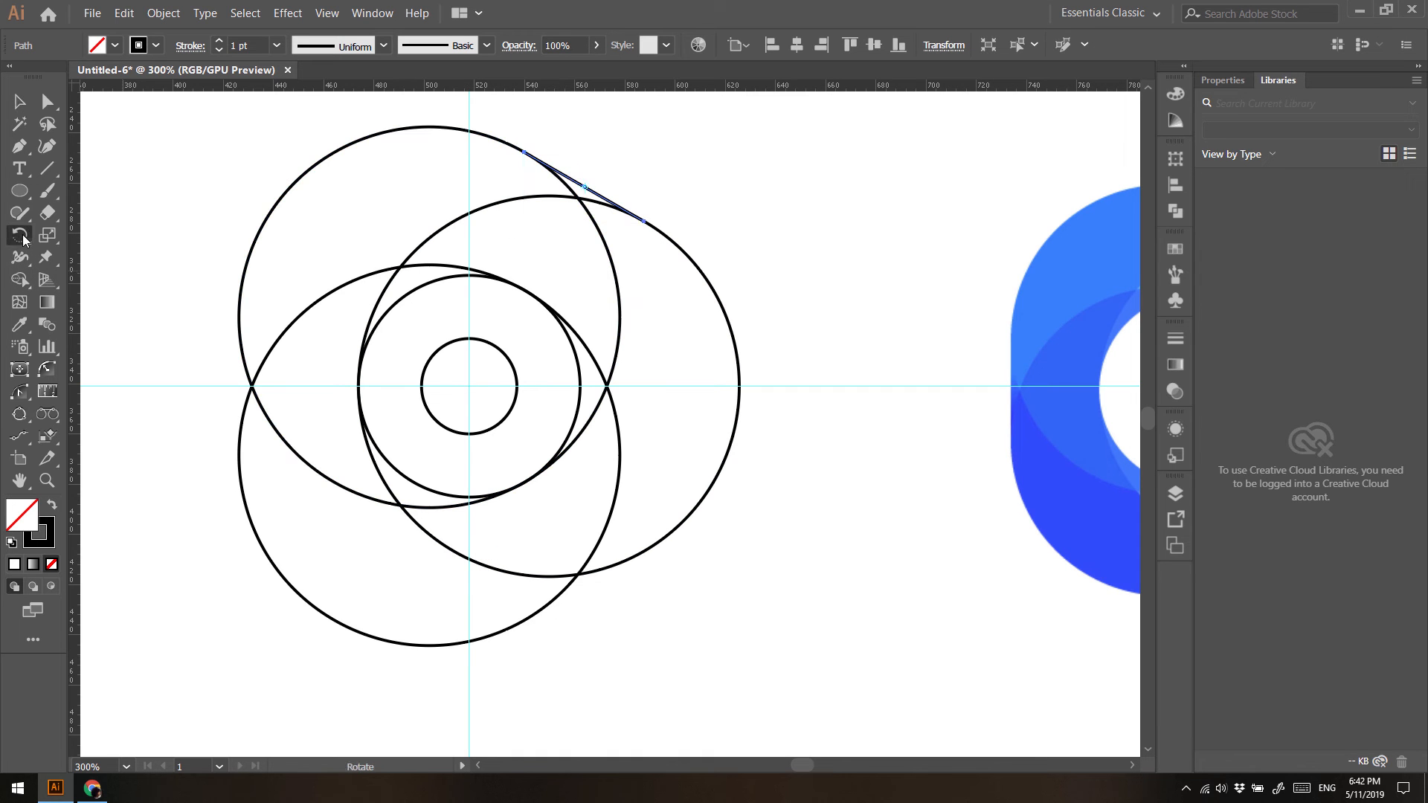
click(83, 239)
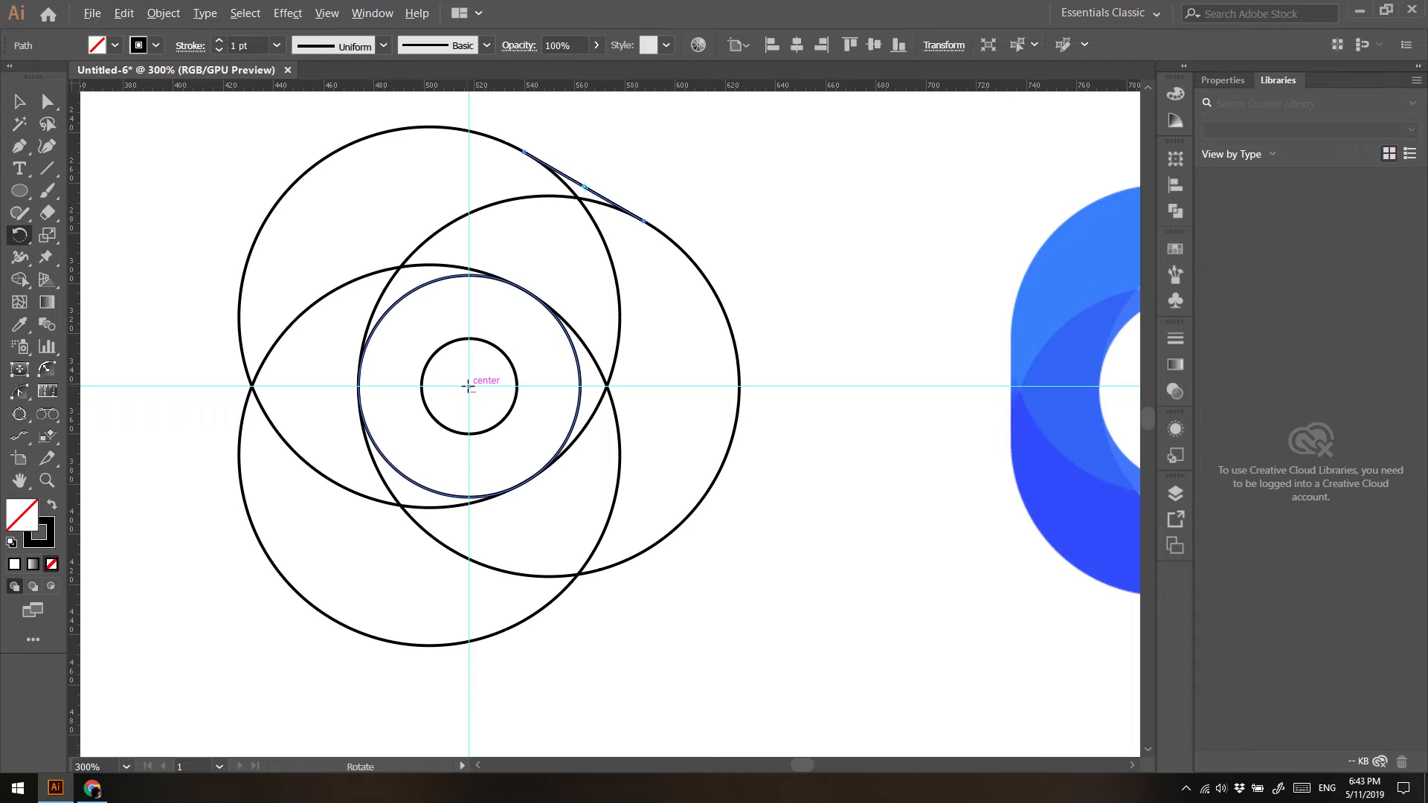
alt+click(469, 386)
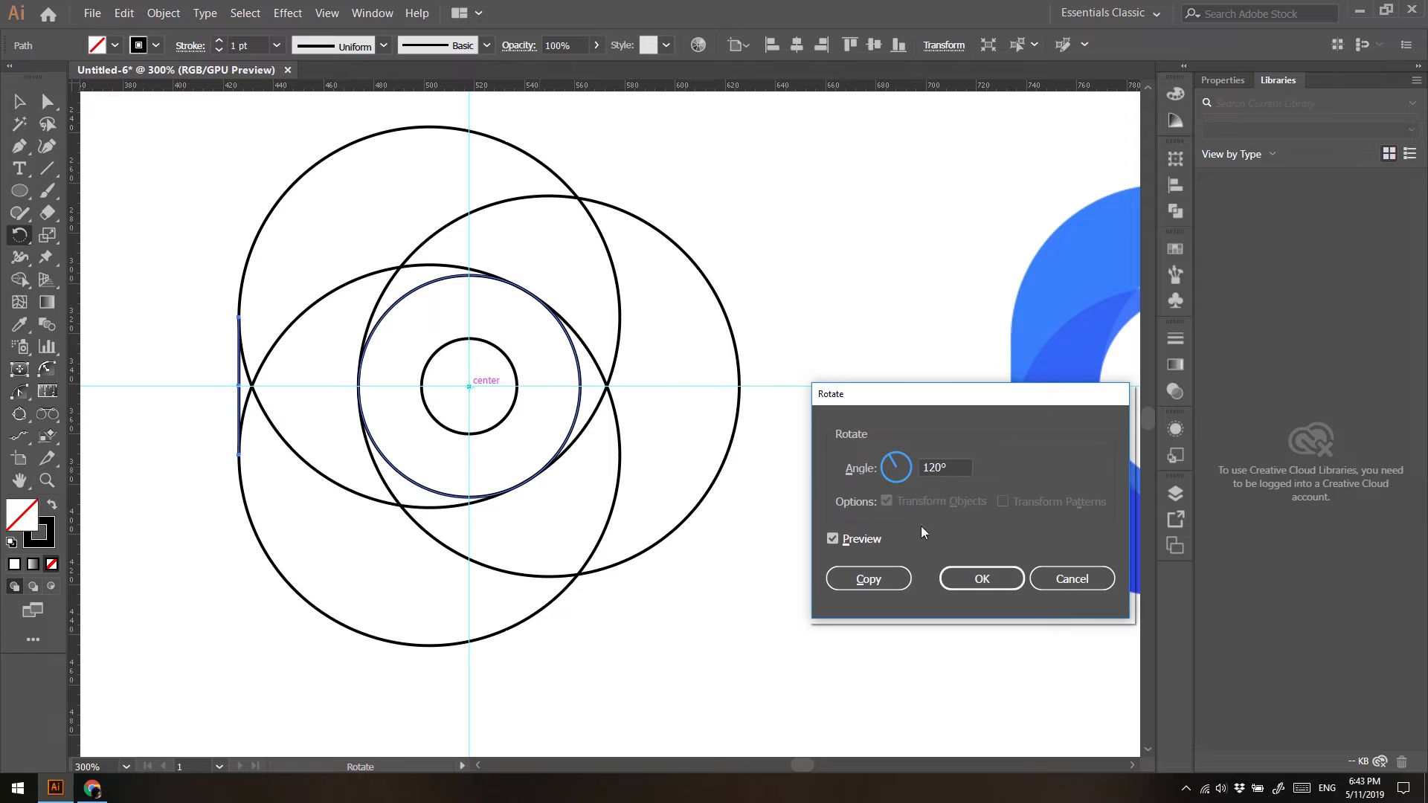
click(875, 584)
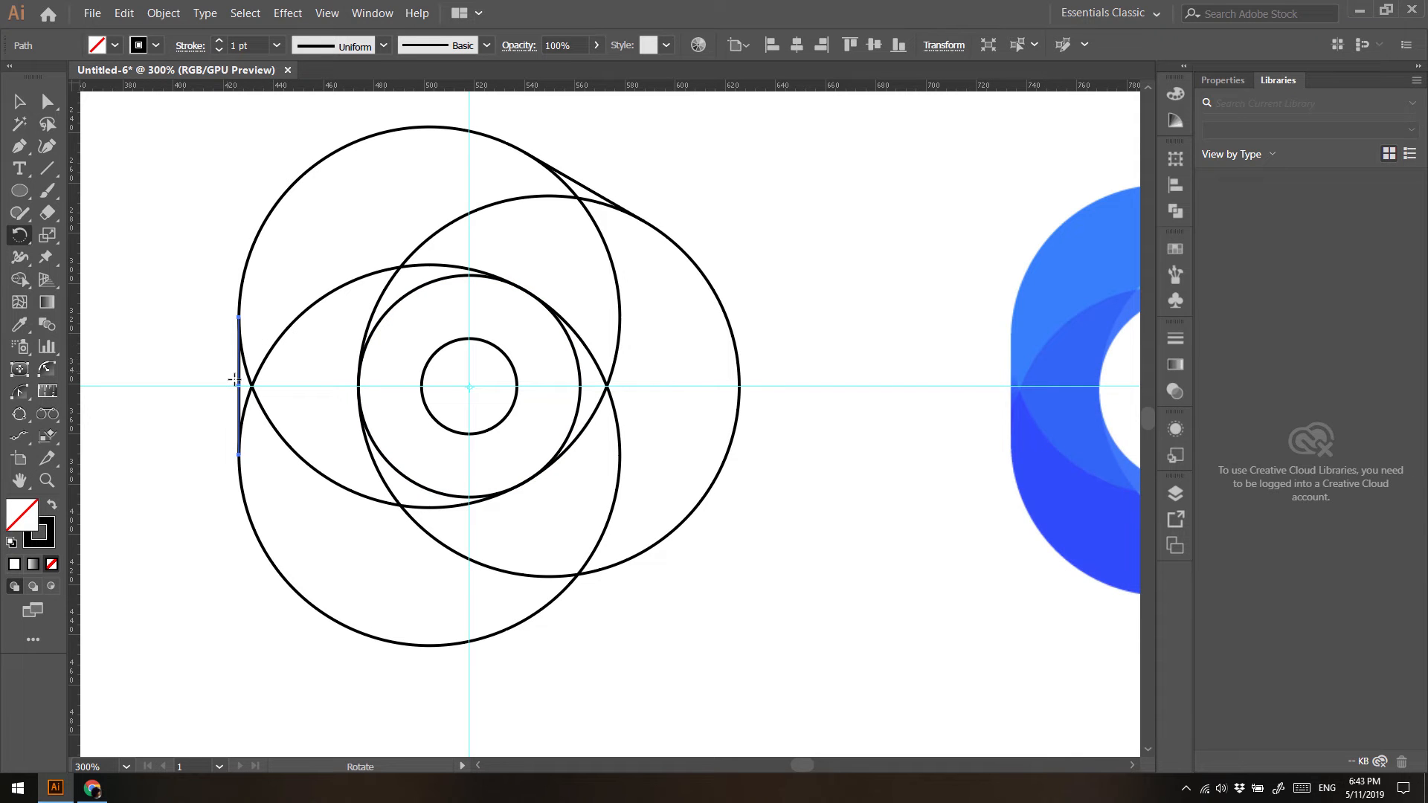
key(ctrl)
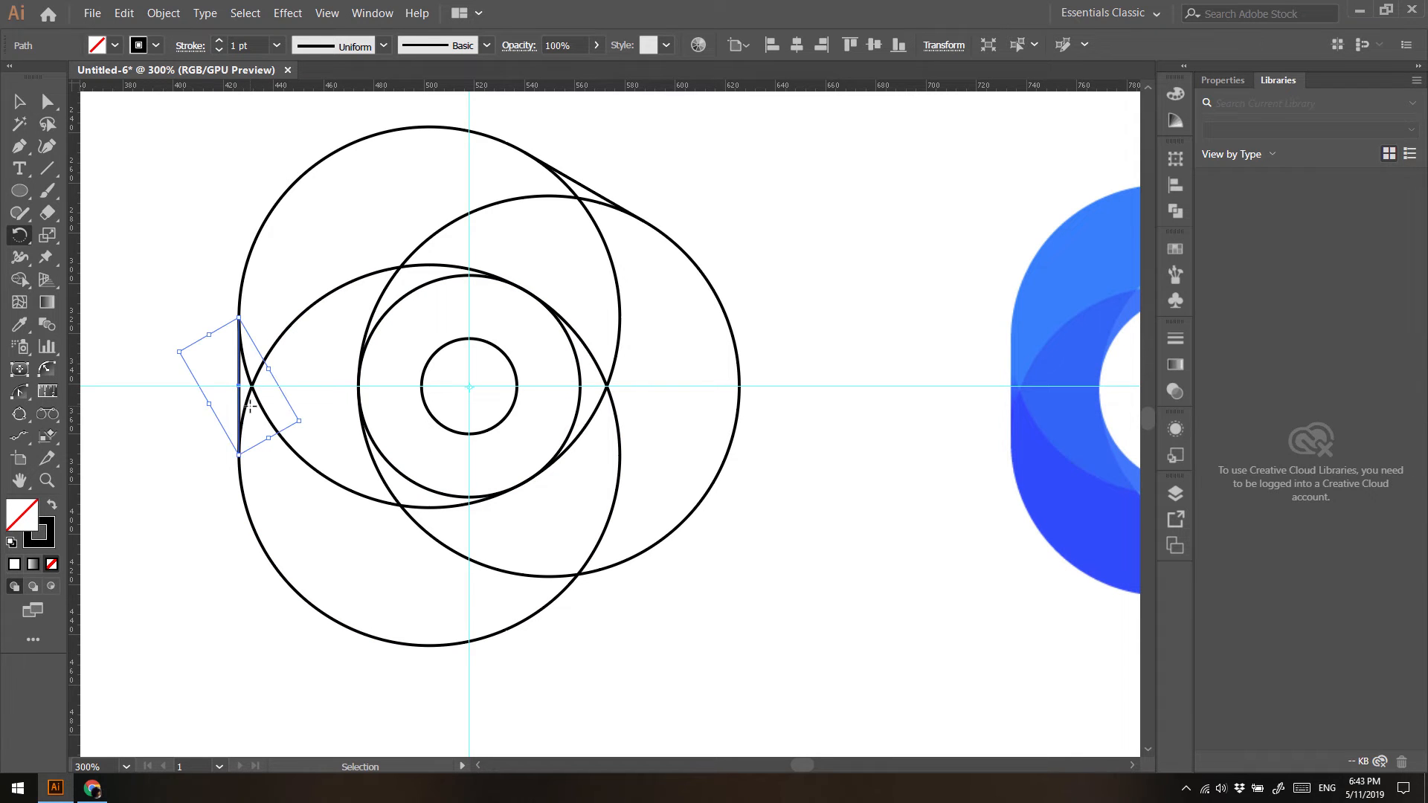
key(ctrl+d)
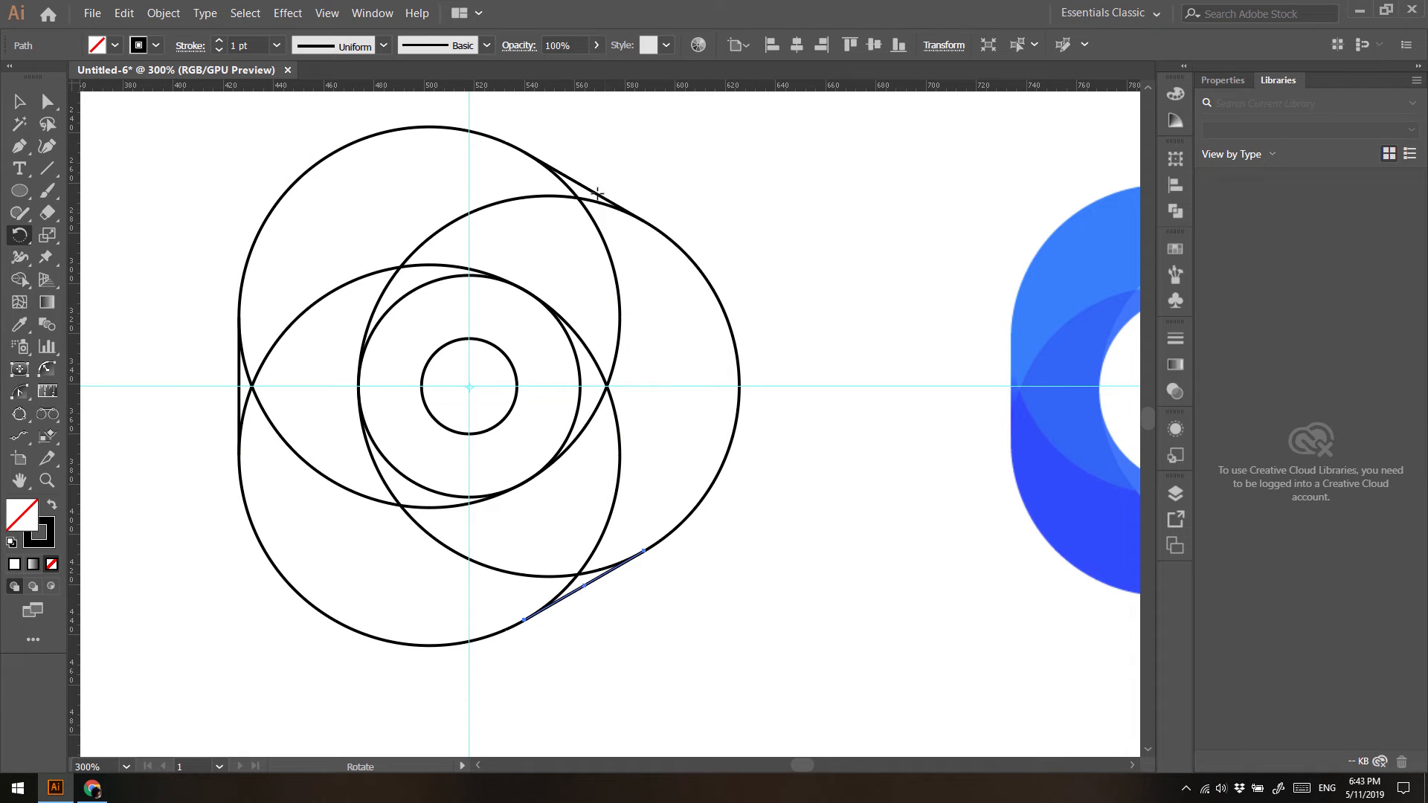
Delete the upper-right quarter arc from both small concentric circles to open them into C shapes
scroll(565, 370, down, 4)
scroll(565, 369, up, 2)
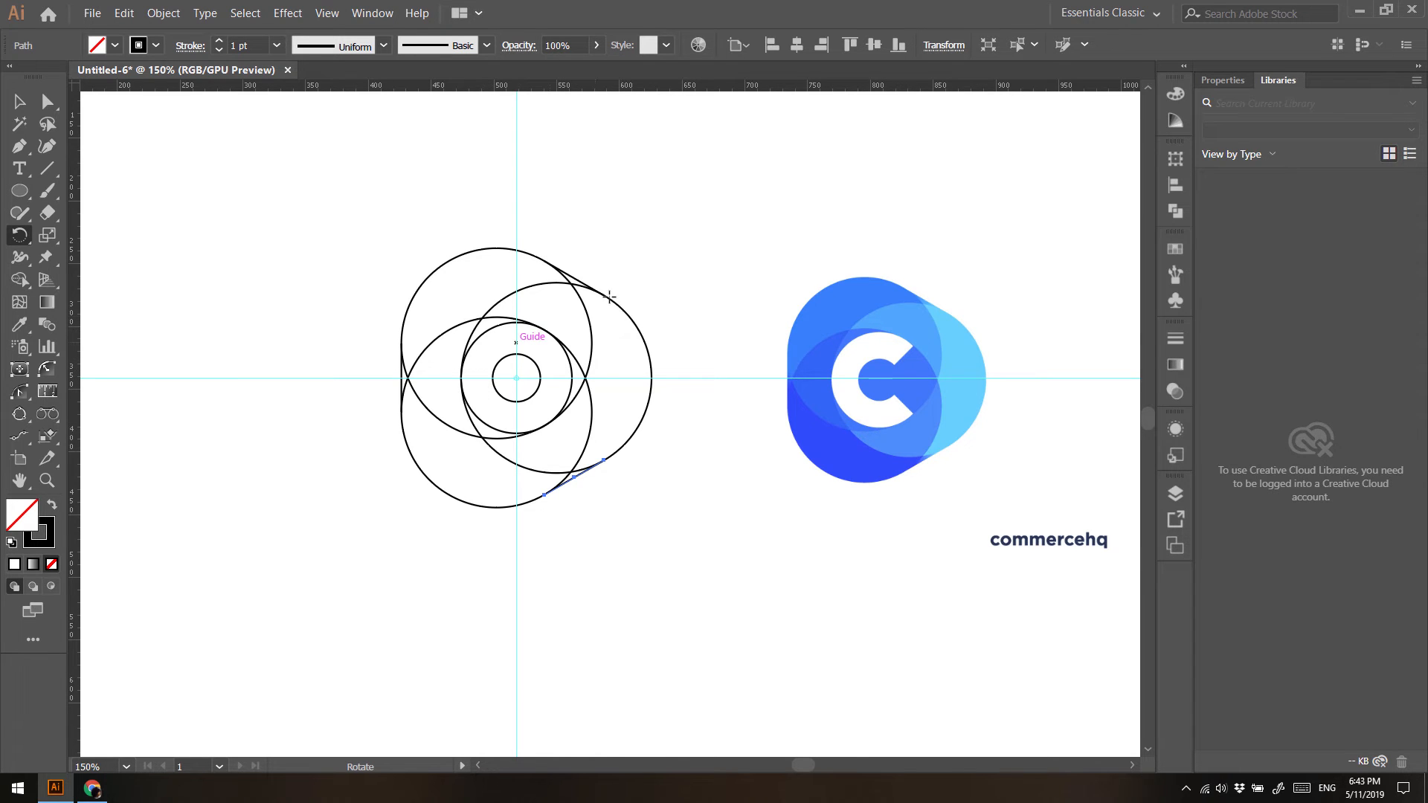
scroll(513, 360, up, 4)
click(47, 101)
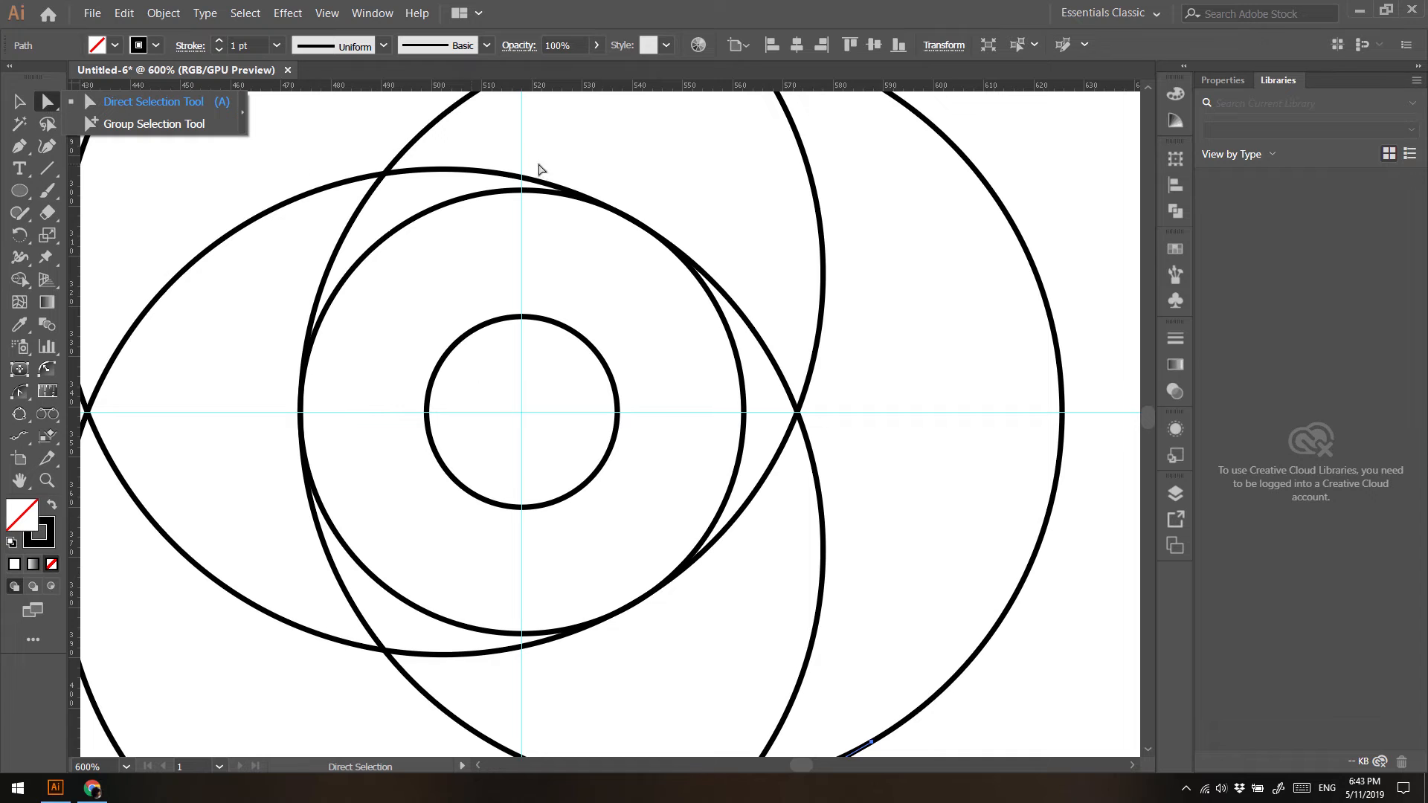
click(532, 193)
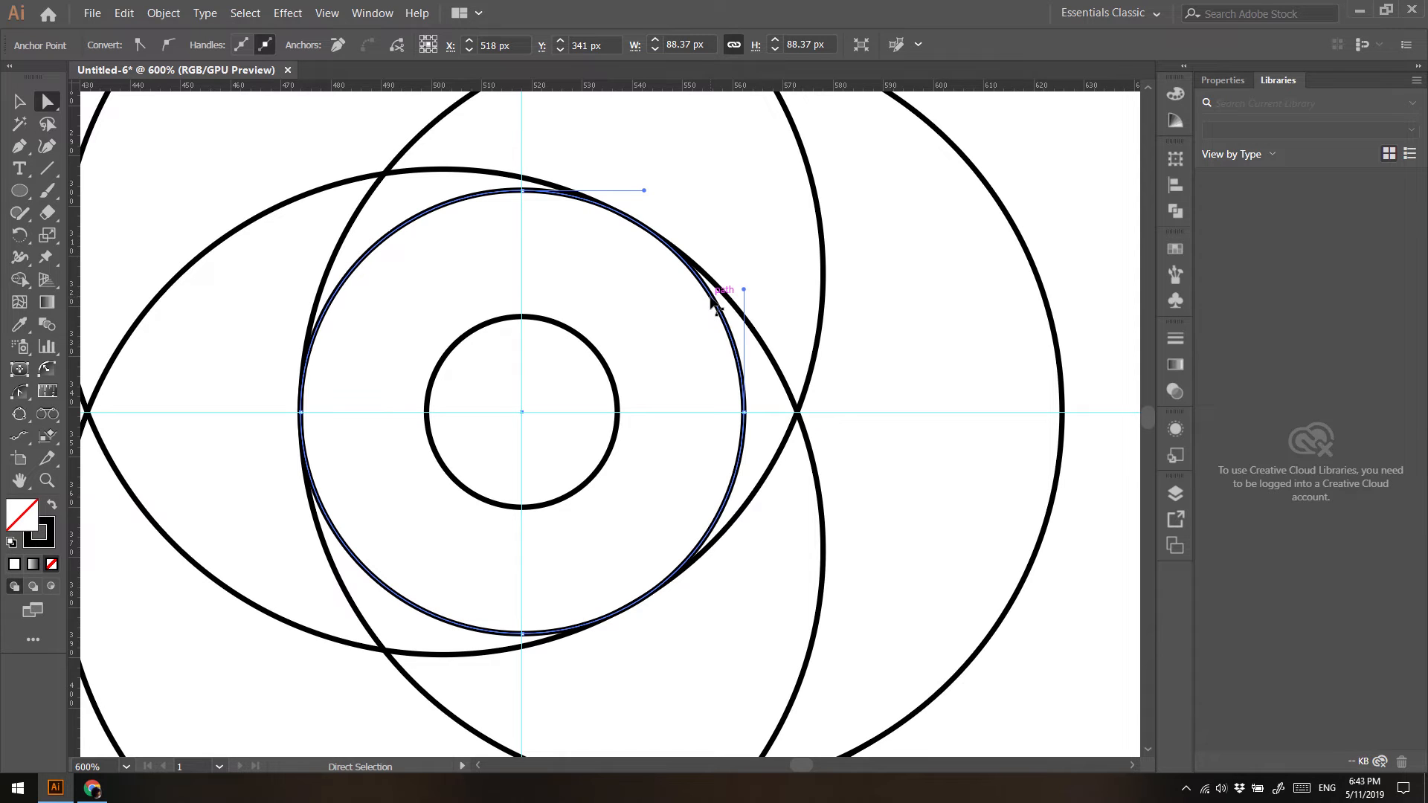
key(Delete)
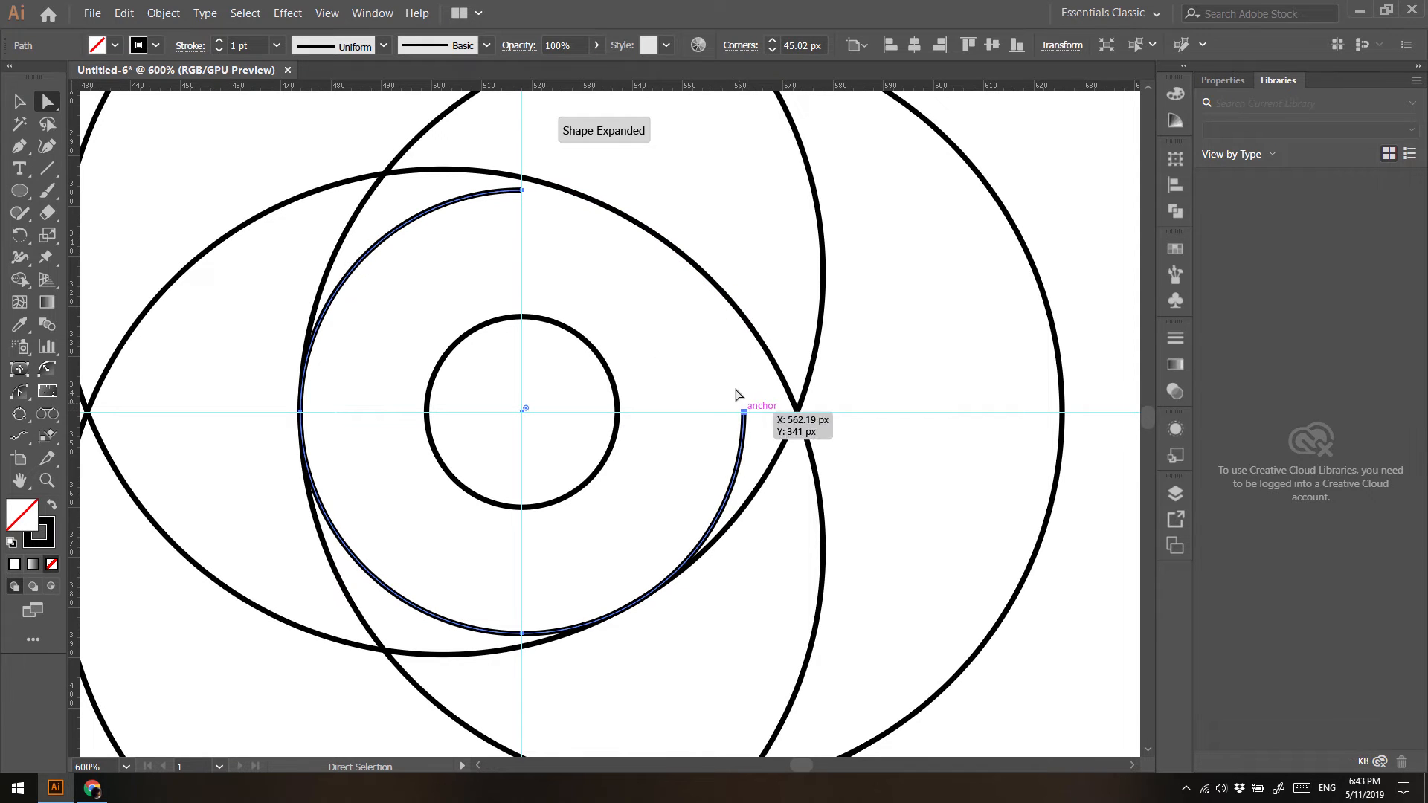
click(524, 195)
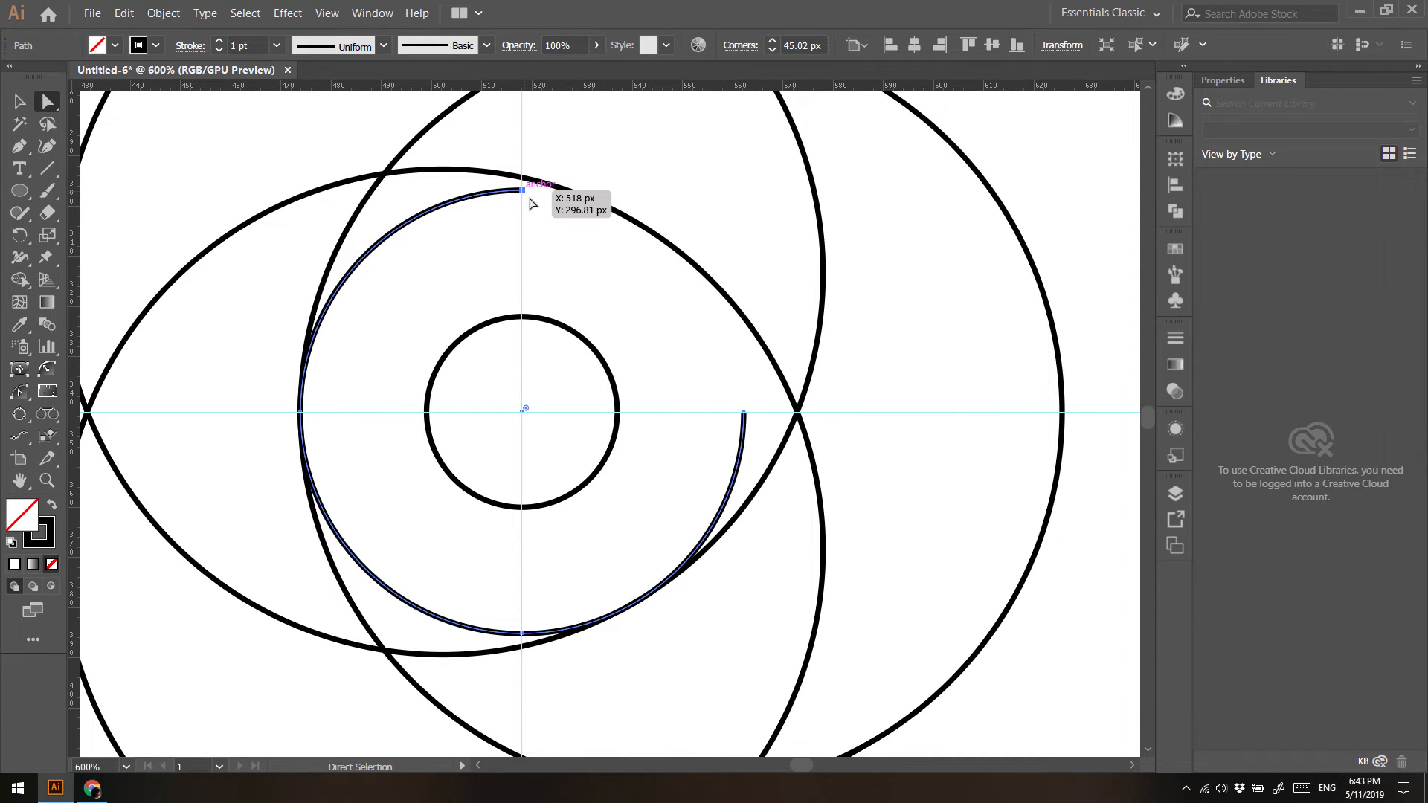
click(593, 348)
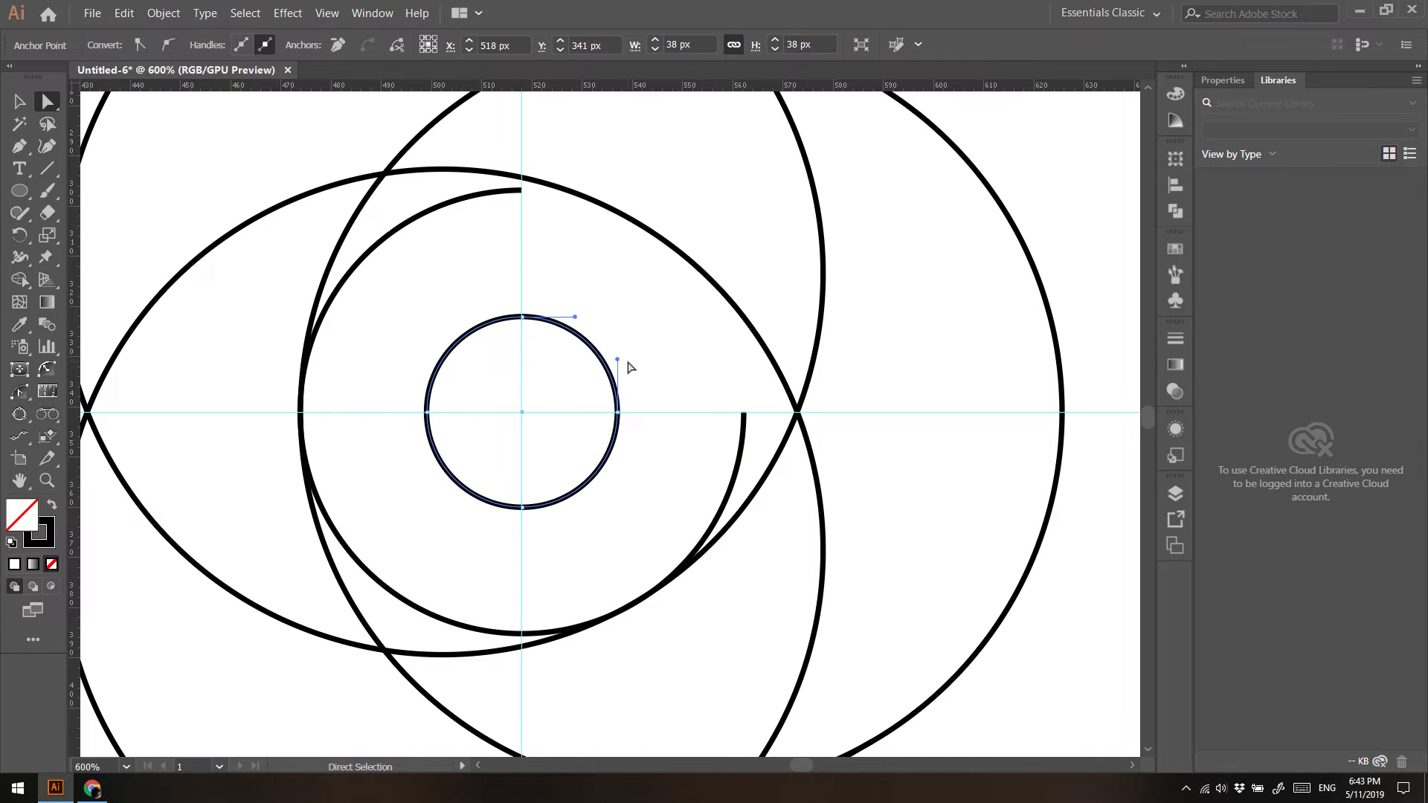
key(Delete)
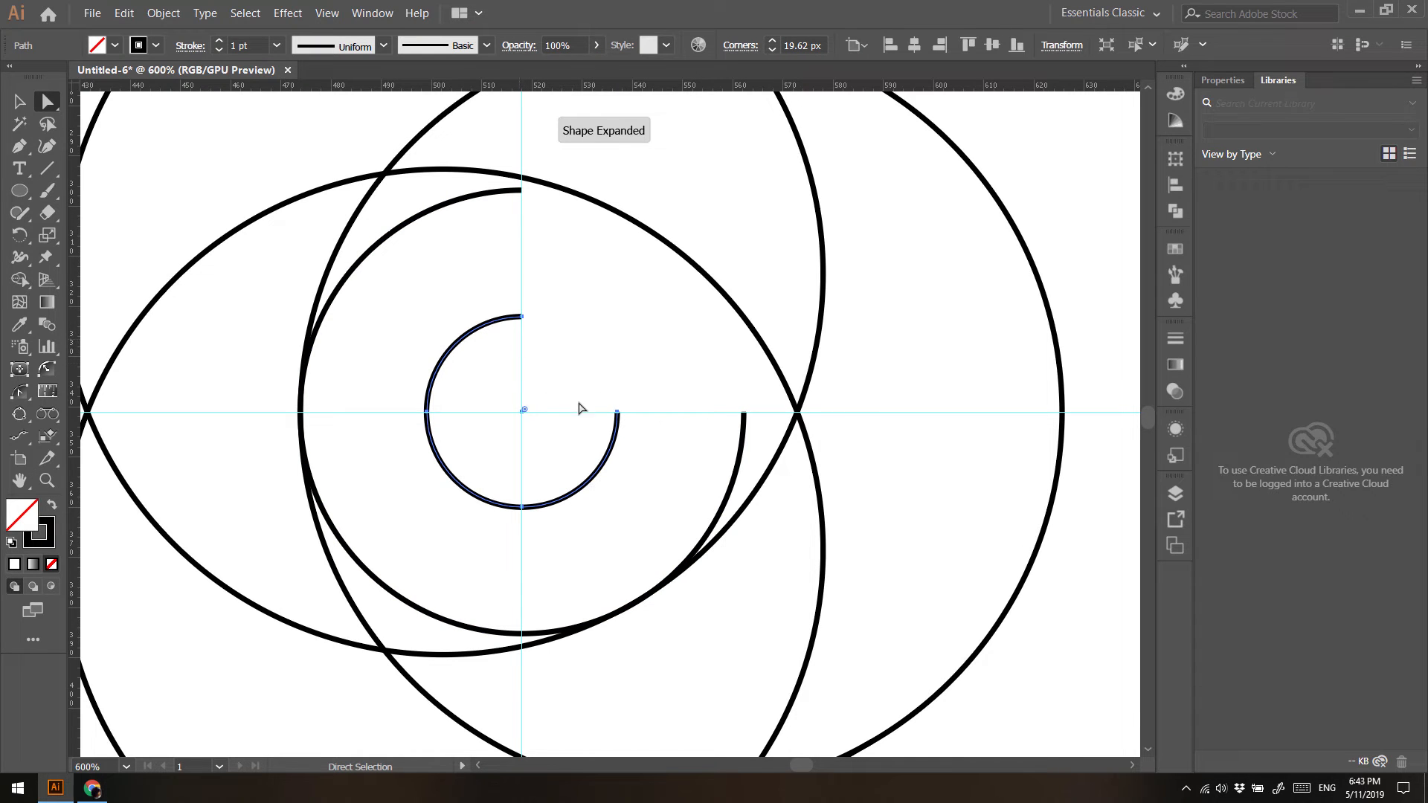
Join the upper open ends of the two concentric arcs with a straight segment
click(522, 316)
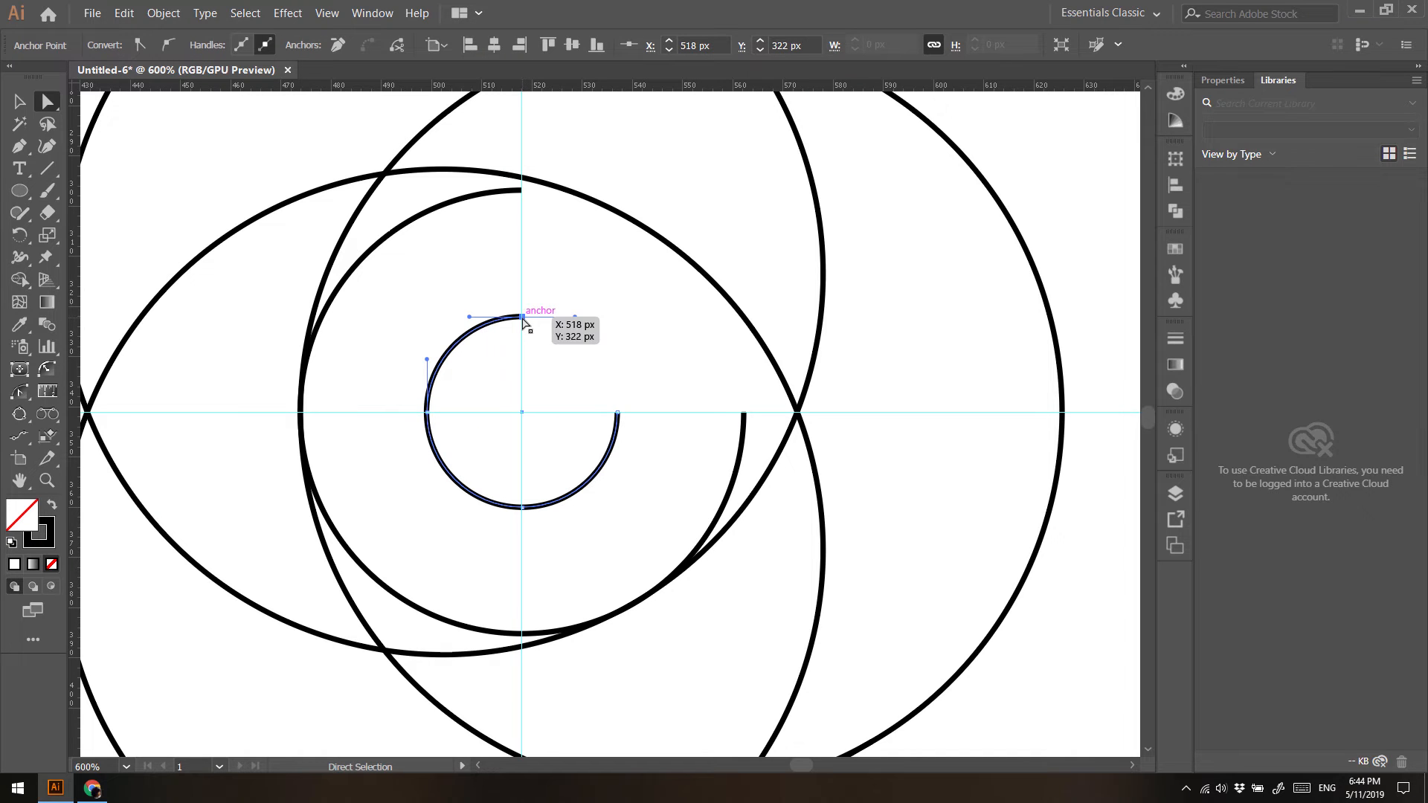
shift+click(523, 191)
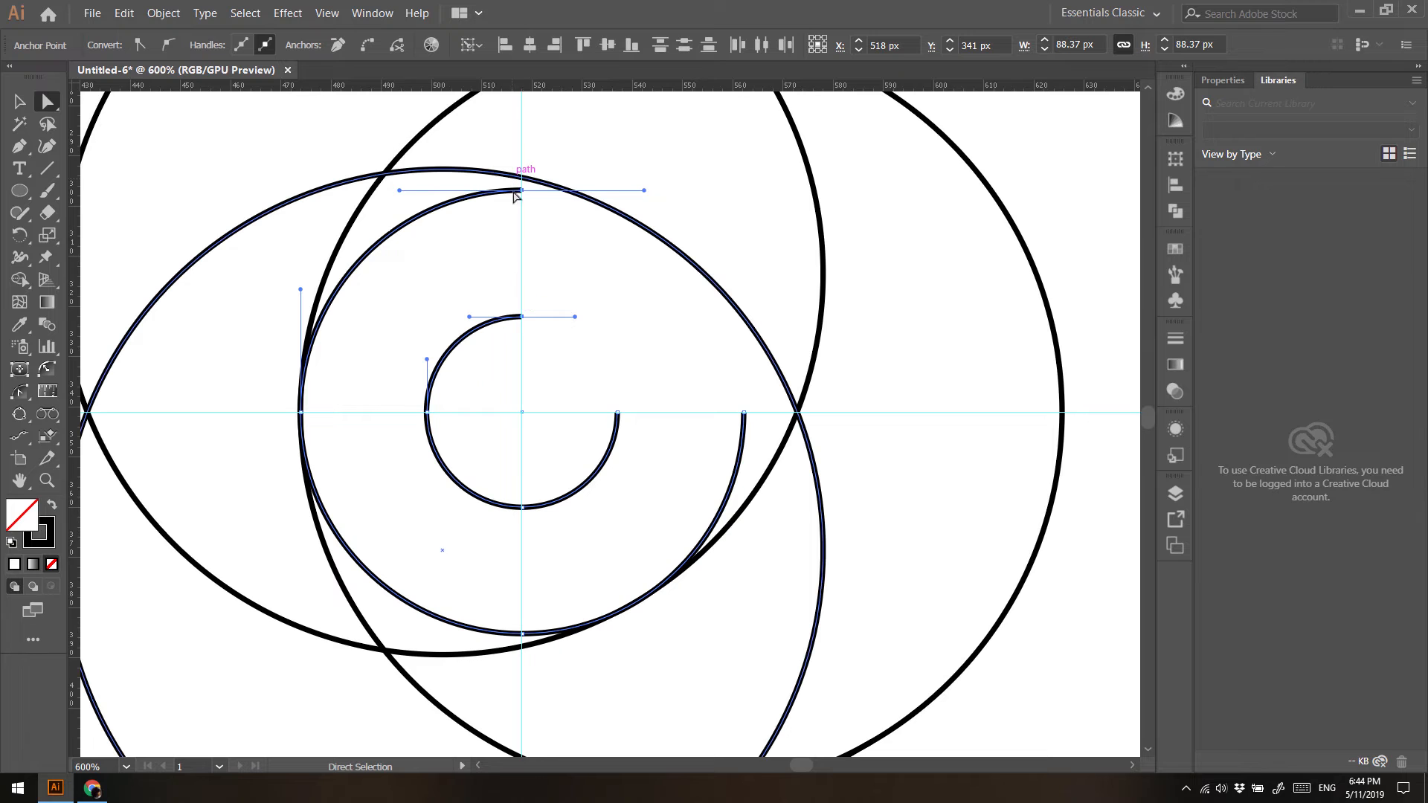
click(162, 15)
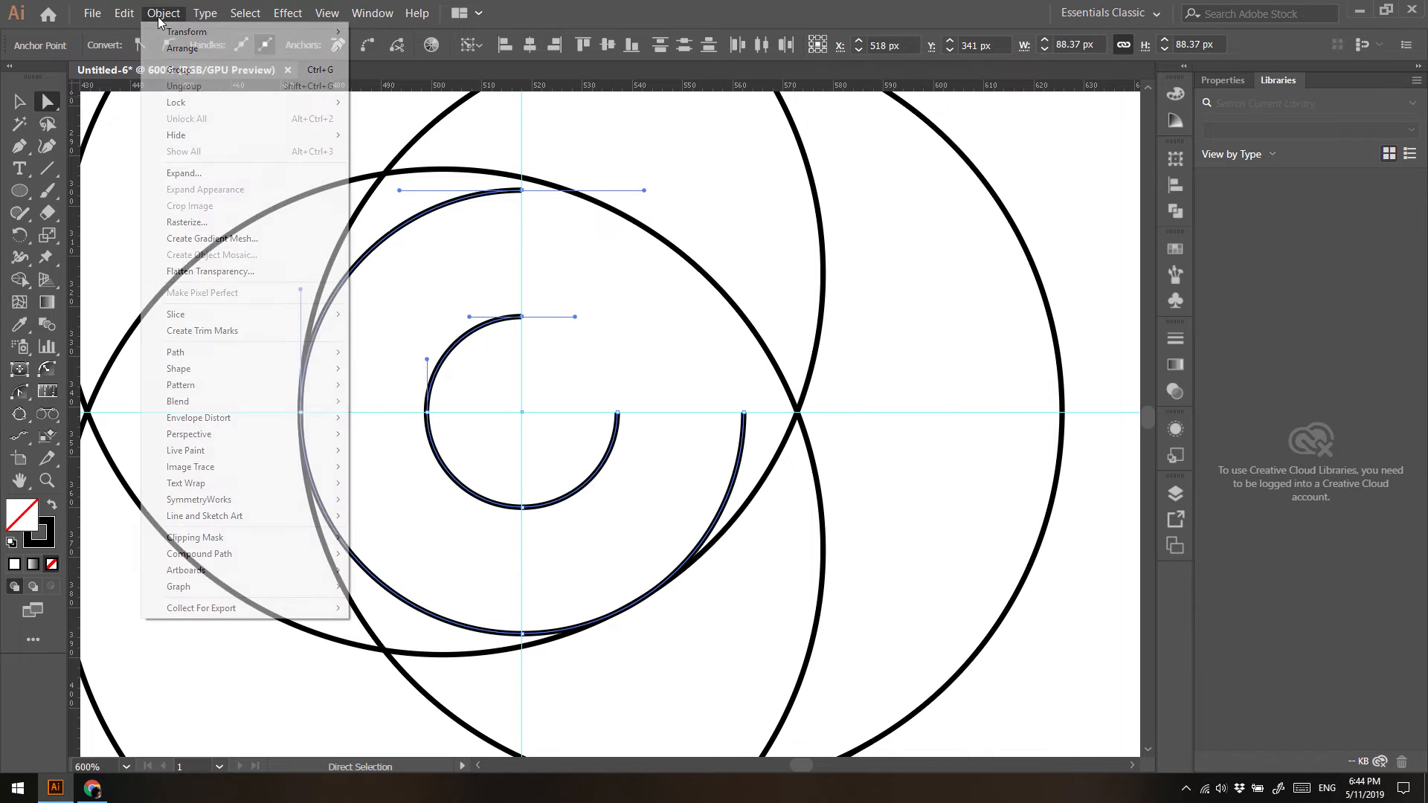
mouse_move(195, 354)
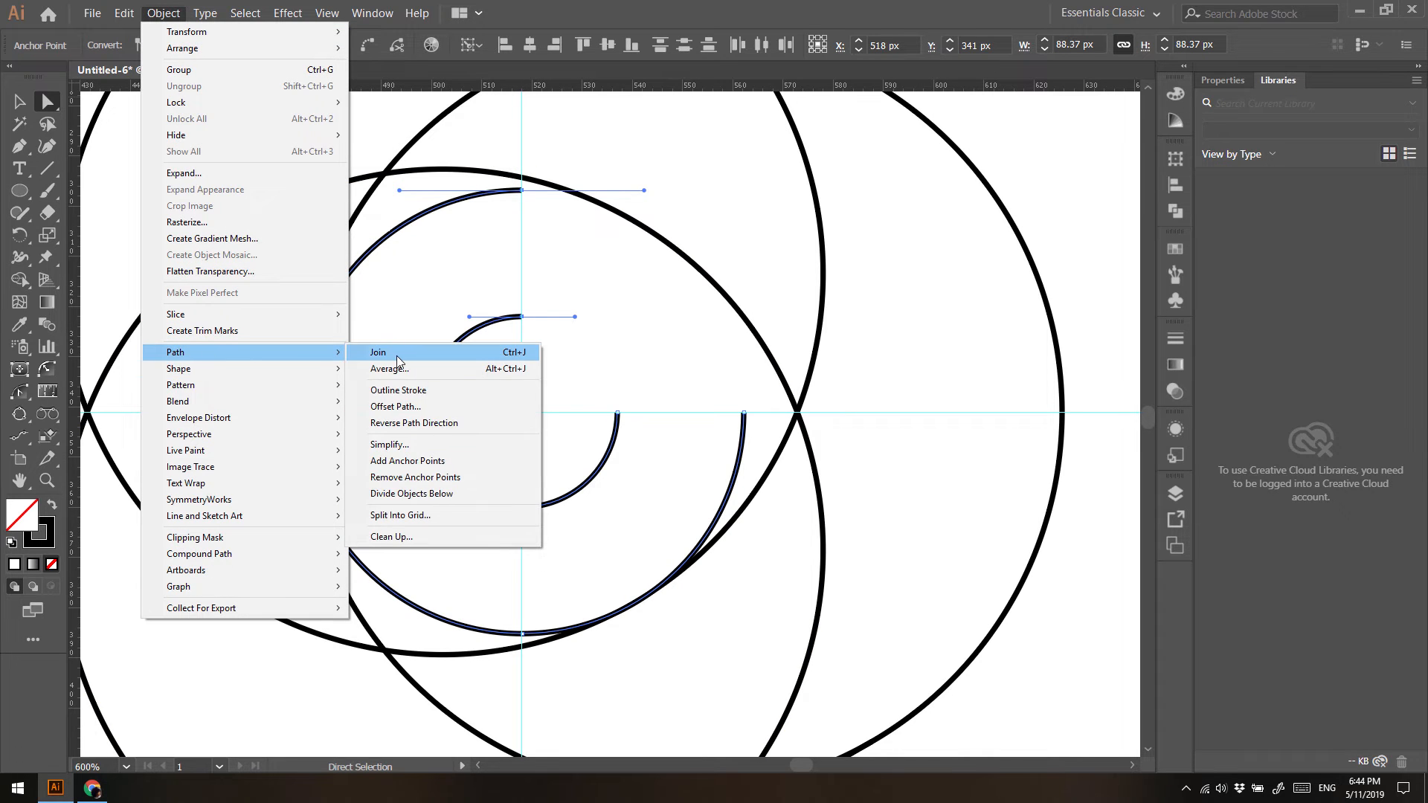
click(397, 357)
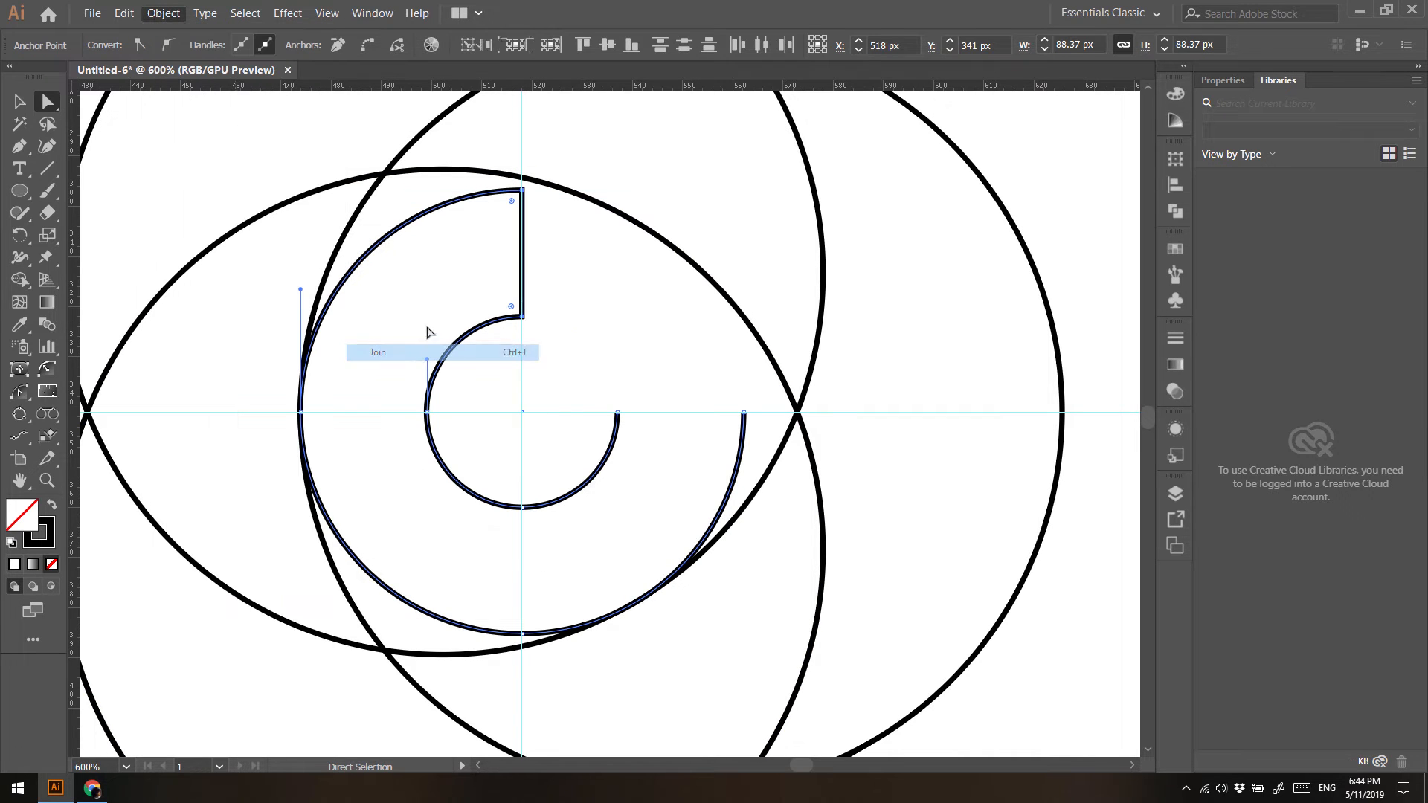
Join the right-hand open ends of the inner and outer arcs to close the C outline
click(616, 411)
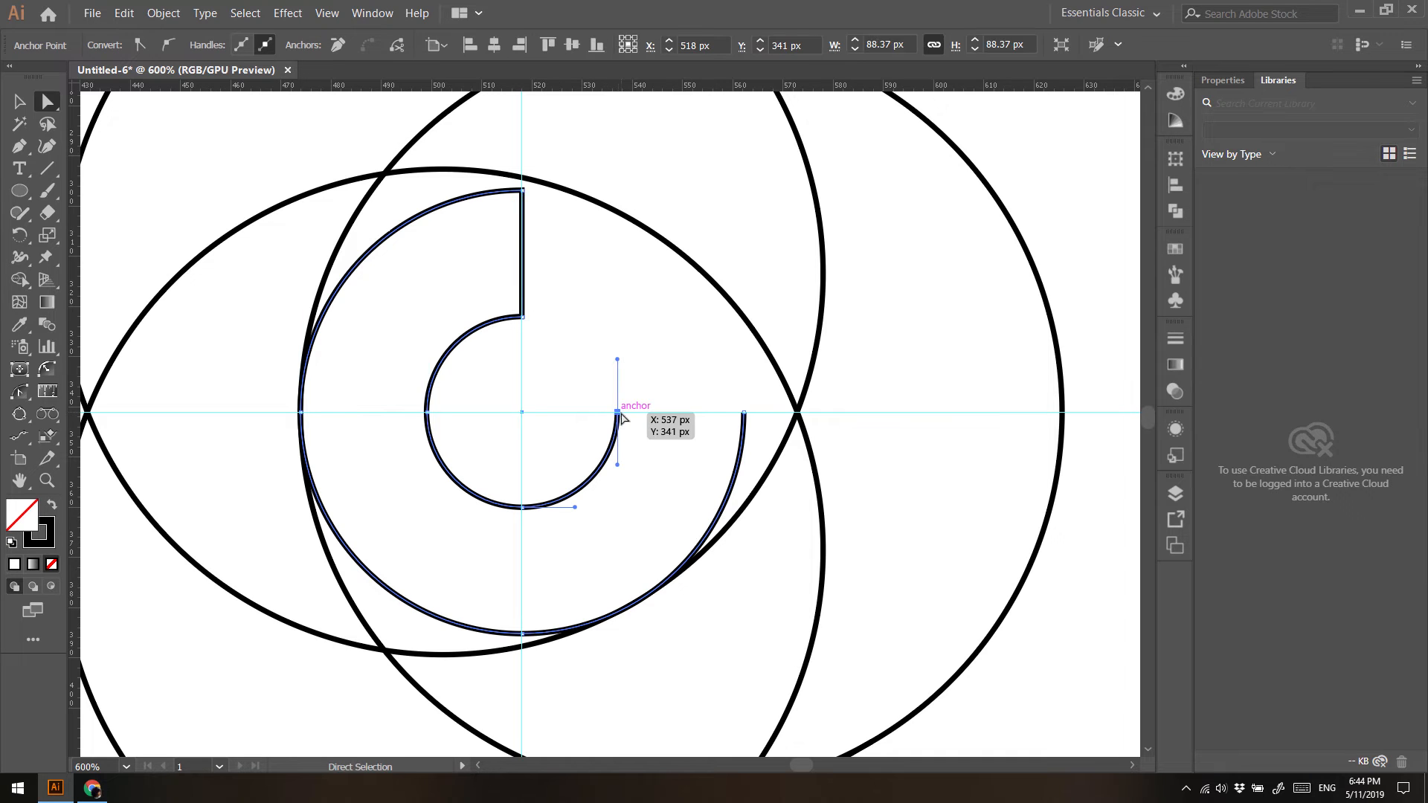
shift+click(743, 412)
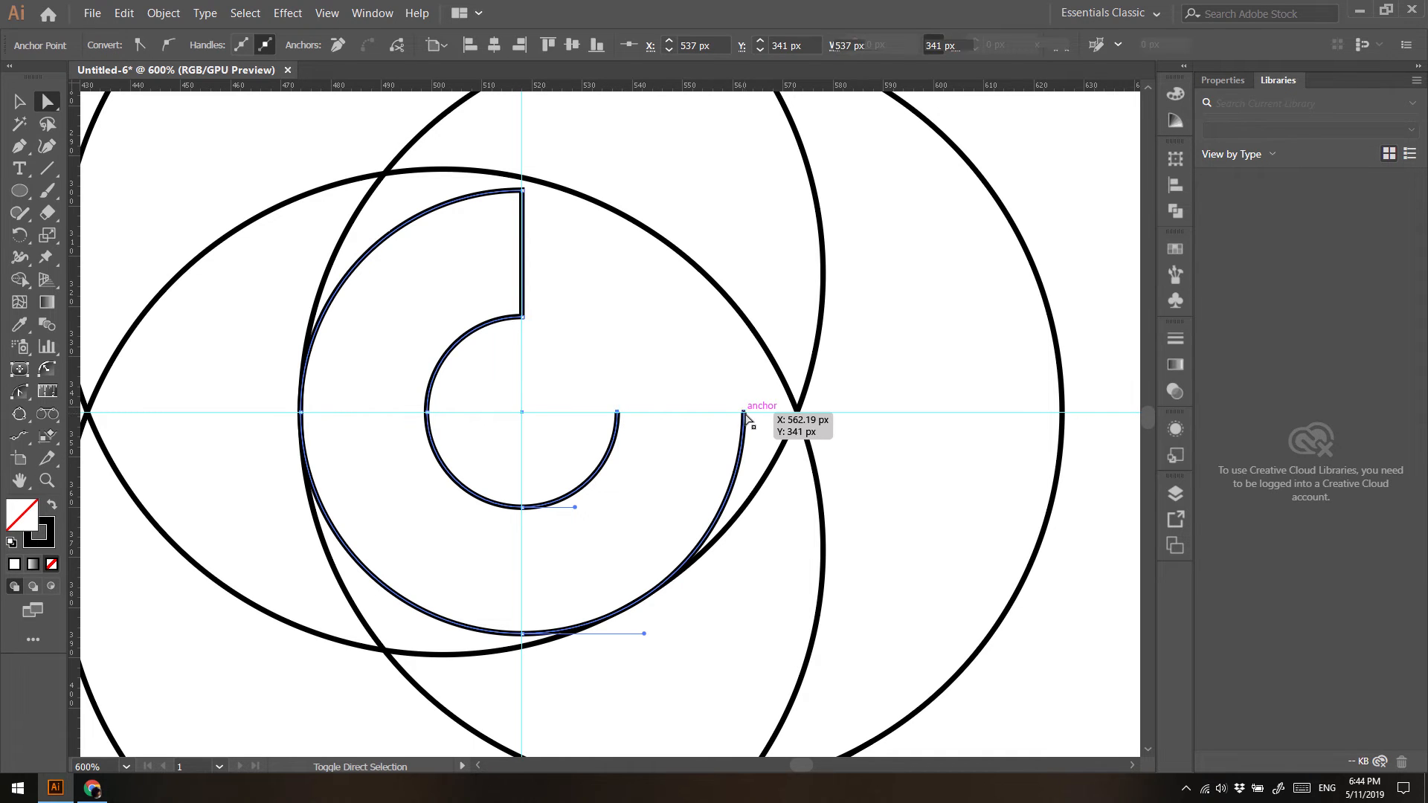
key(ctrl)
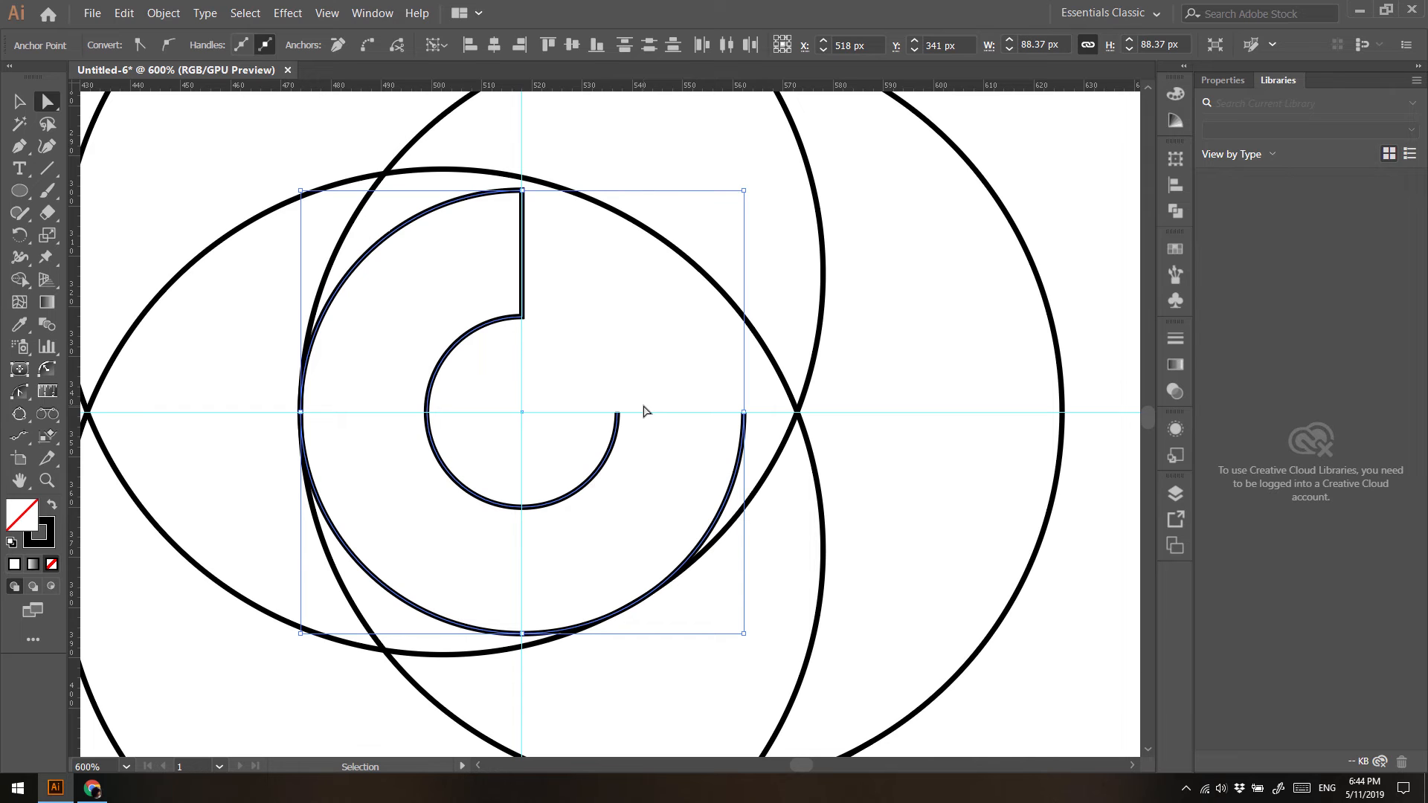
key(ctrl+j)
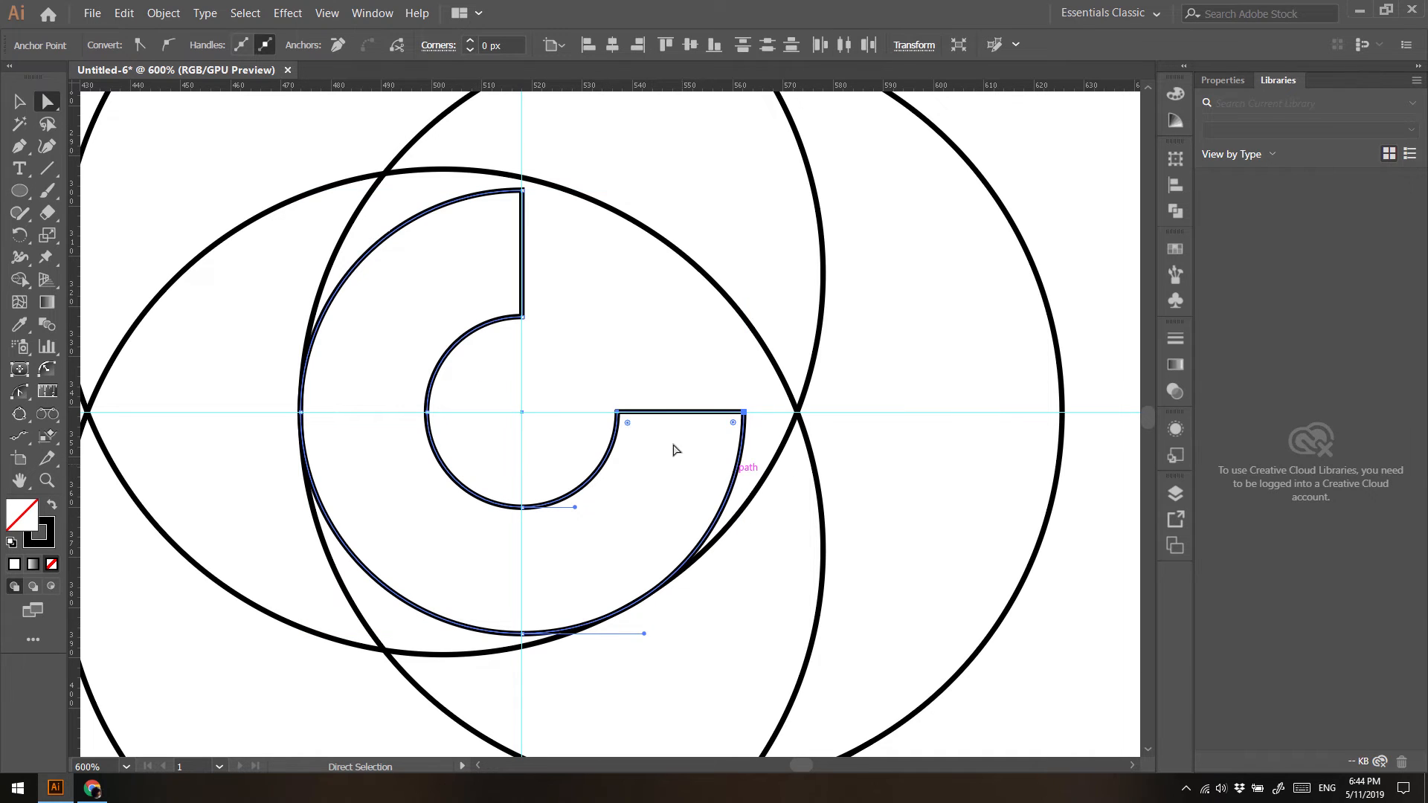
Rotate the closed C shape 45° clockwise so its opening faces right like the reference logo, and deselect it
click(19, 101)
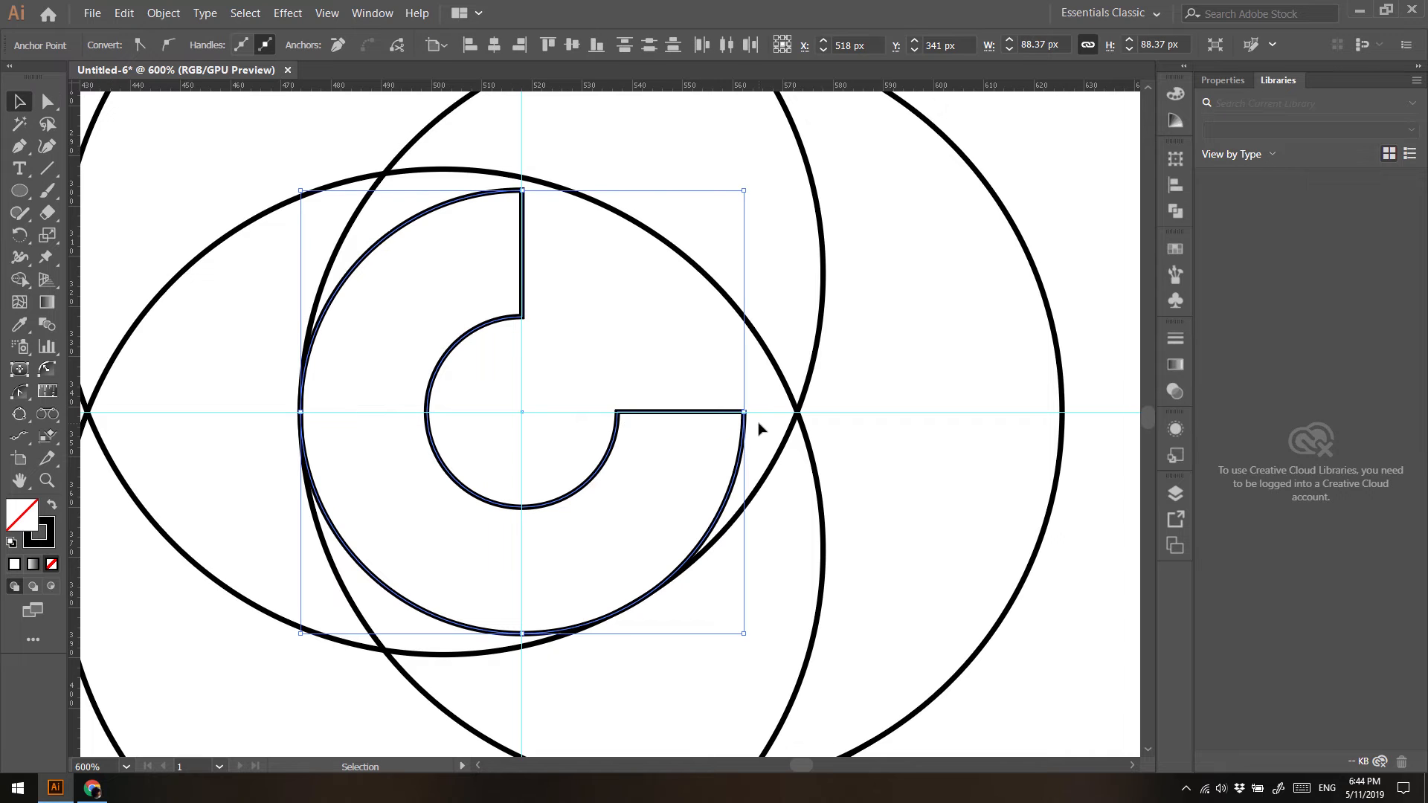
scroll(758, 429, down, 4)
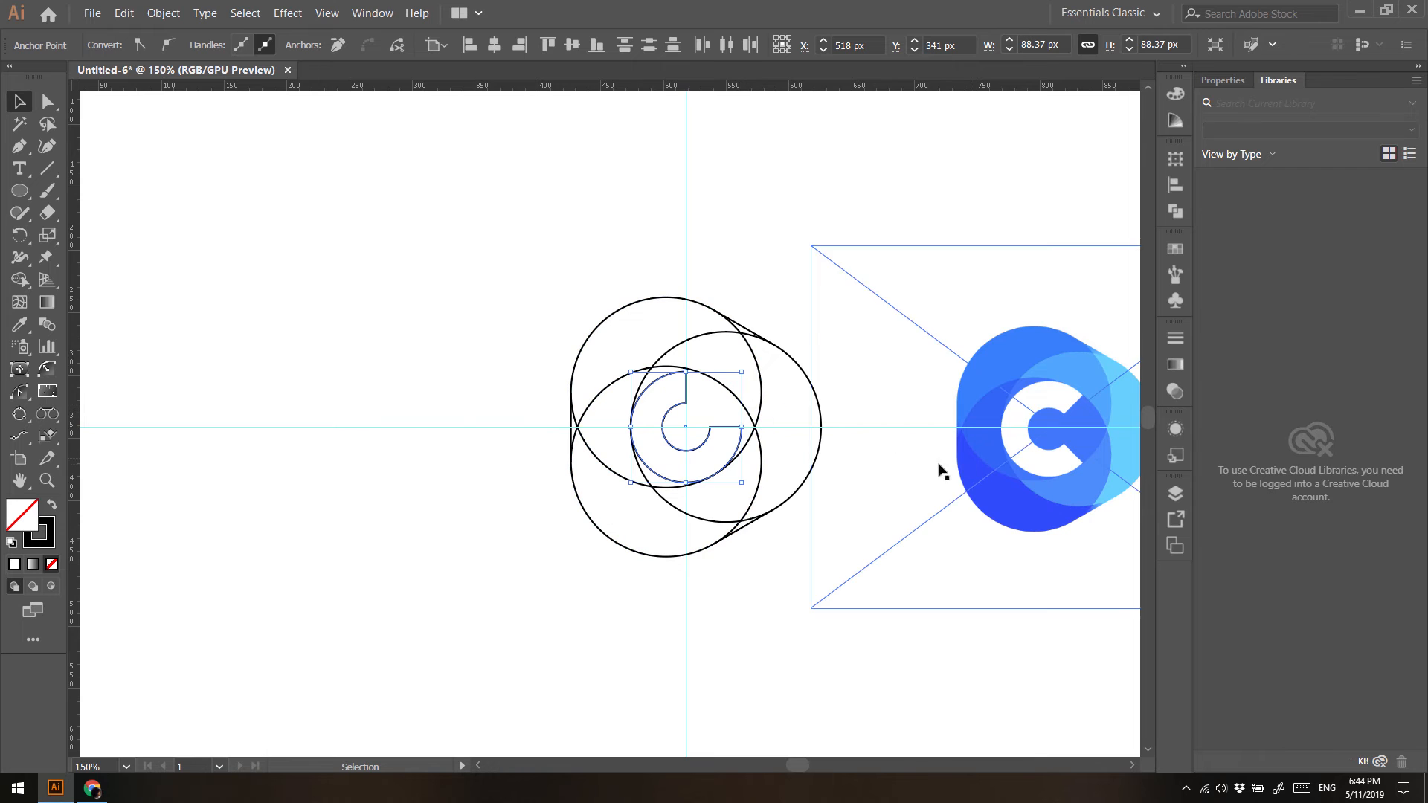
scroll(684, 428, up, 5)
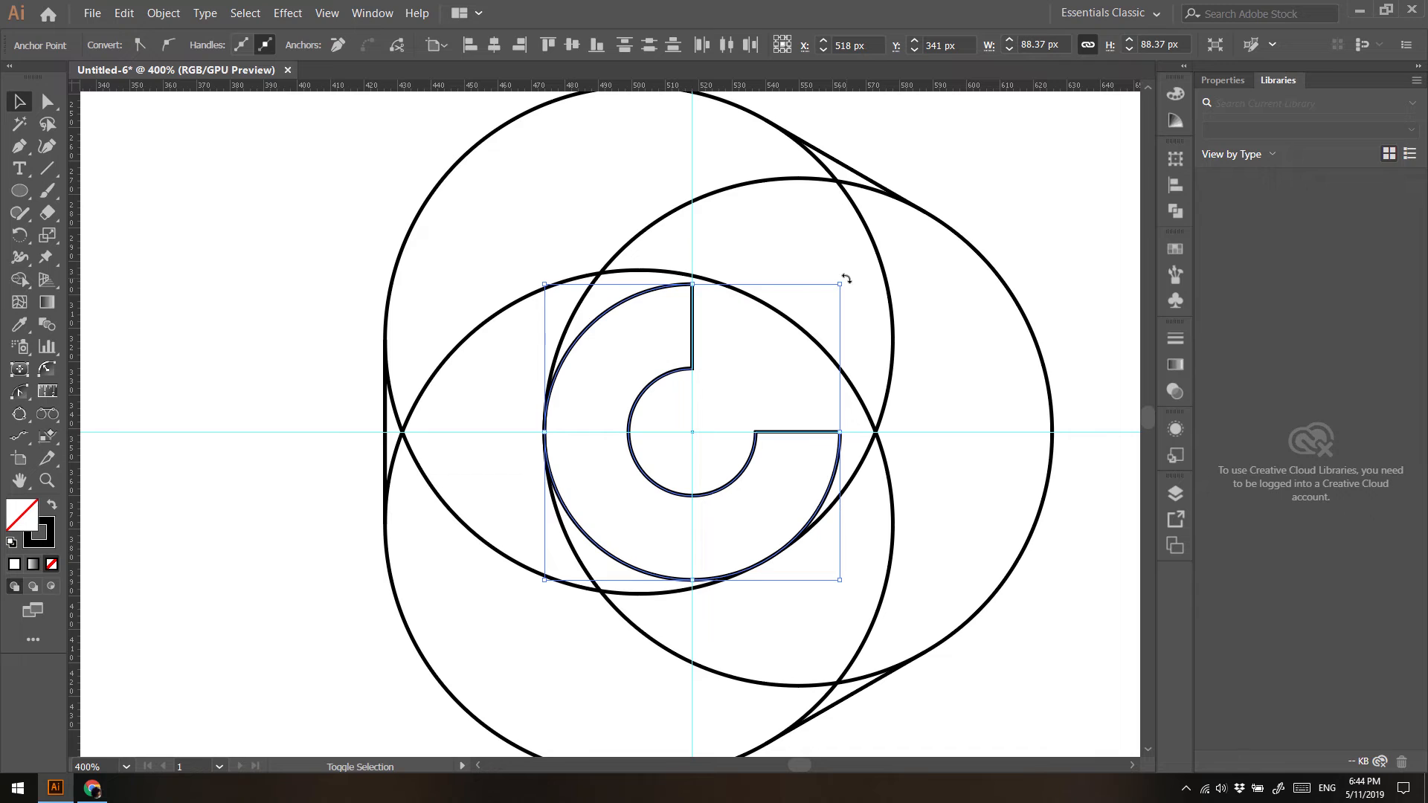
drag(846, 278, 846, 278)
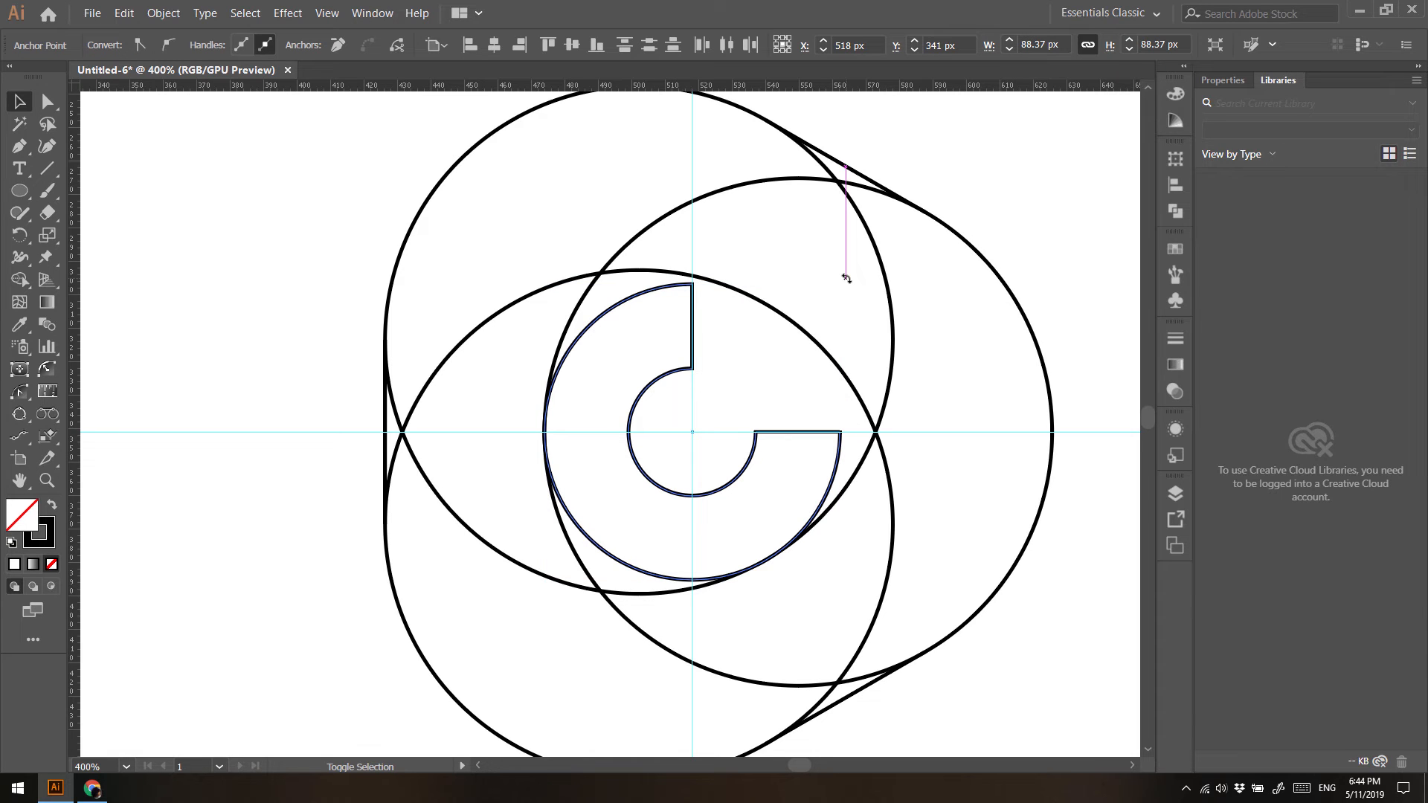
drag(846, 278, 867, 390)
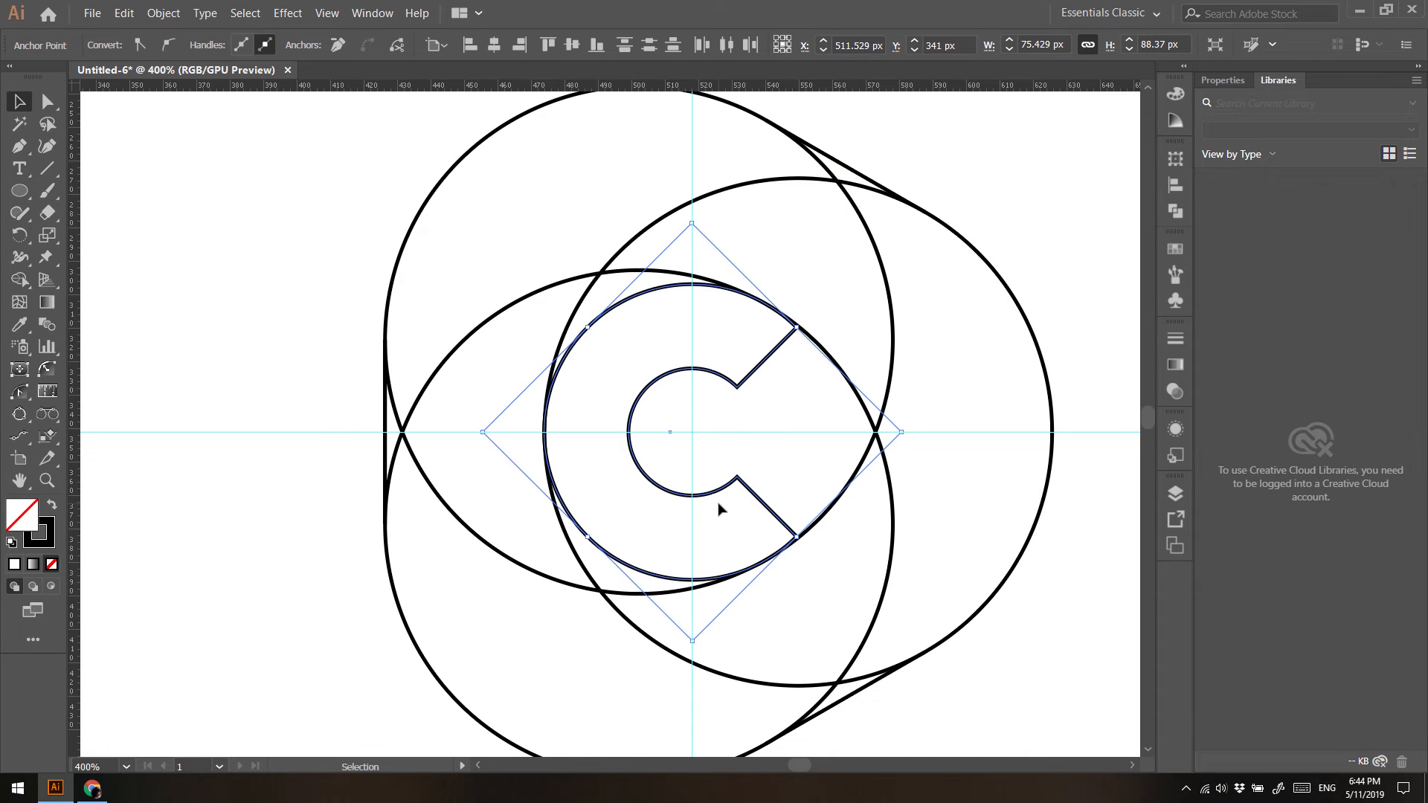
scroll(704, 483, down, 4)
scroll(704, 483, up, 2)
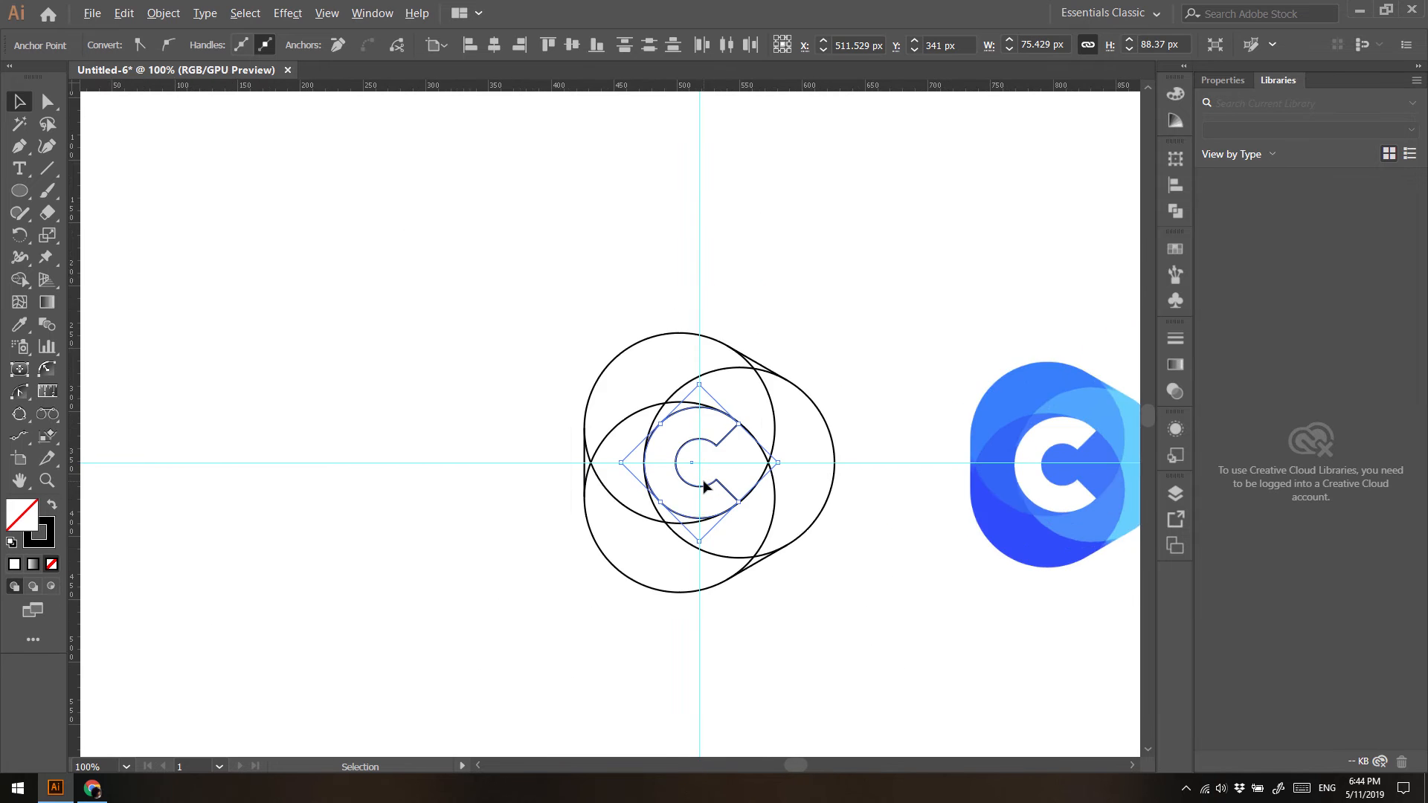
drag(851, 519, 602, 429)
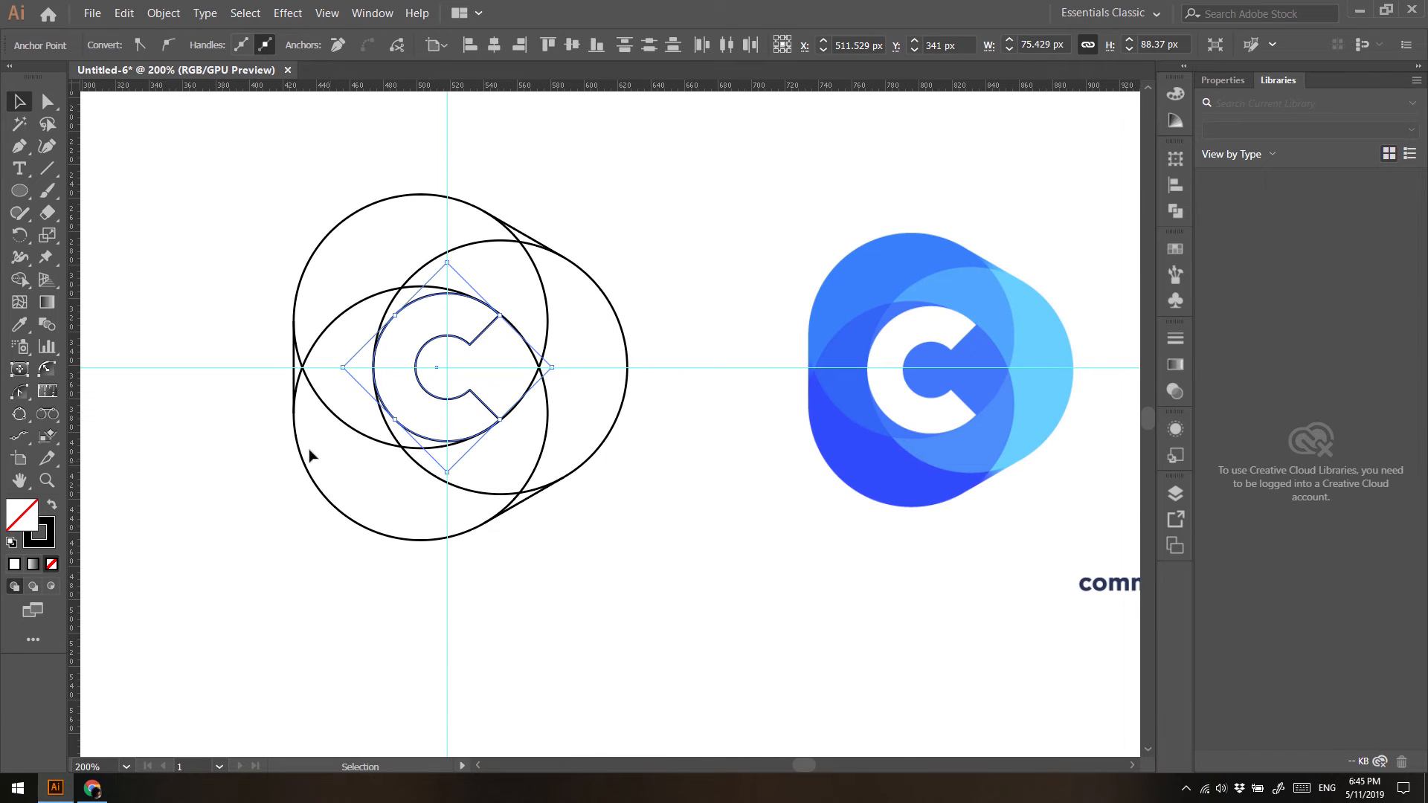
click(239, 441)
scroll(342, 417, left, 3)
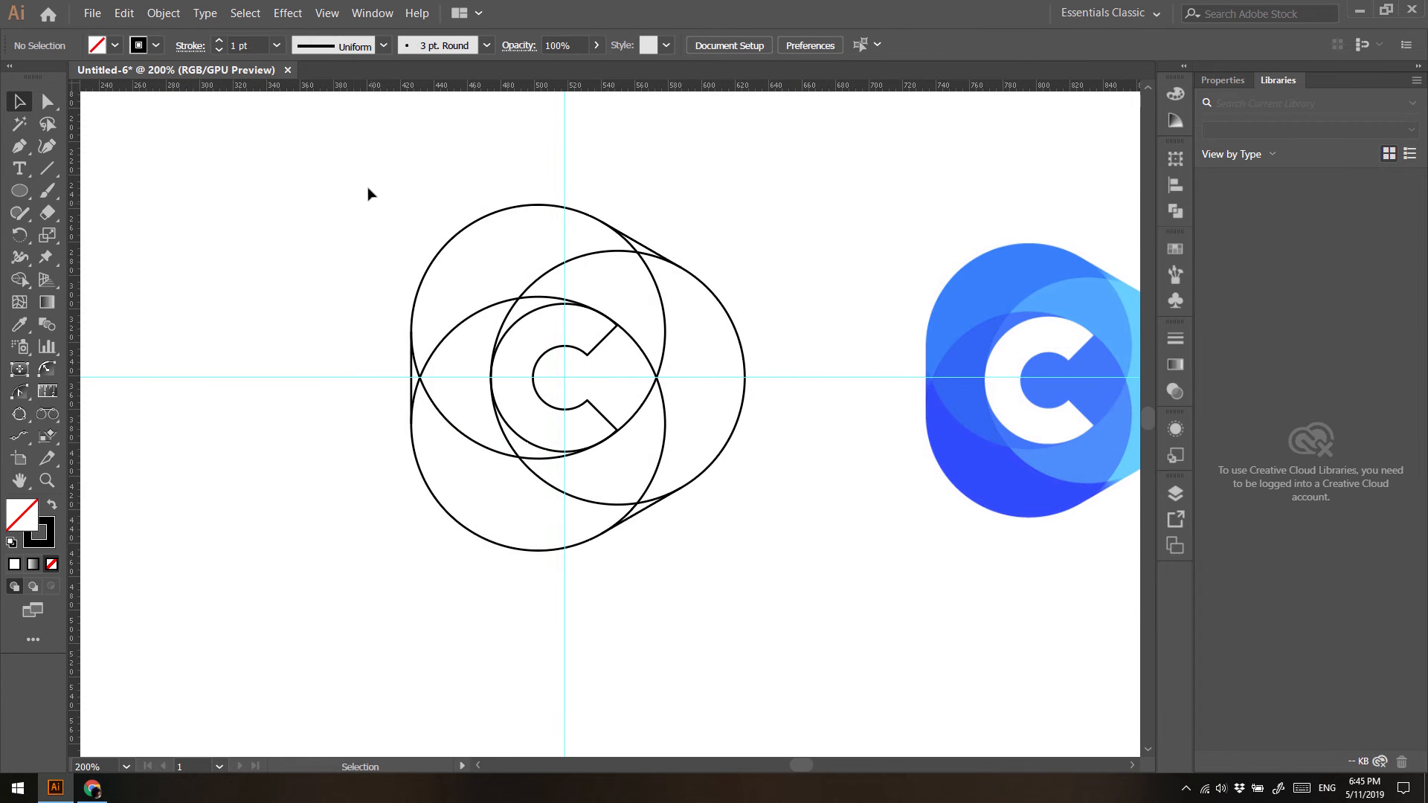
Select all the logo's construction paths without the reference image and activate the Shape Builder tool
drag(712, 542, 736, 575)
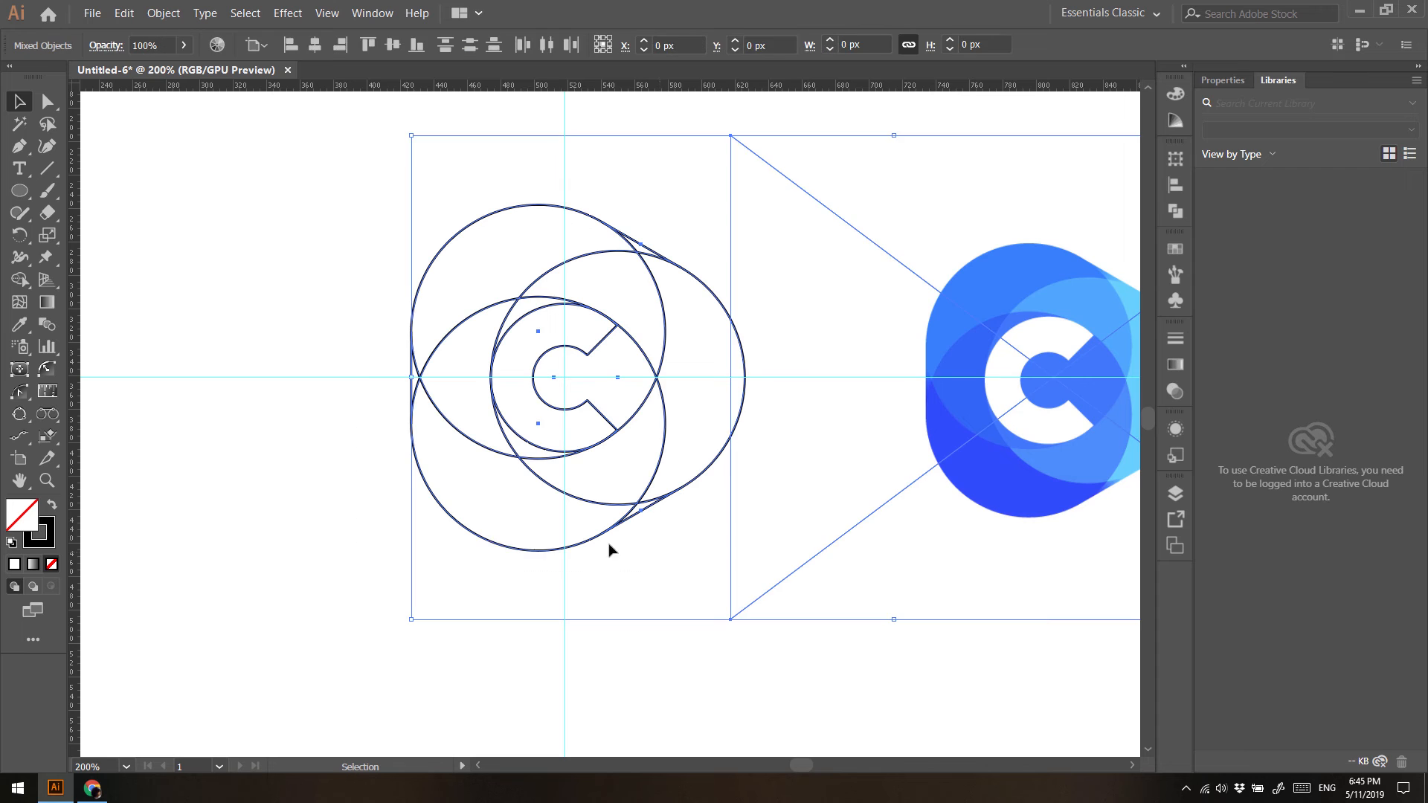
click(281, 541)
drag(368, 226, 703, 571)
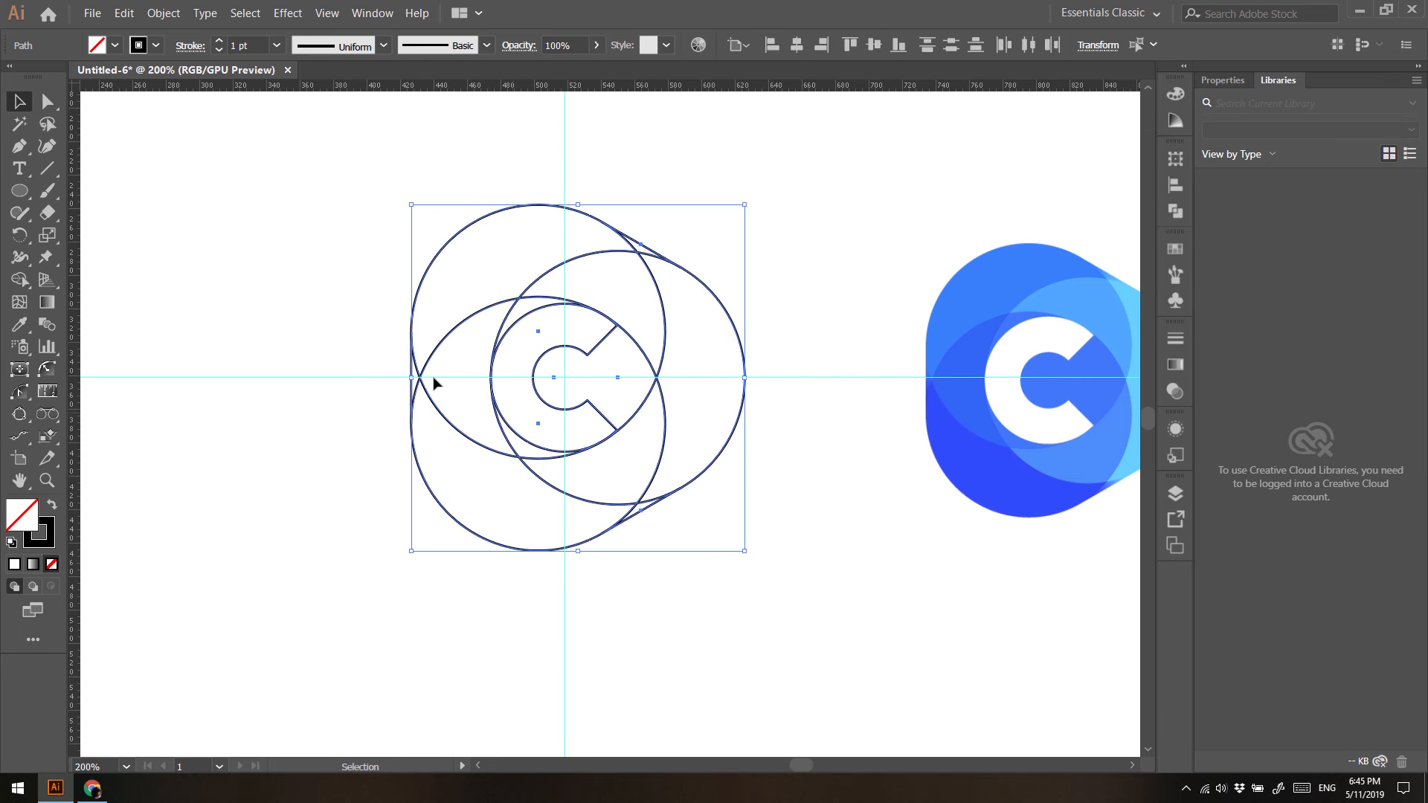
click(20, 282)
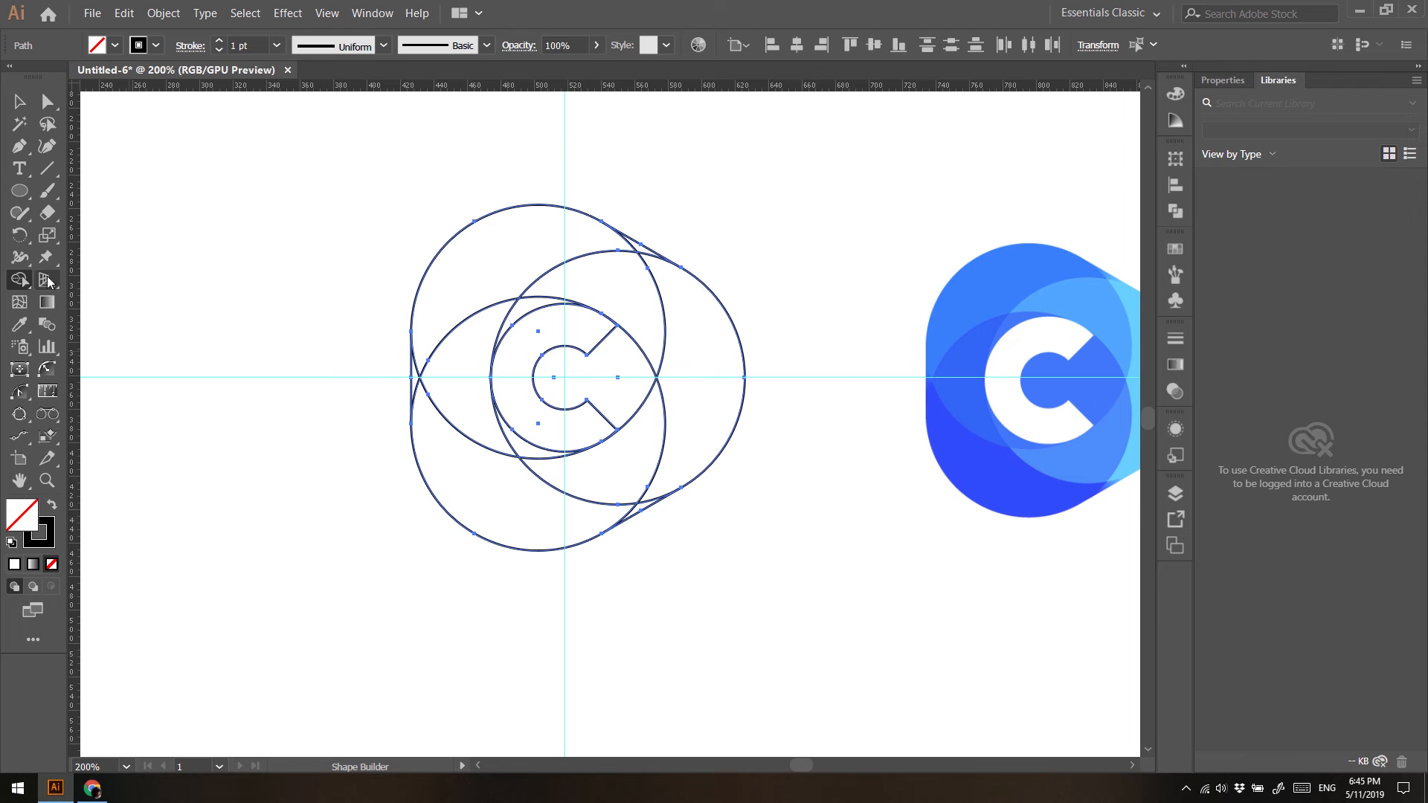
alt+scroll(565, 339, up, 2)
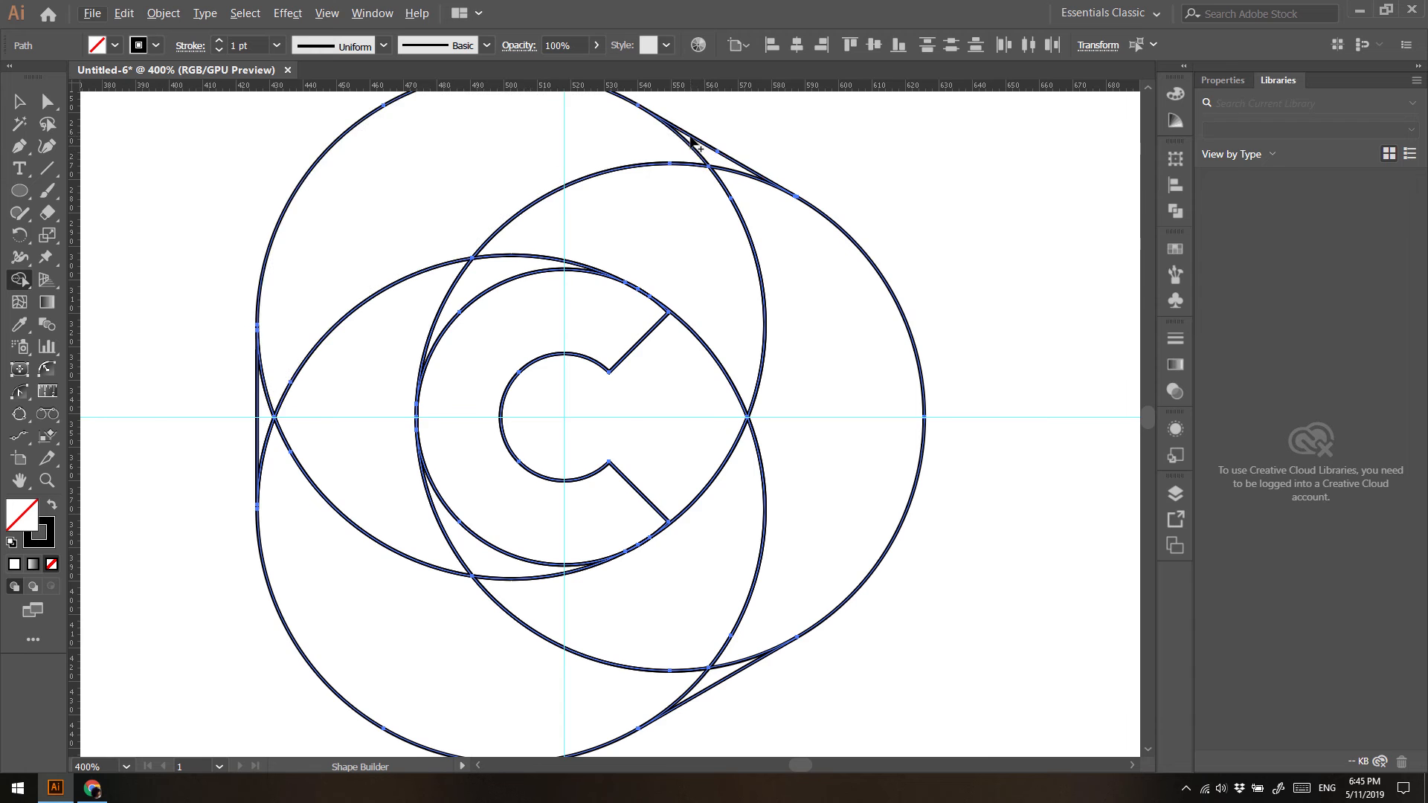
scroll(692, 137, up, 4)
scroll(694, 139, down, 3)
scroll(702, 155, up, 2)
scroll(702, 155, down, 2)
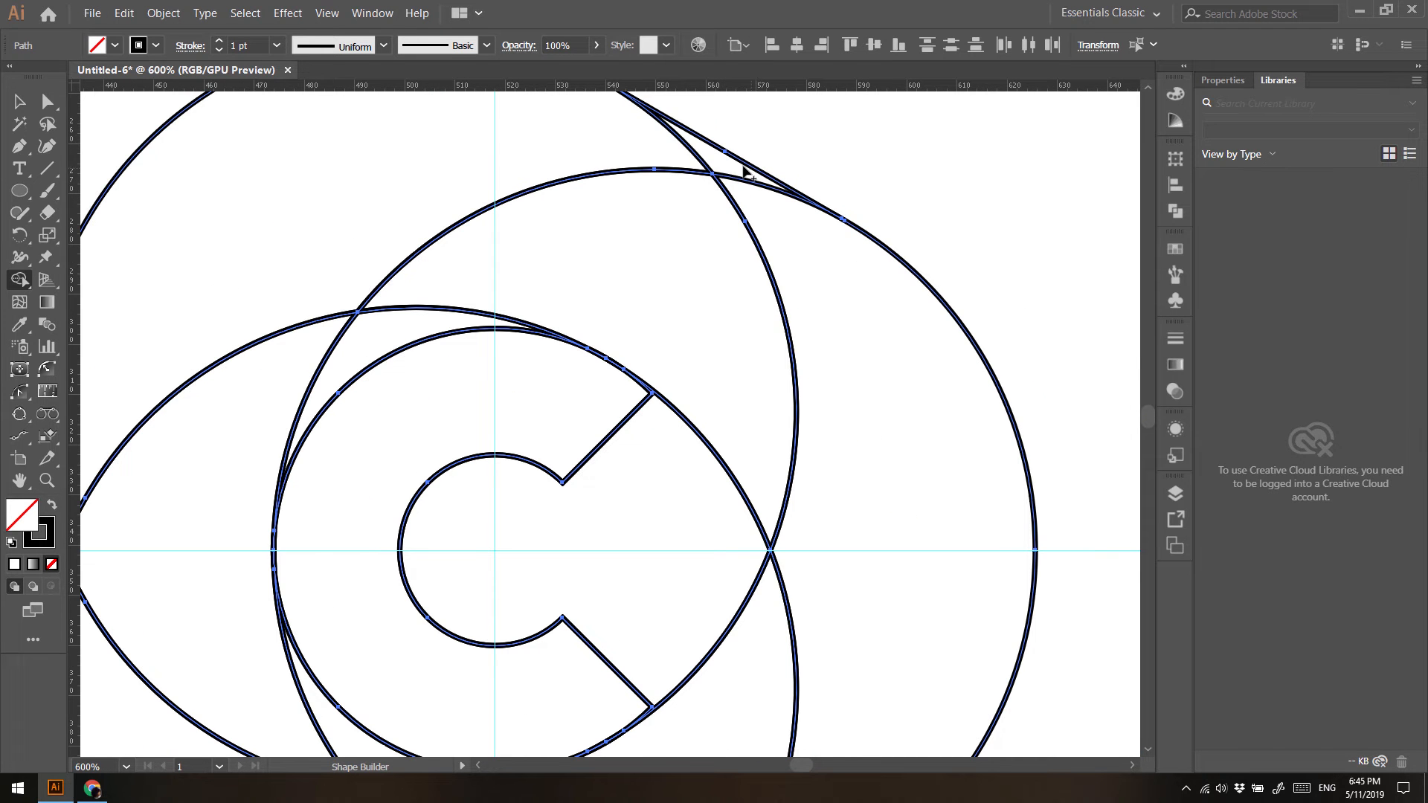
mouse_move(701, 265)
mouse_down()
mouse_move(650, 469)
mouse_move(631, 431)
mouse_up()
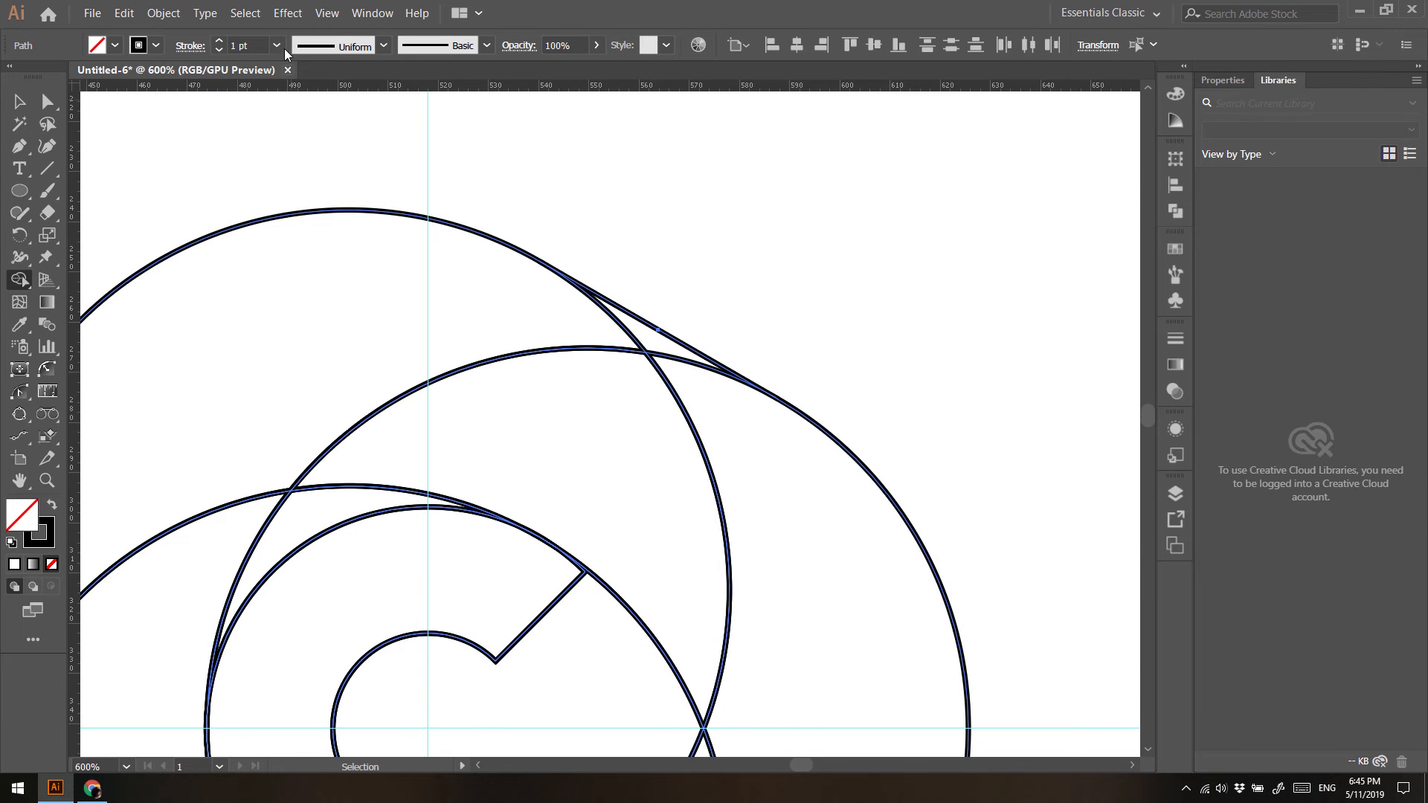
Switch the document display to Outline mode to show the bare paths
click(379, 14)
mouse_move(327, 14)
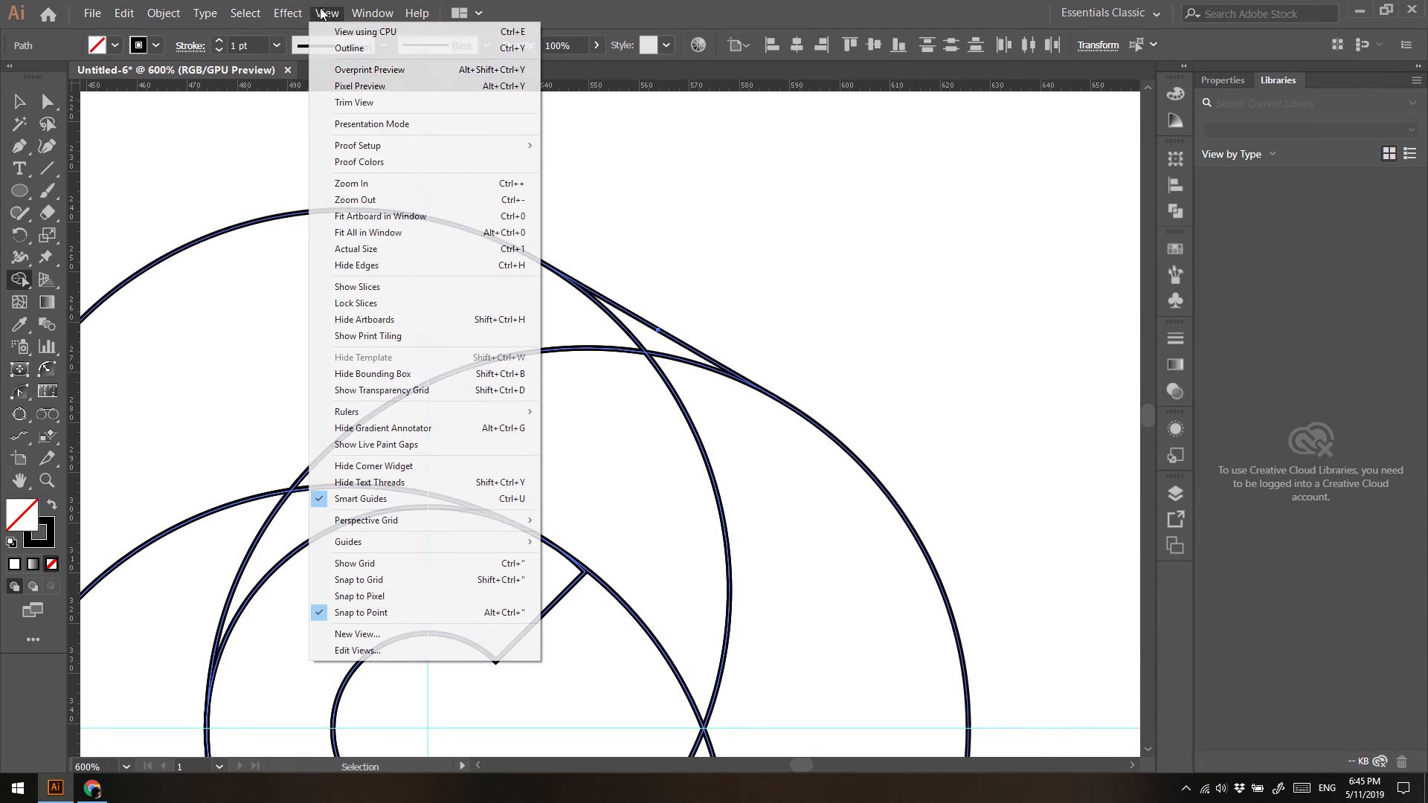
click(347, 49)
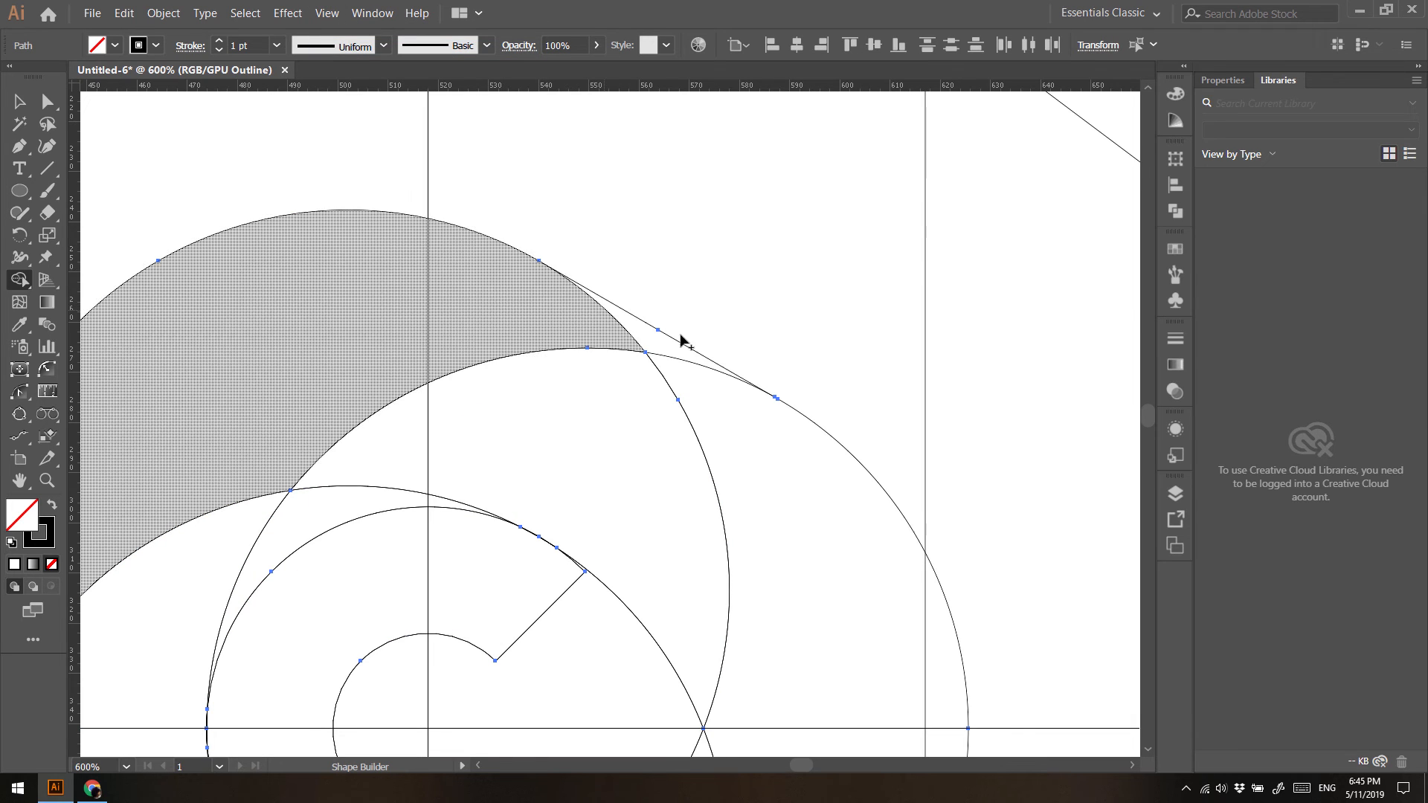
Move the upper tangent line's left end anchor onto the upper circle's path to close the tiny gap
scroll(467, 275, up, 12)
drag(915, 354, 671, 348)
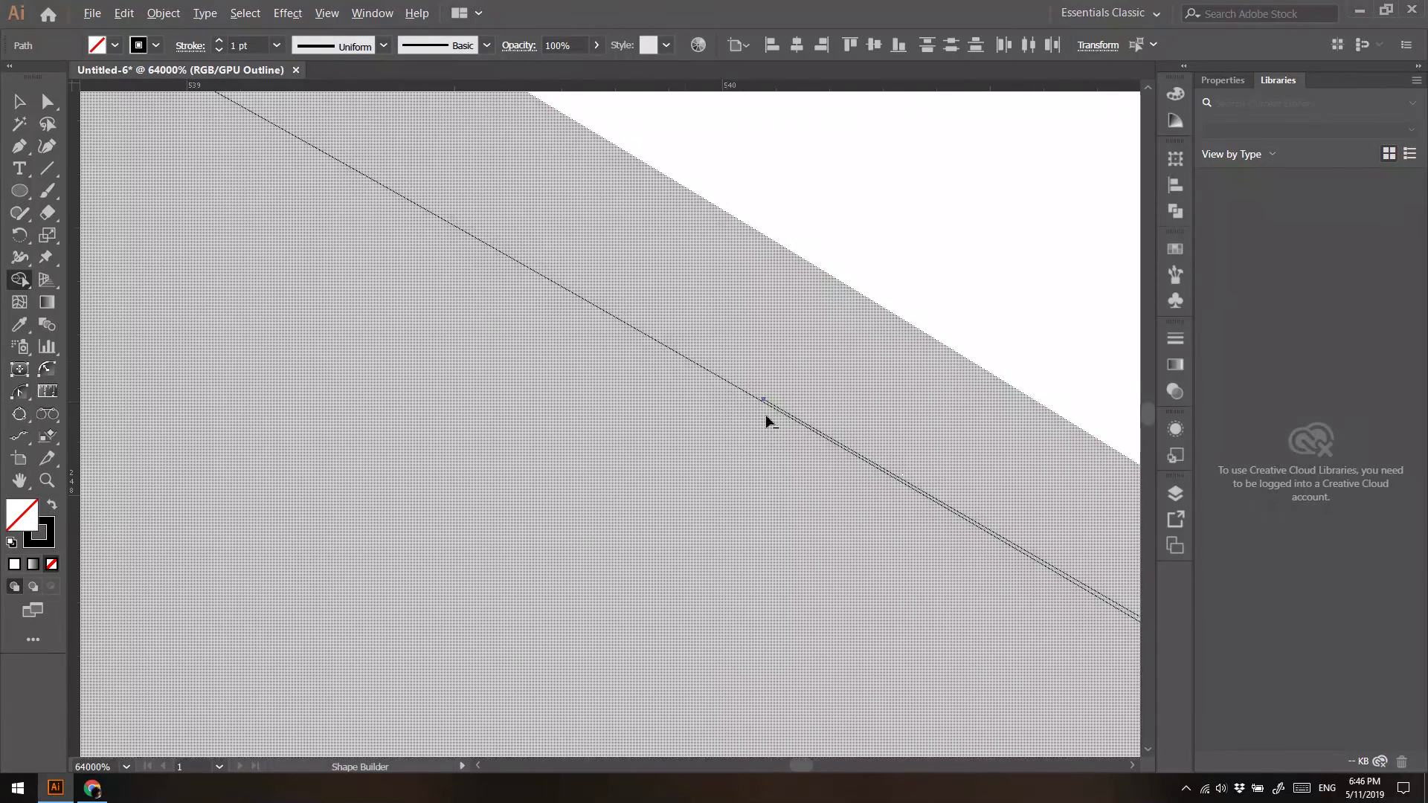
scroll(765, 408, up, 1)
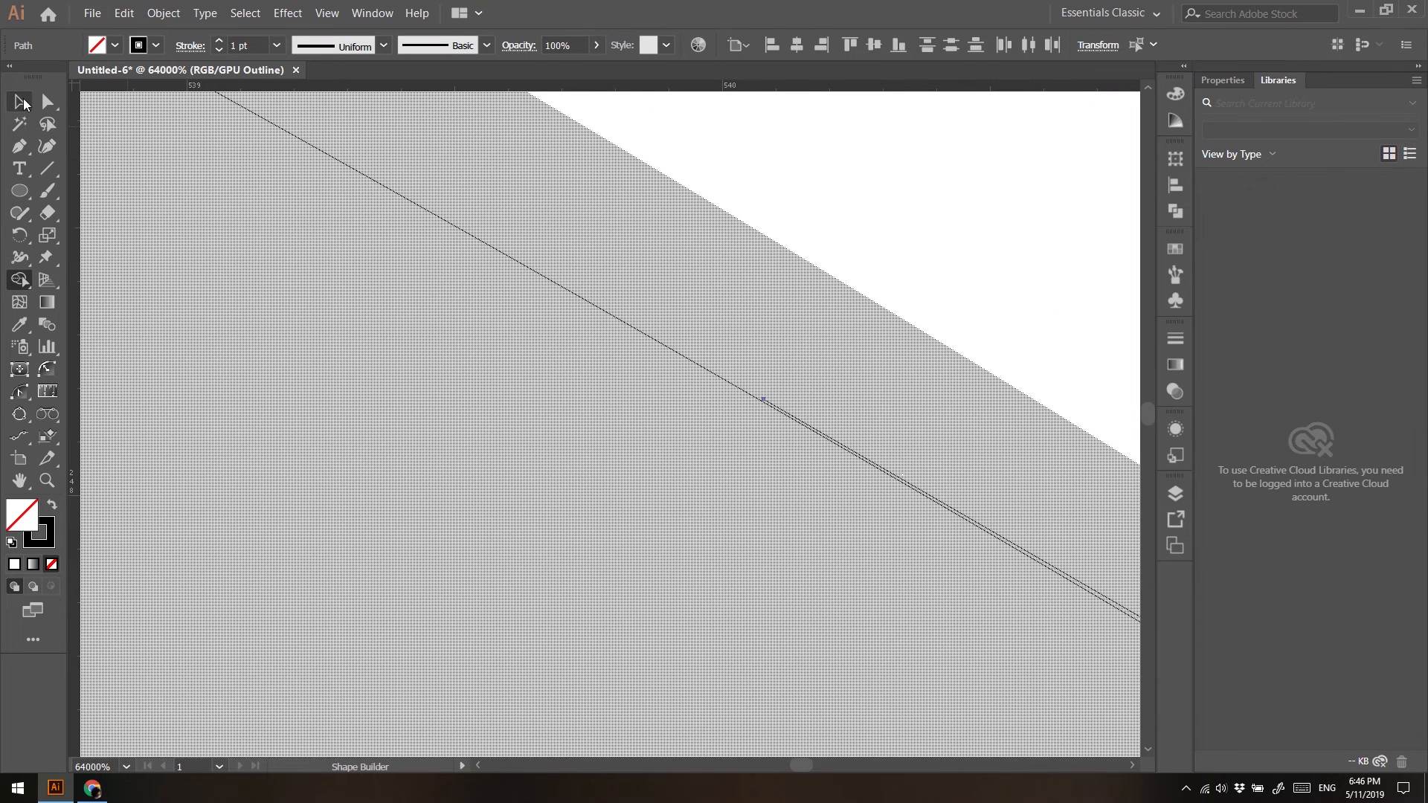
key(a)
drag(764, 404, 765, 401)
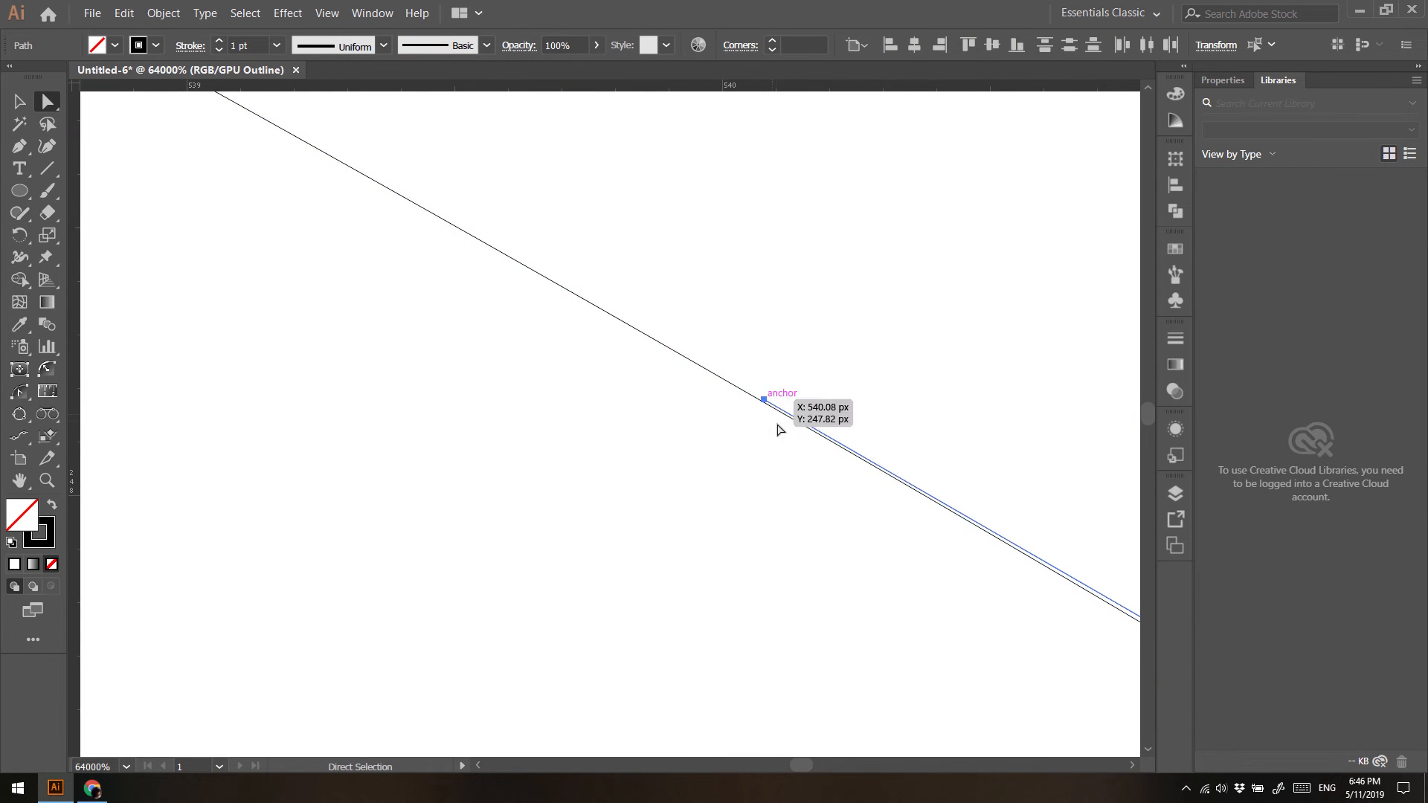
click(825, 341)
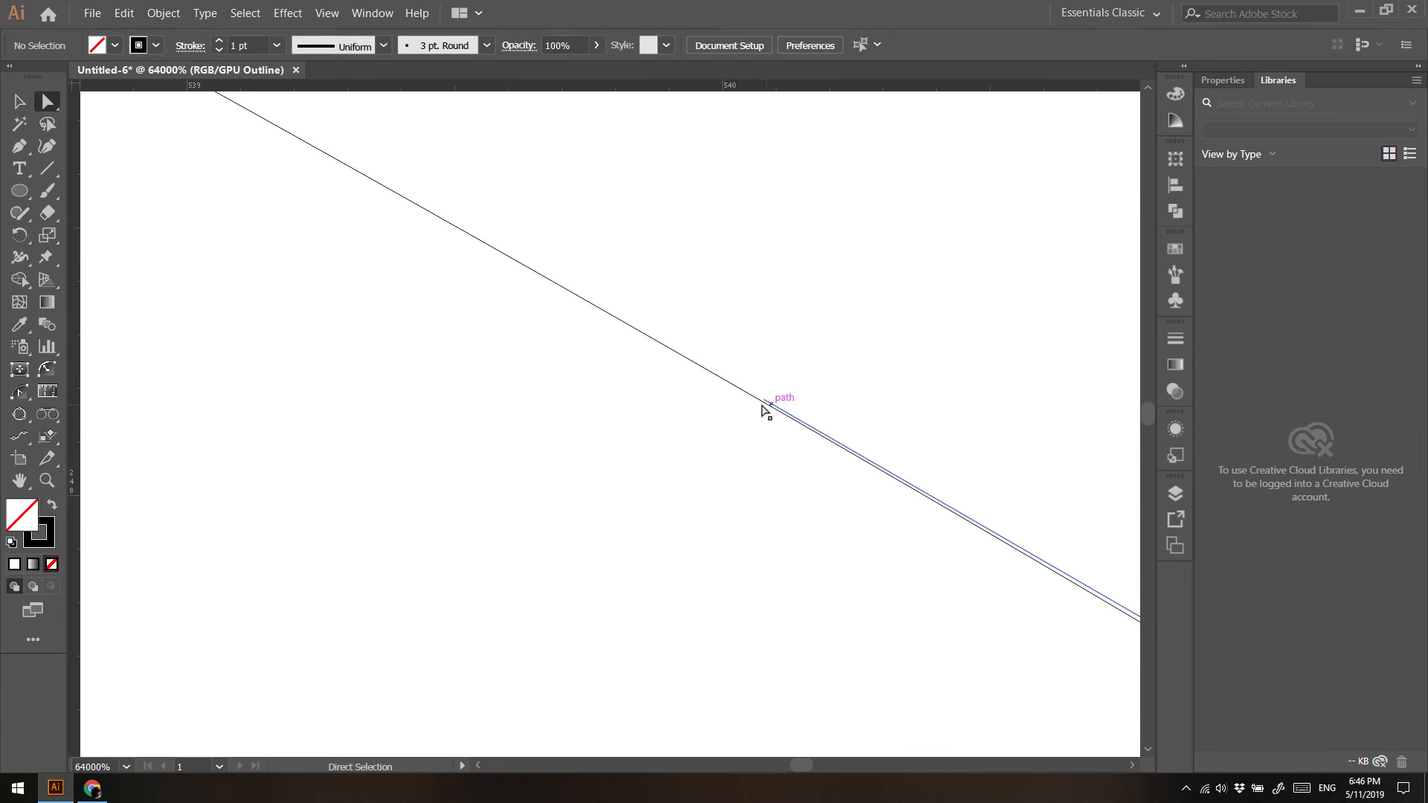
drag(768, 401, 757, 401)
Move the lower tangent line's right end anchor onto the right circle's path
scroll(848, 494, down, 15)
key(space)
drag(853, 646, 715, 82)
scroll(852, 458, up, 8)
scroll(952, 517, up, 3)
key(space)
drag(1012, 391, 160, 707)
drag(716, 364, 616, 459)
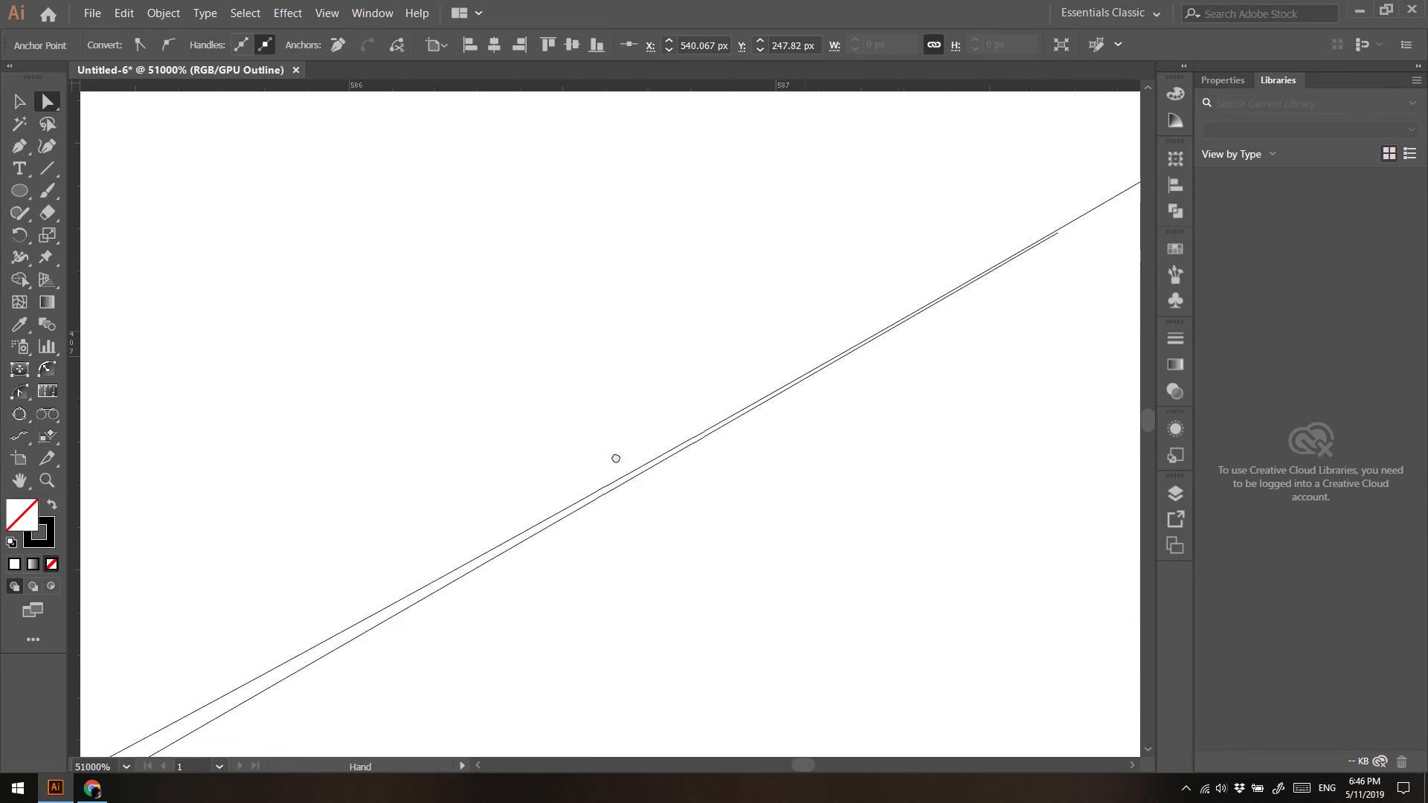
scroll(666, 462, up, 1)
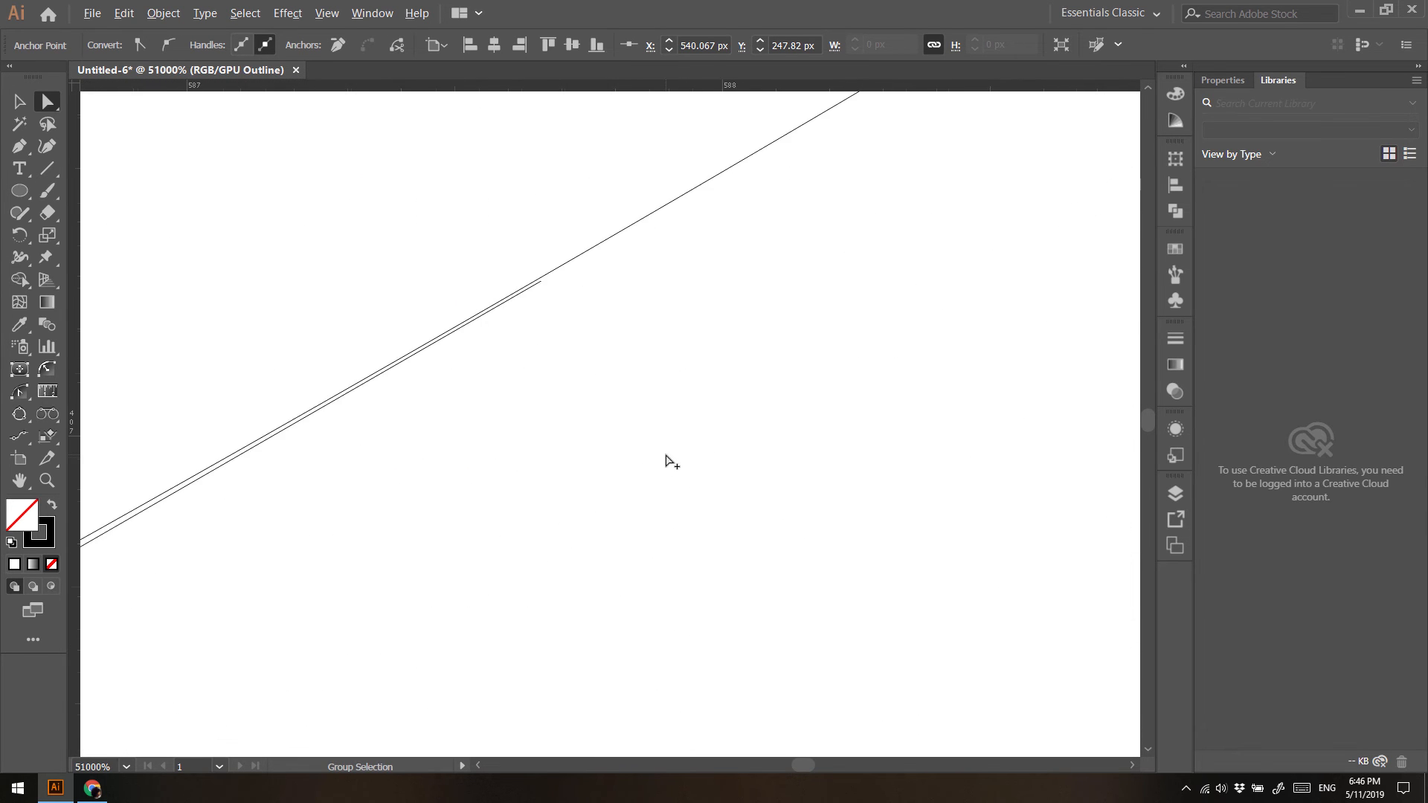
click(540, 280)
drag(540, 280, 541, 279)
Examine at high magnification how the lower tangent line meets the circles along its length
key(space)
mouse_move(340, 505)
mouse_down()
mouse_move(1001, 271)
mouse_move(1049, 275)
mouse_up()
drag(632, 380, 959, 134)
mouse_move(394, 580)
mouse_down()
mouse_move(911, 207)
mouse_move(967, 205)
mouse_up()
mouse_move(461, 463)
mouse_down()
mouse_move(896, 206)
mouse_move(922, 203)
mouse_up()
drag(422, 534, 932, 299)
scroll(581, 461, down, 6)
scroll(581, 467, down, 4)
key(space)
drag(409, 595, 914, 227)
drag(278, 592, 579, 508)
scroll(525, 489, up, 10)
scroll(873, 661, down, 17)
key(space)
drag(430, 319, 299, 346)
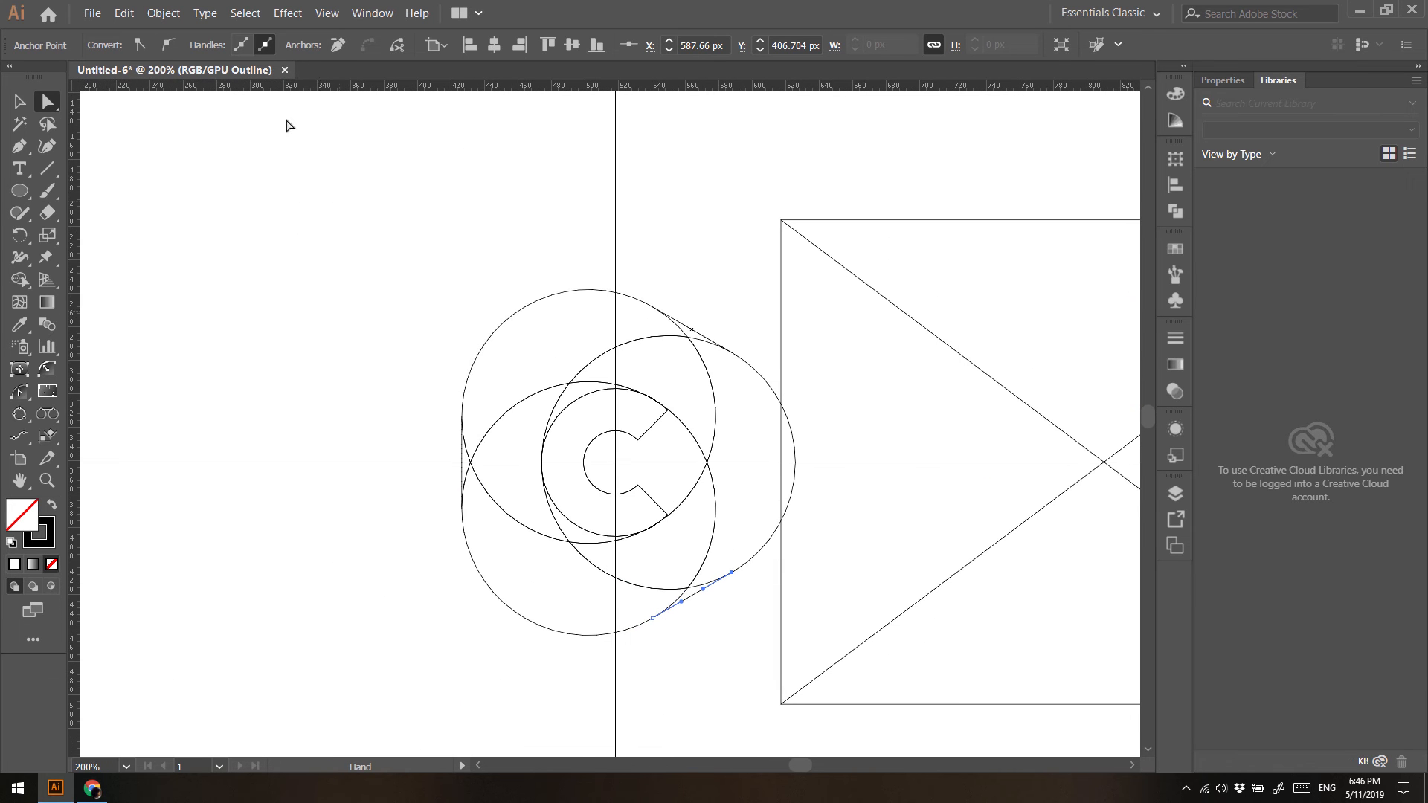
Return the document display from Outline to Preview mode
click(327, 14)
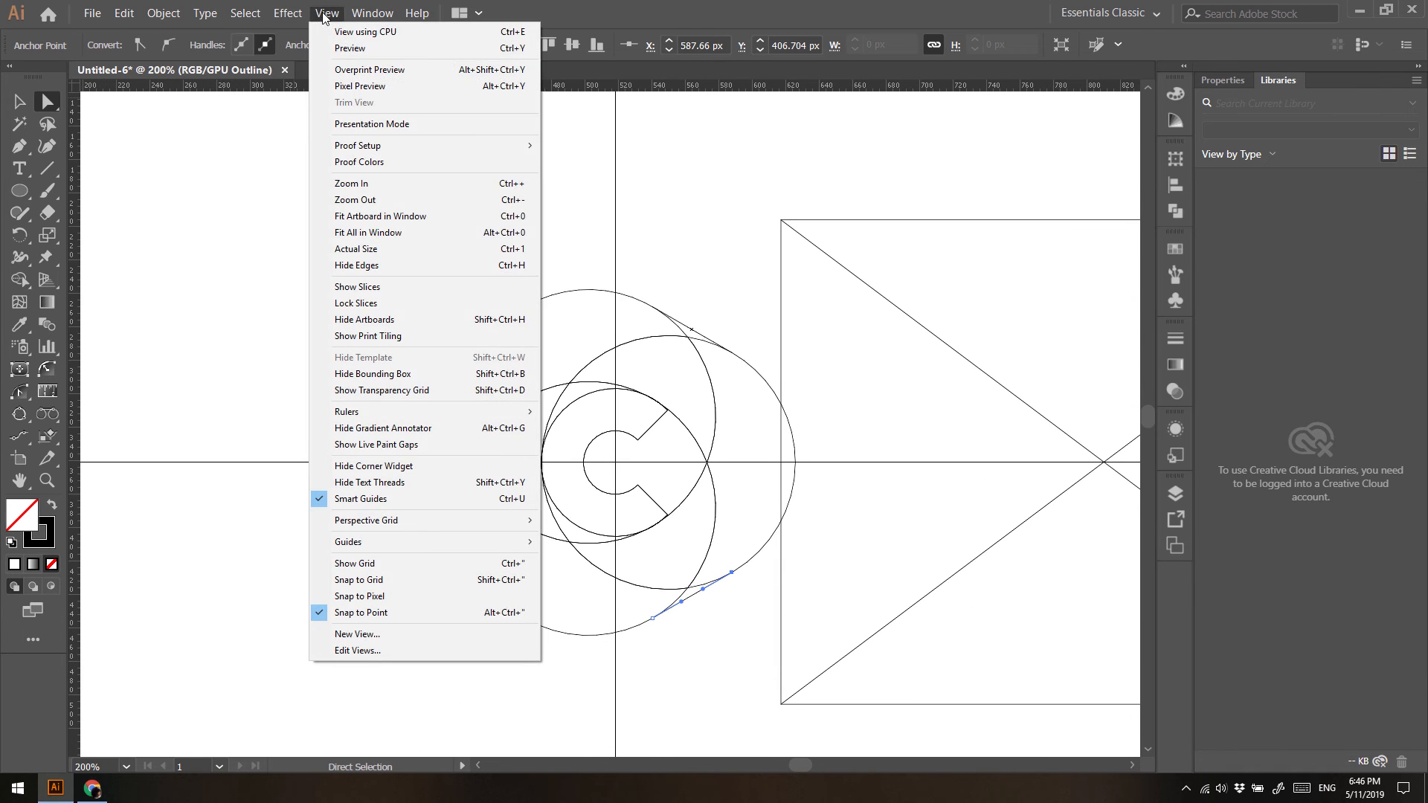
click(339, 52)
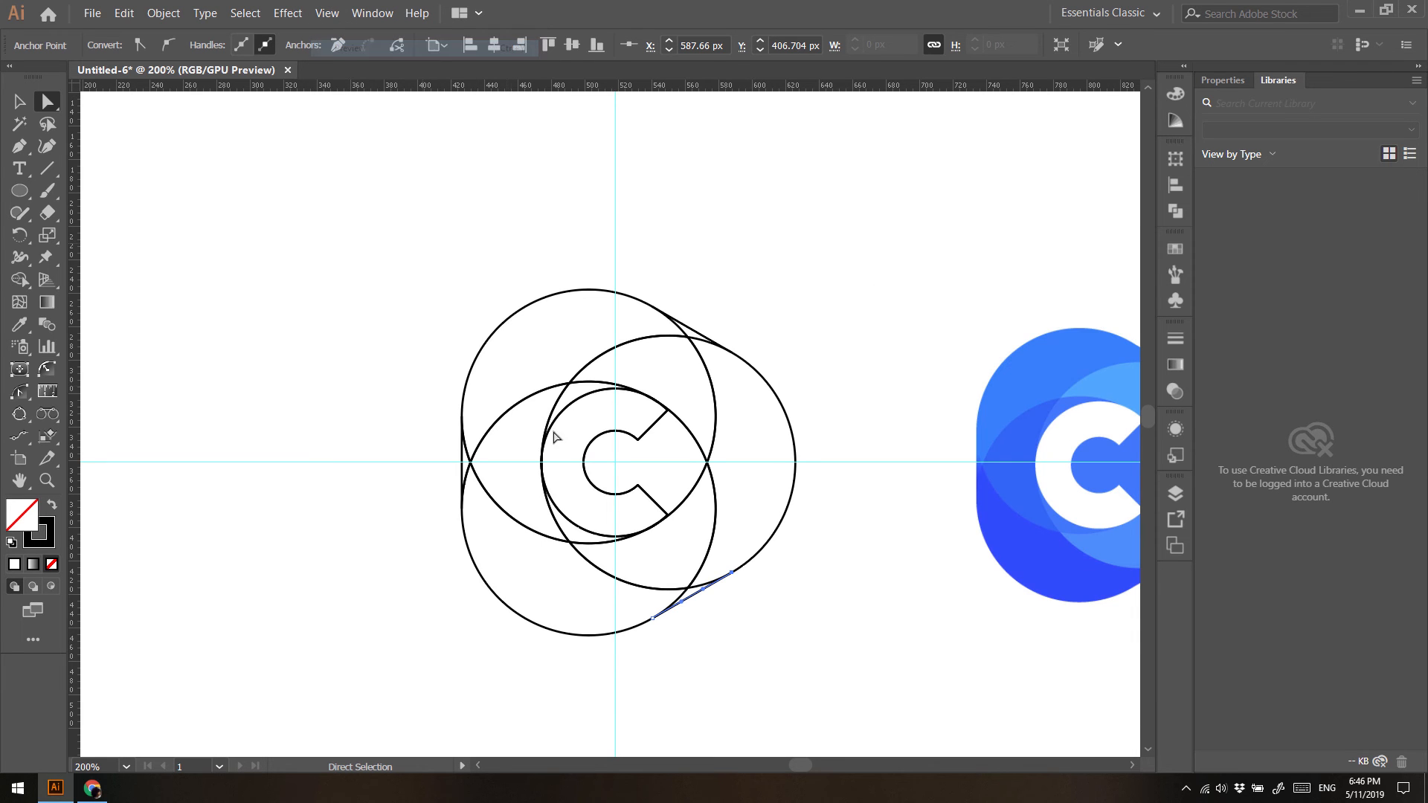
scroll(626, 474, up, 2)
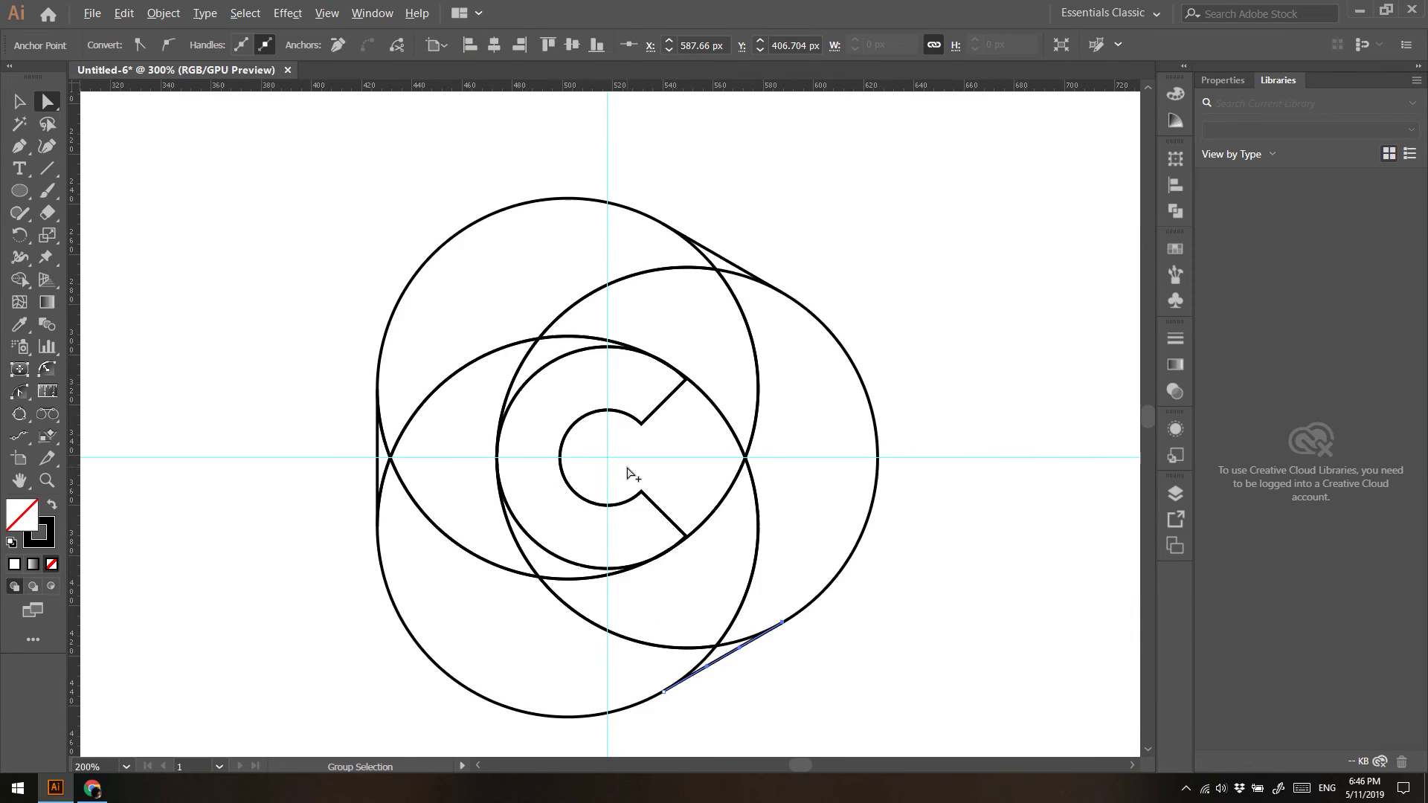
Select all the circles, tangent lines and the C, form the logo's enclosed regions with the Shape Builder, and clear the selection
click(19, 101)
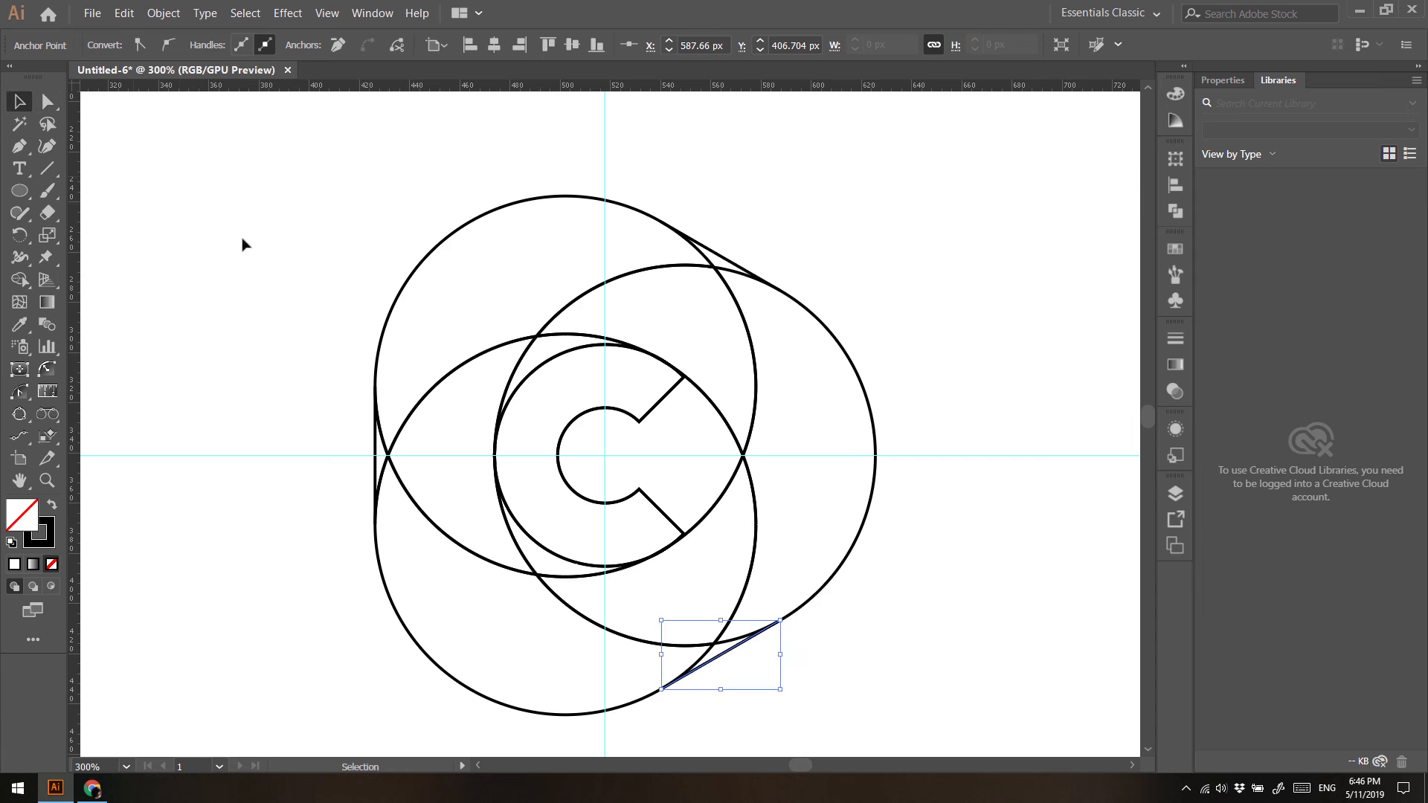
drag(351, 248, 792, 728)
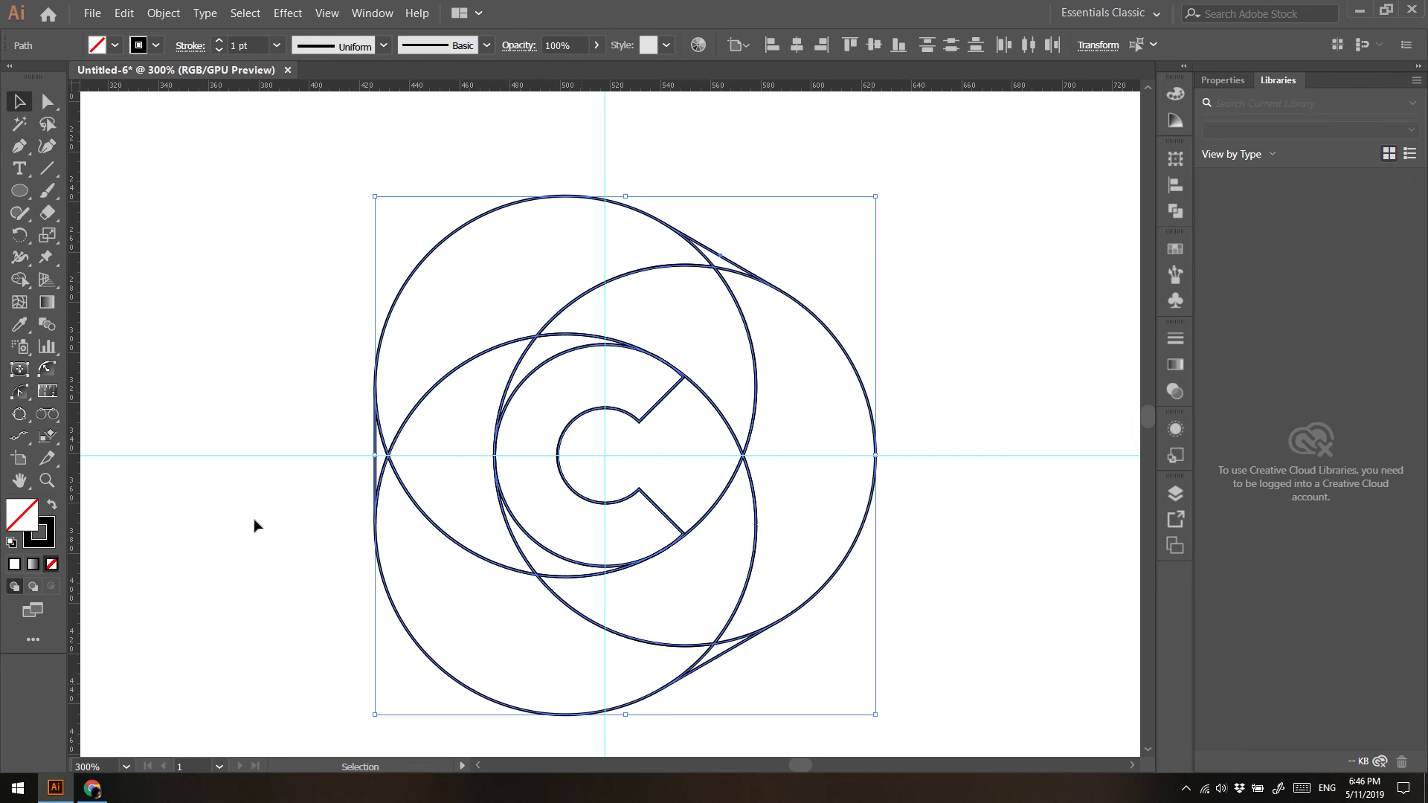
click(18, 283)
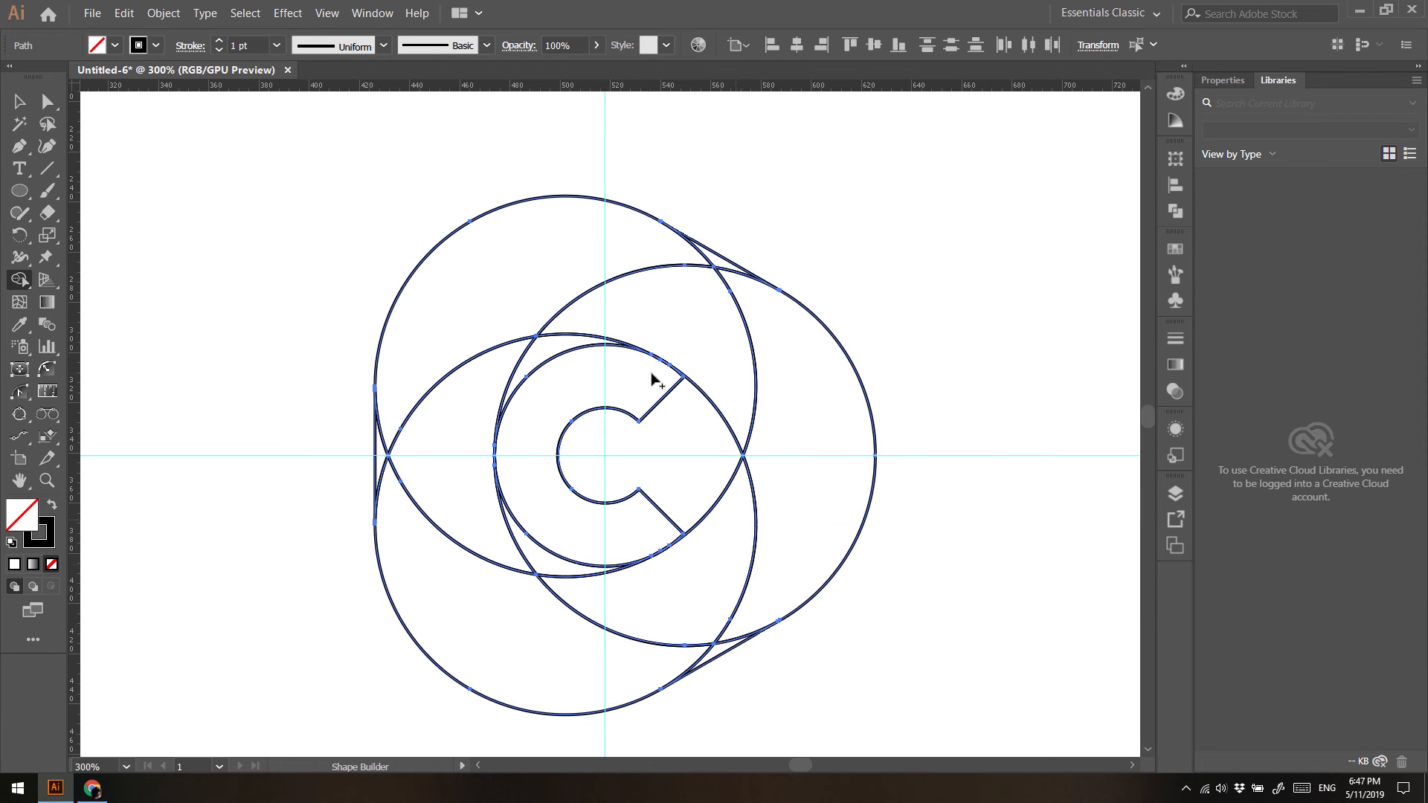
key(ctrl+minus)
key(ctrl+minus)
key(ctrl+minus)
key(ctrl+minus)
key(ctrl+minus)
key(ctrl+plus)
key(ctrl+plus)
key(ctrl+plus)
key(ctrl+plus)
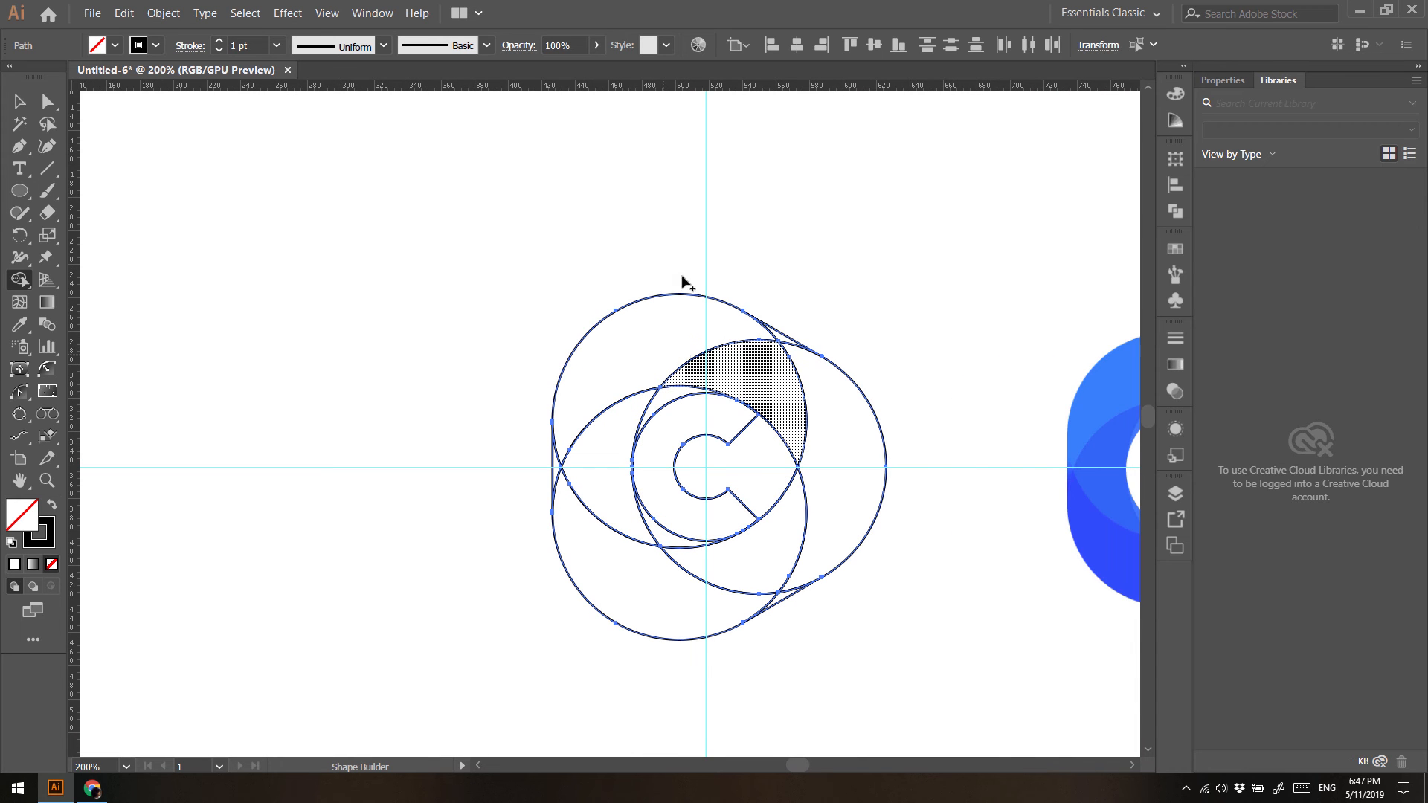
drag(373, 334, 261, 262)
key(v)
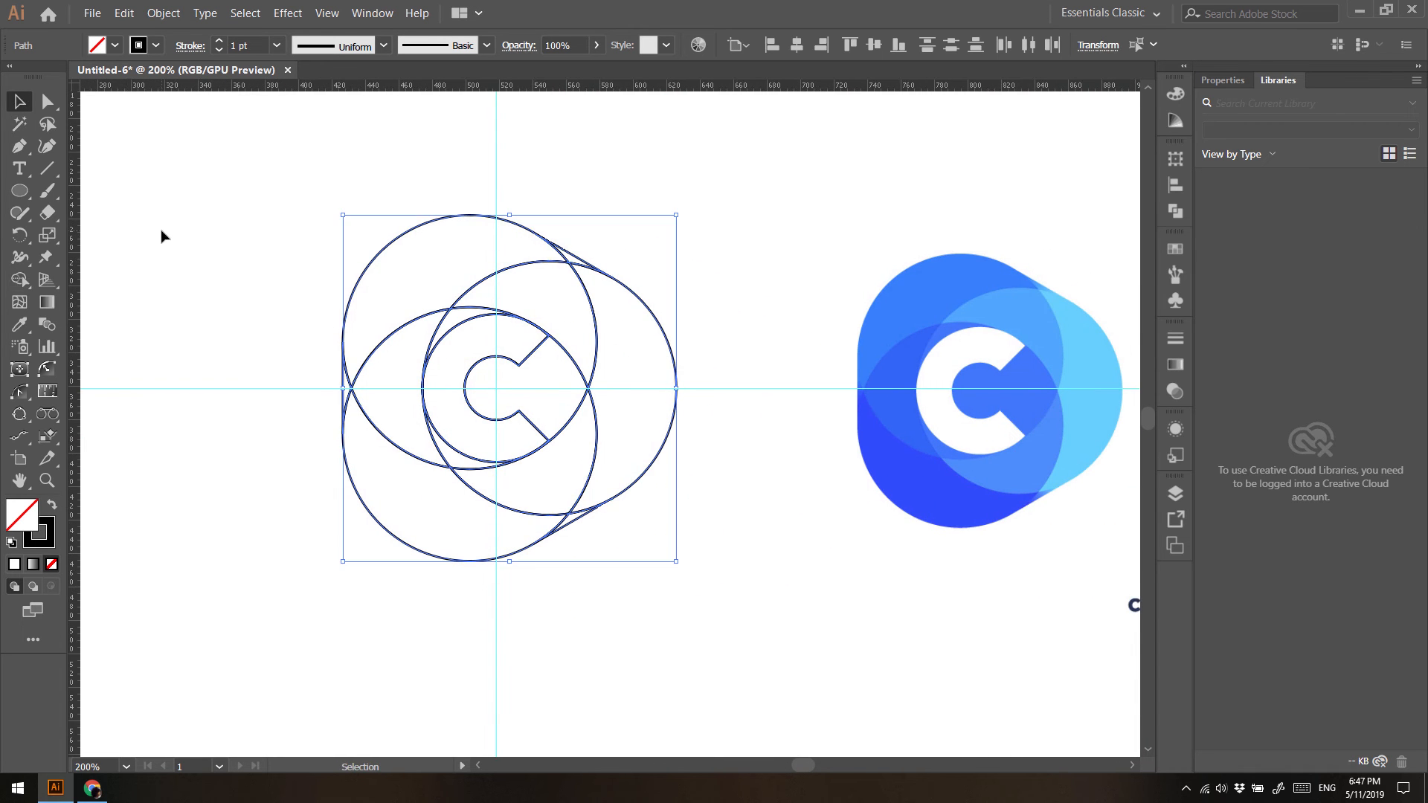
click(159, 233)
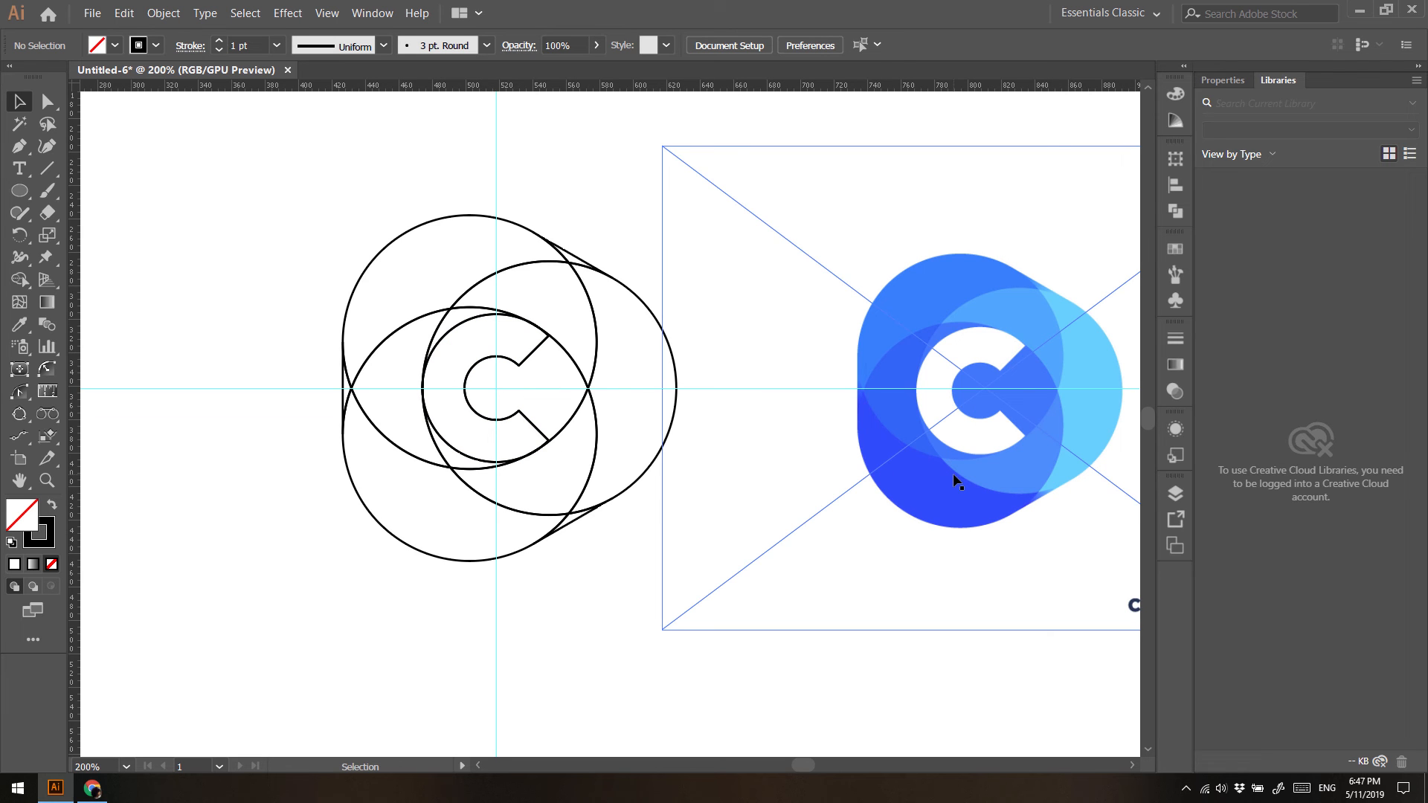
Fill the logo's three outer regions with the medium blue, light blue and dark blue sampled from the reference logo
click(20, 325)
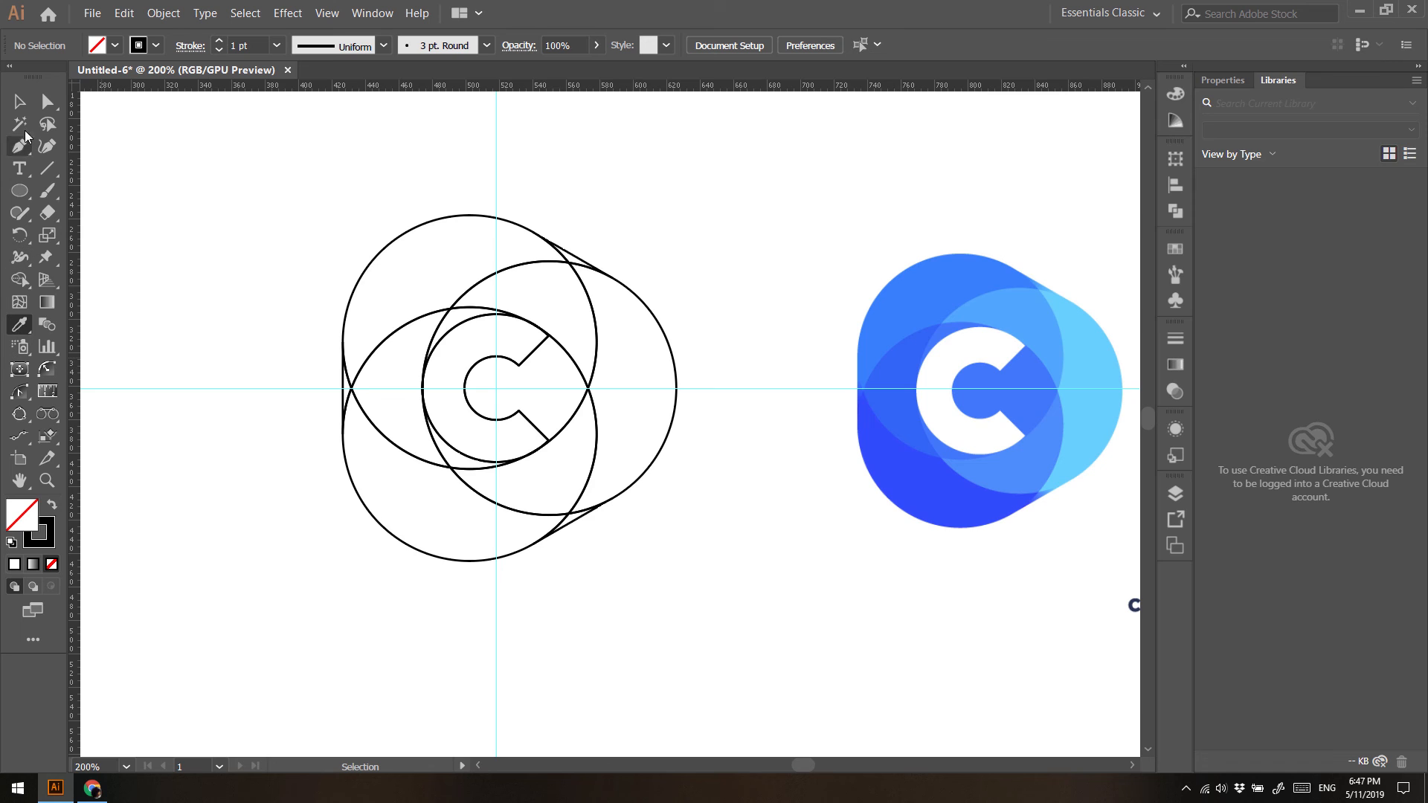
ctrl+click(402, 237)
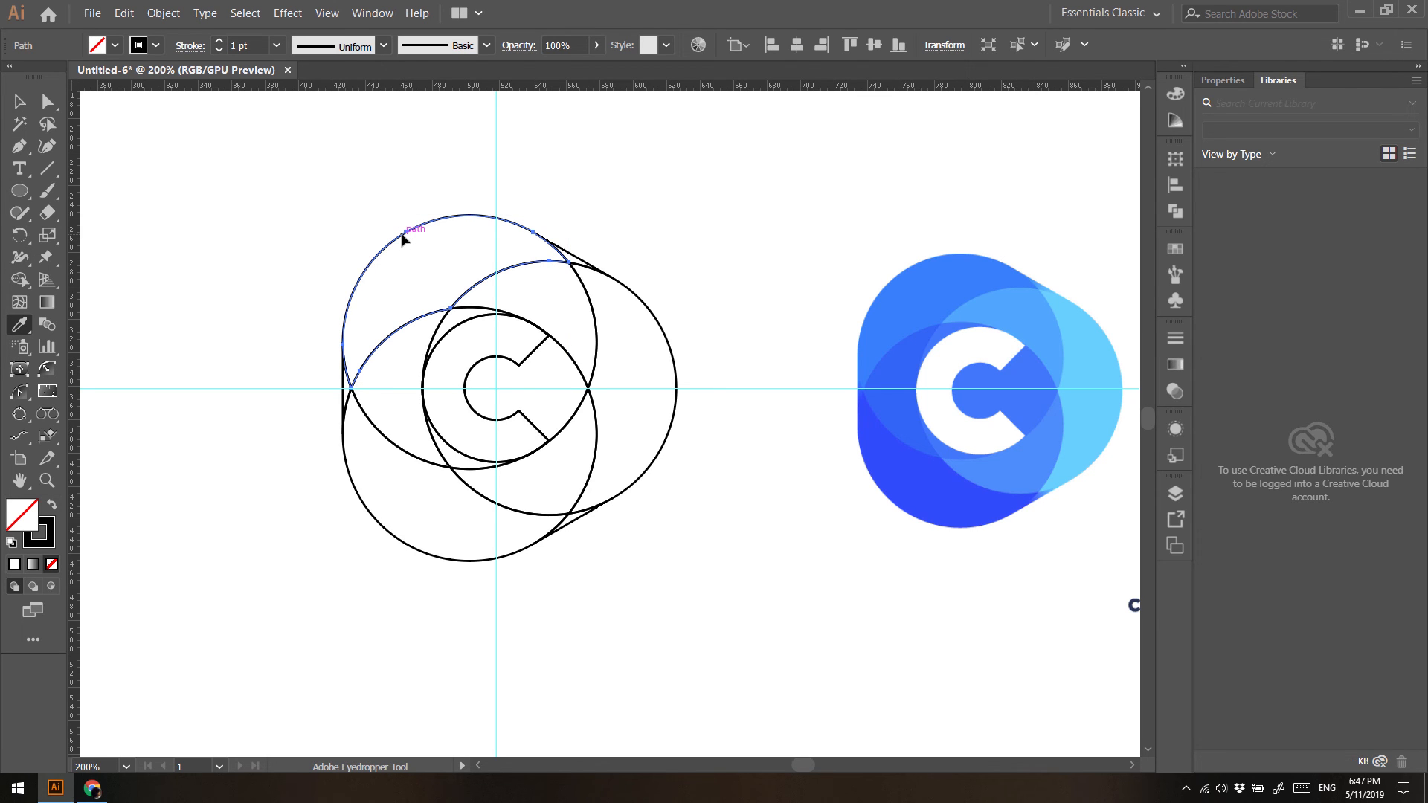
click(938, 277)
key(ctrl)
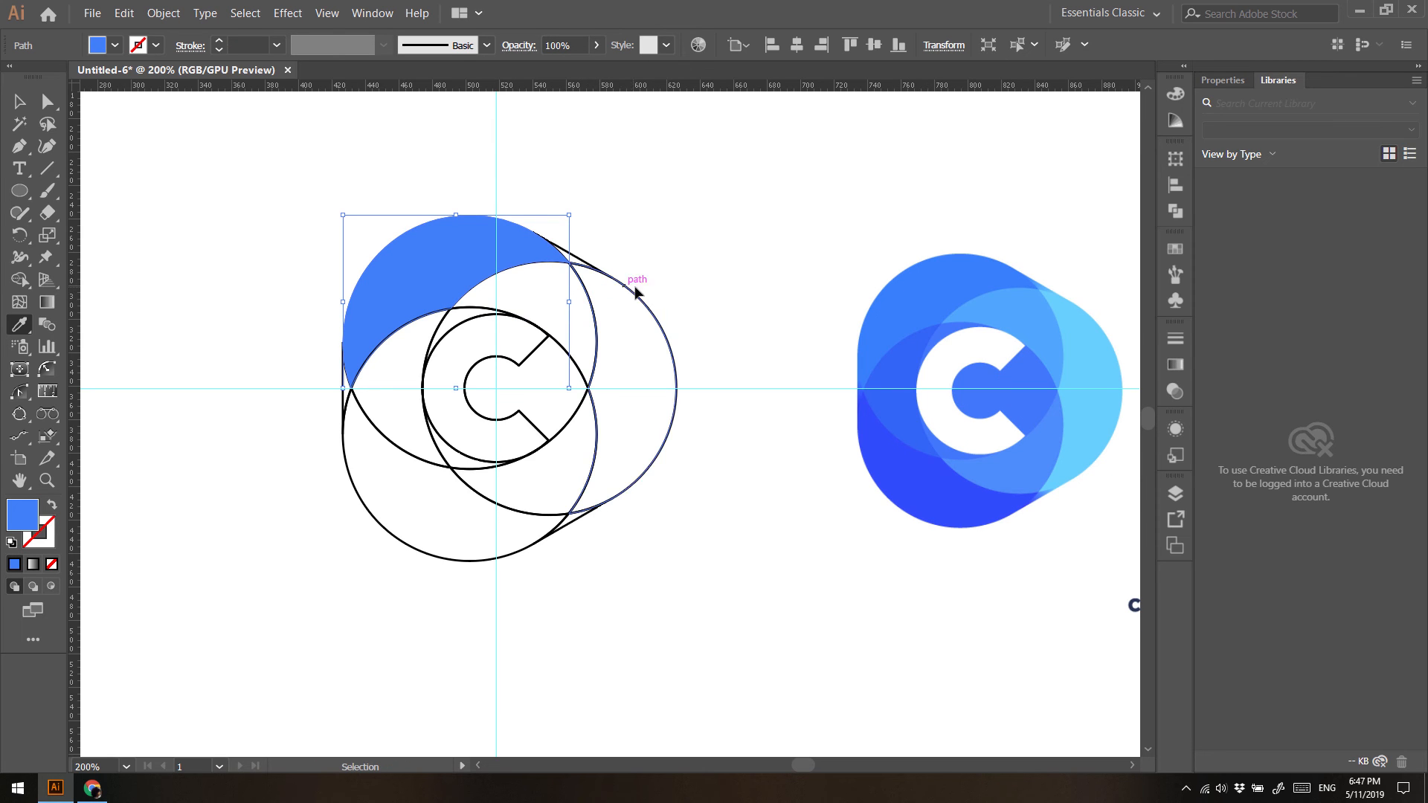
ctrl+click(670, 354)
click(1083, 366)
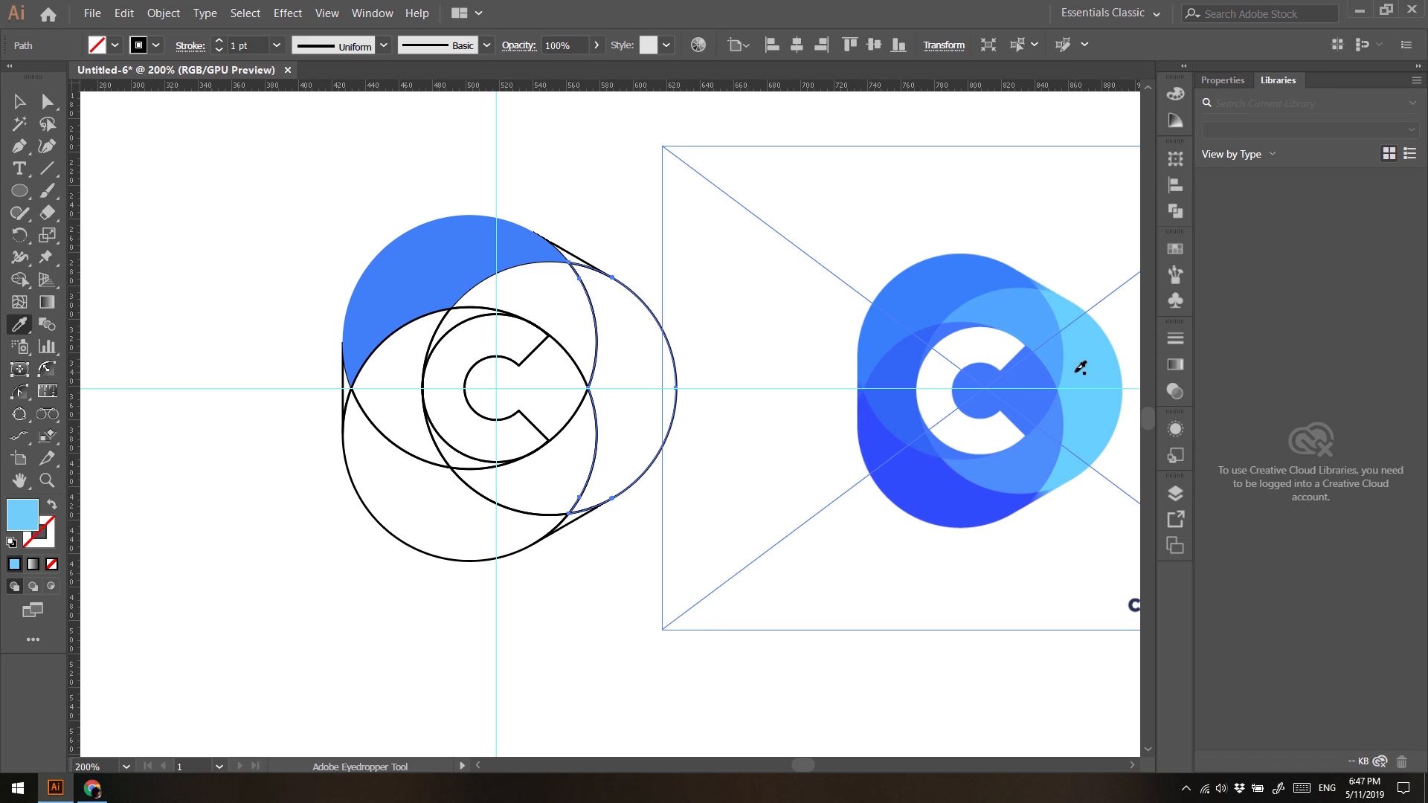
ctrl+click(374, 520)
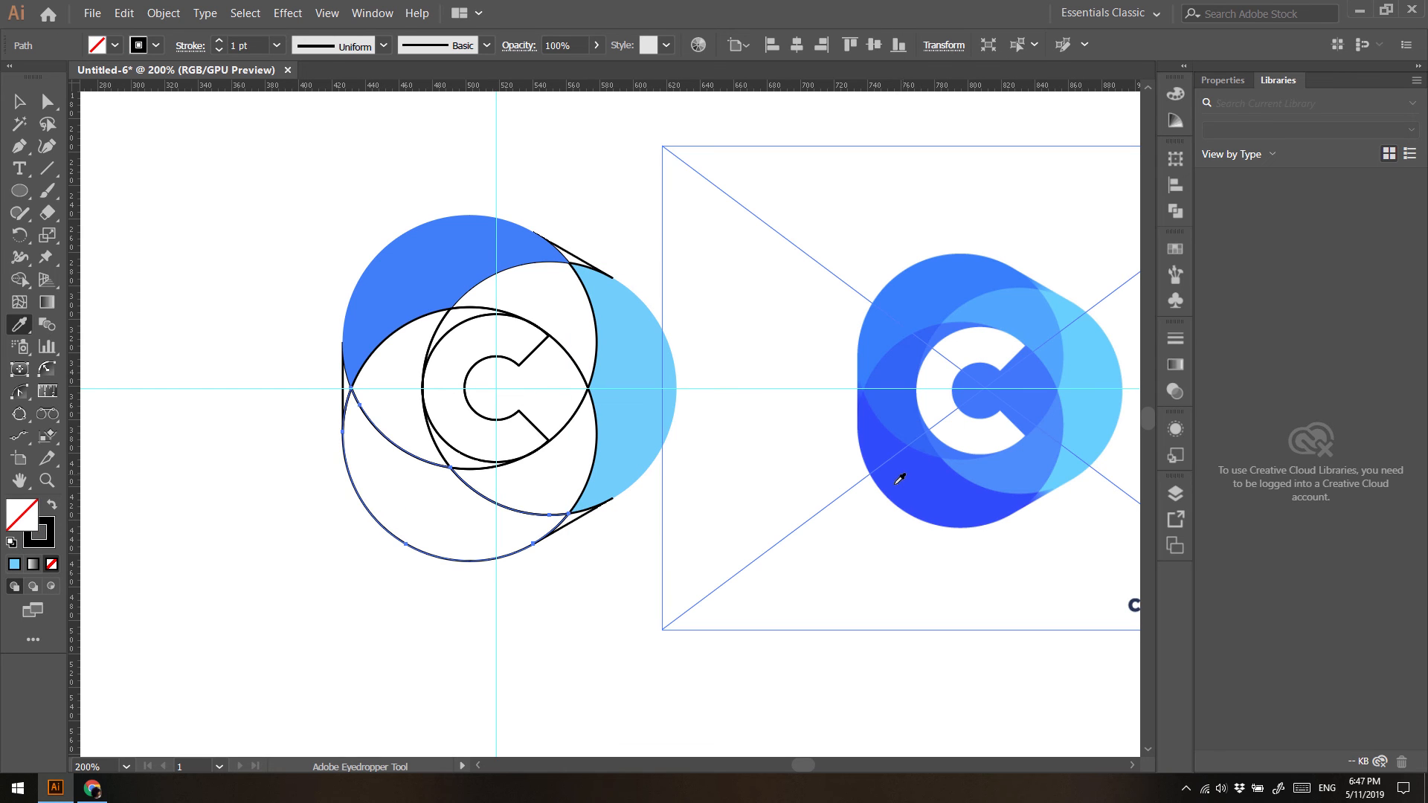
click(921, 475)
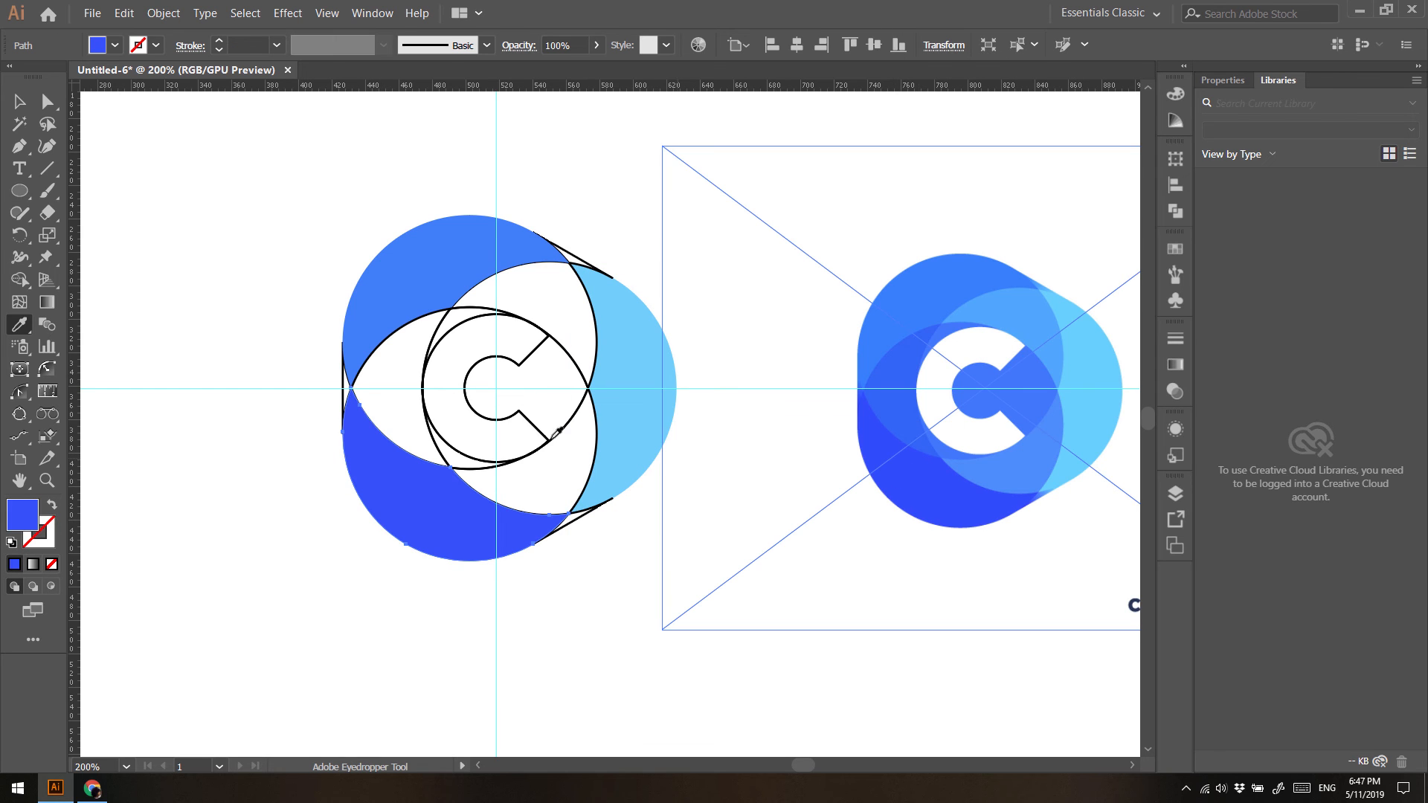
Fill the left overlap region and the area inside the C with the matching blues sampled from the reference logo
ctrl+click(372, 371)
click(891, 365)
ctrl+click(580, 368)
click(1002, 377)
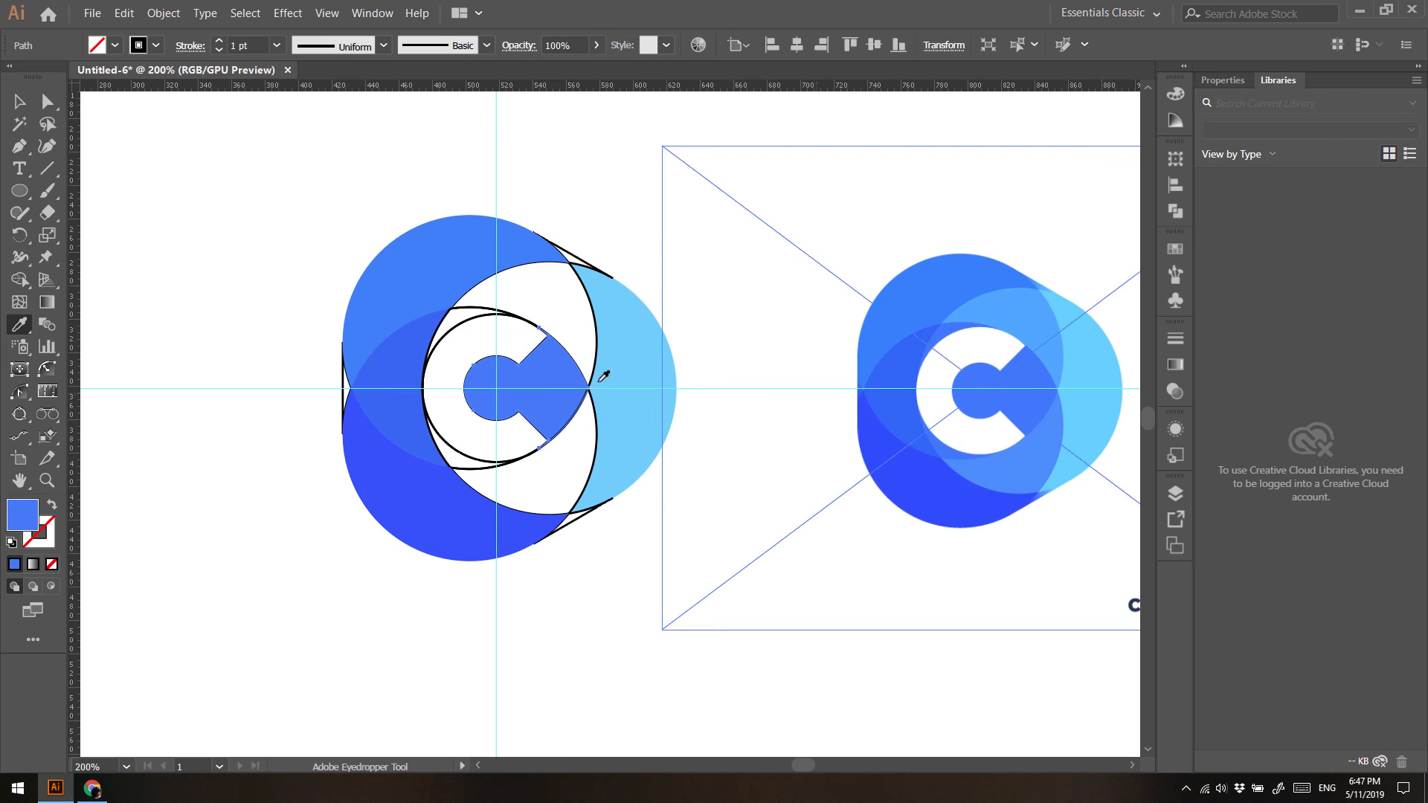
Fill the thin regions above and below the C and the lower-right overlap with matching colours sampled from the reference logo
ctrl+click(480, 313)
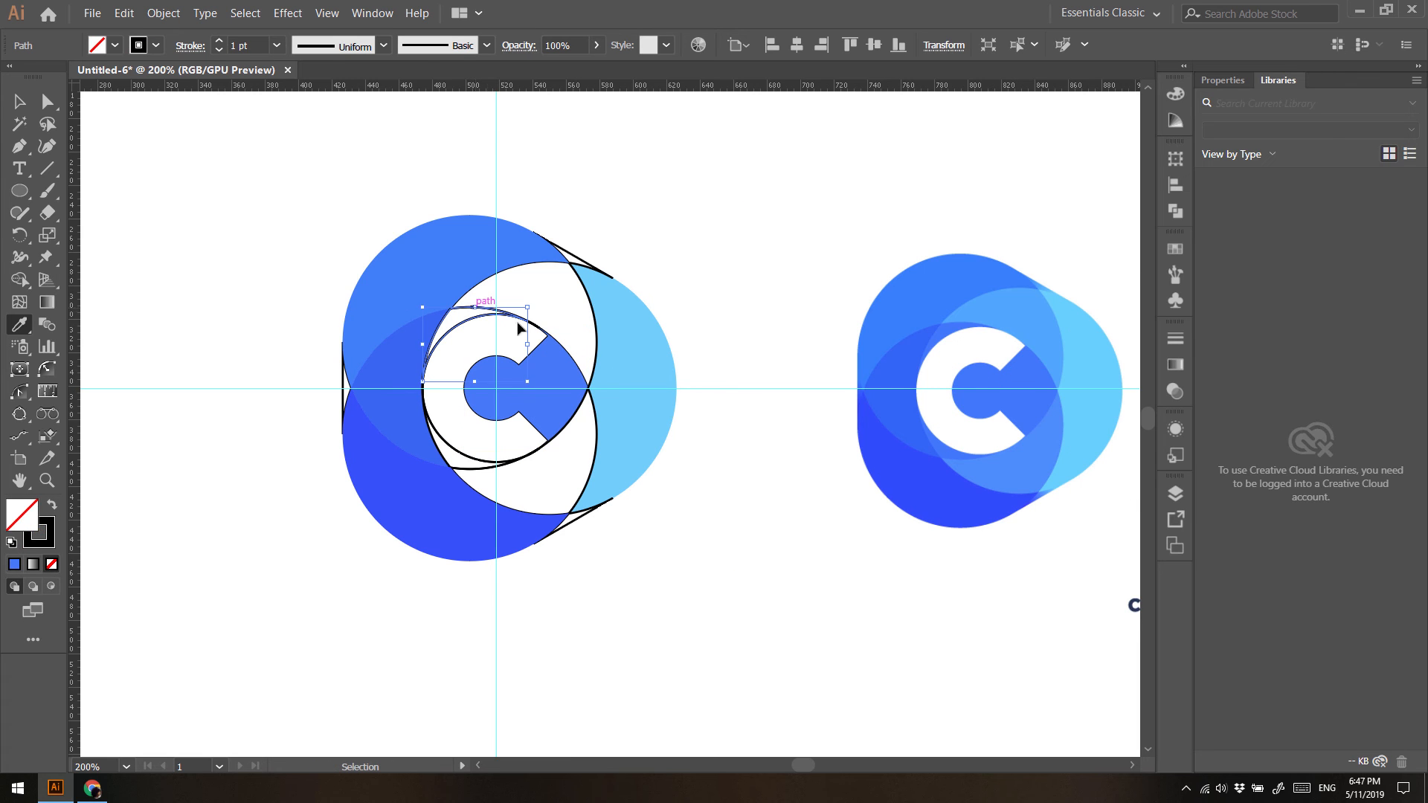
click(946, 326)
ctrl+click(480, 467)
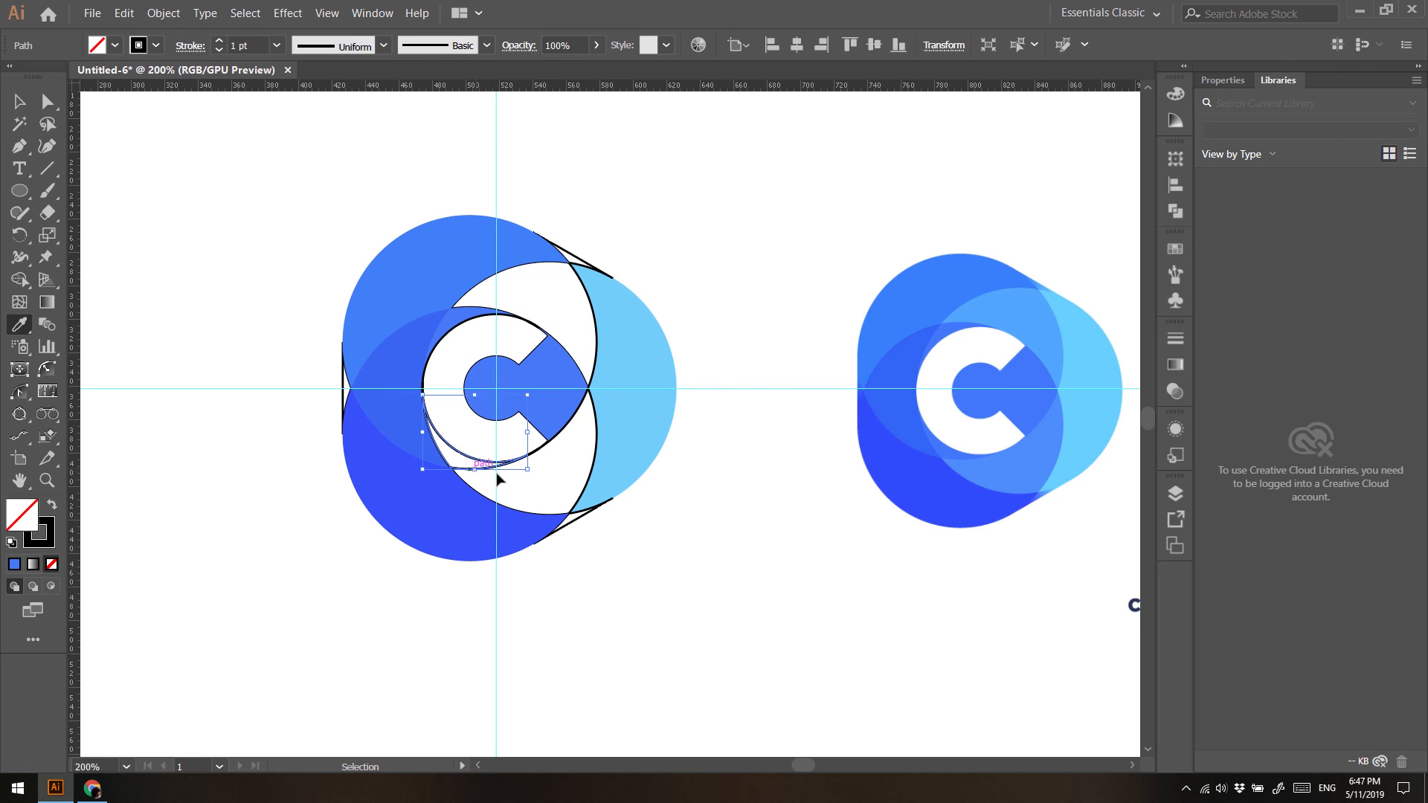
click(943, 433)
ctrl+click(591, 470)
click(1000, 468)
Fill the lower, left and upper tangent wedges and the upper-right overlap with matching colours sampled from the reference logo
ctrl+click(576, 520)
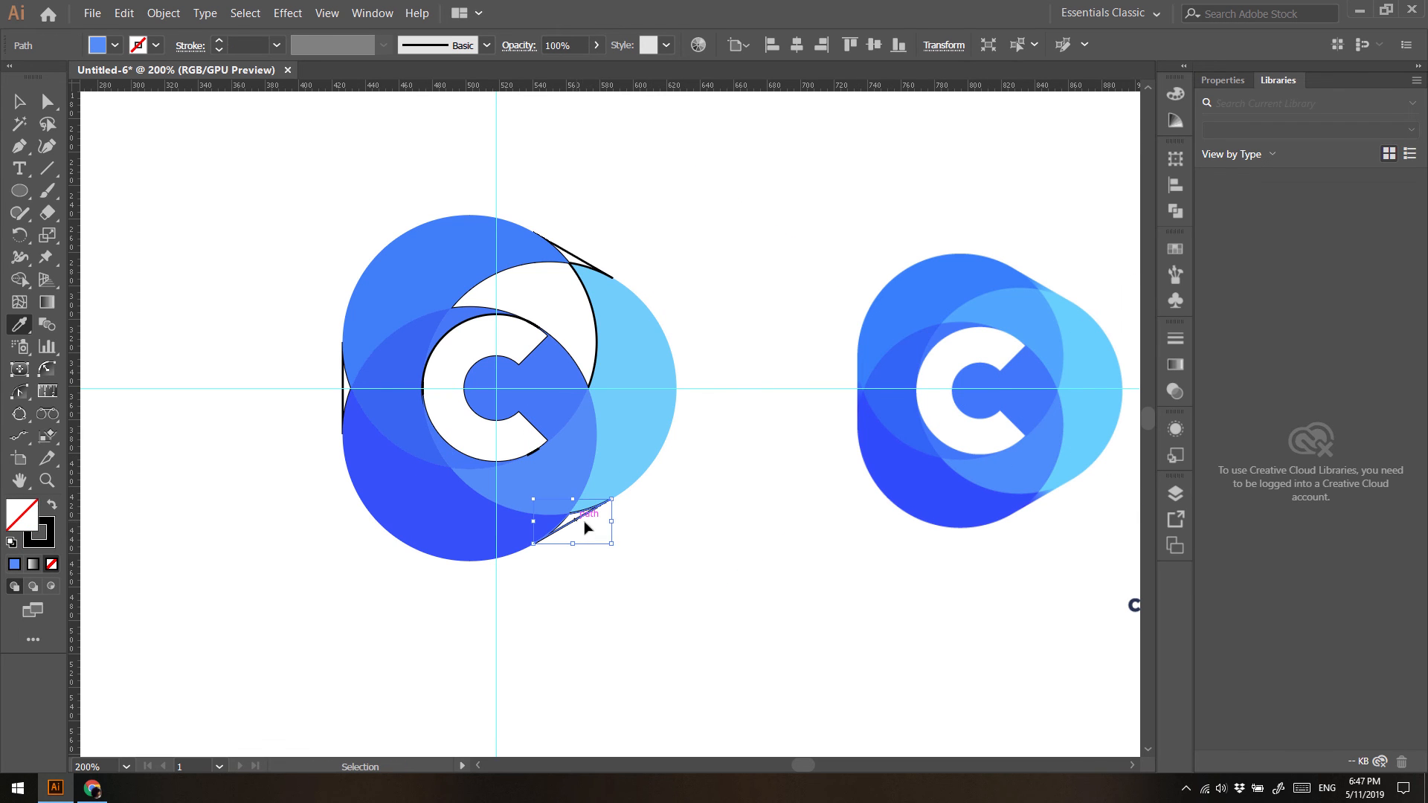
click(1034, 502)
click(1039, 493)
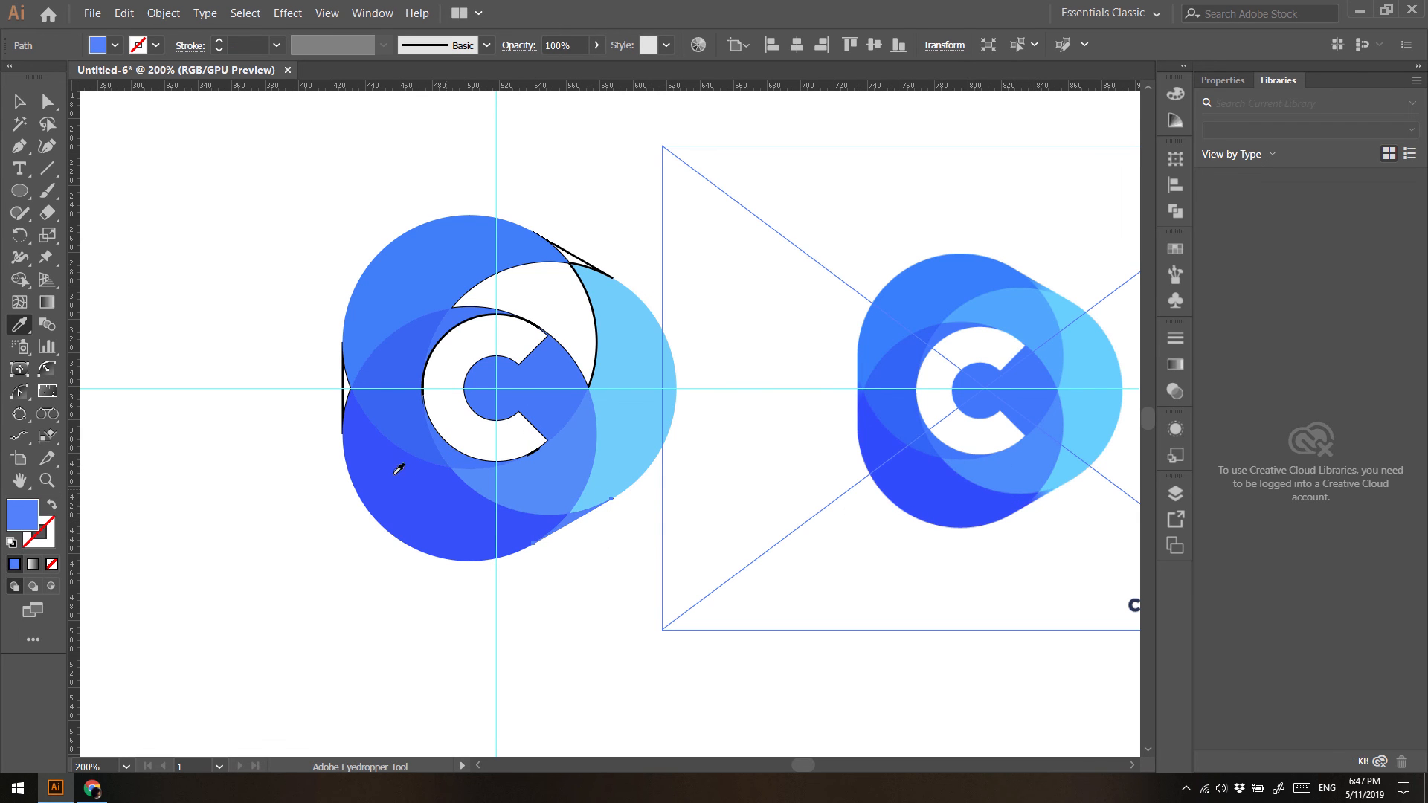
ctrl+click(343, 396)
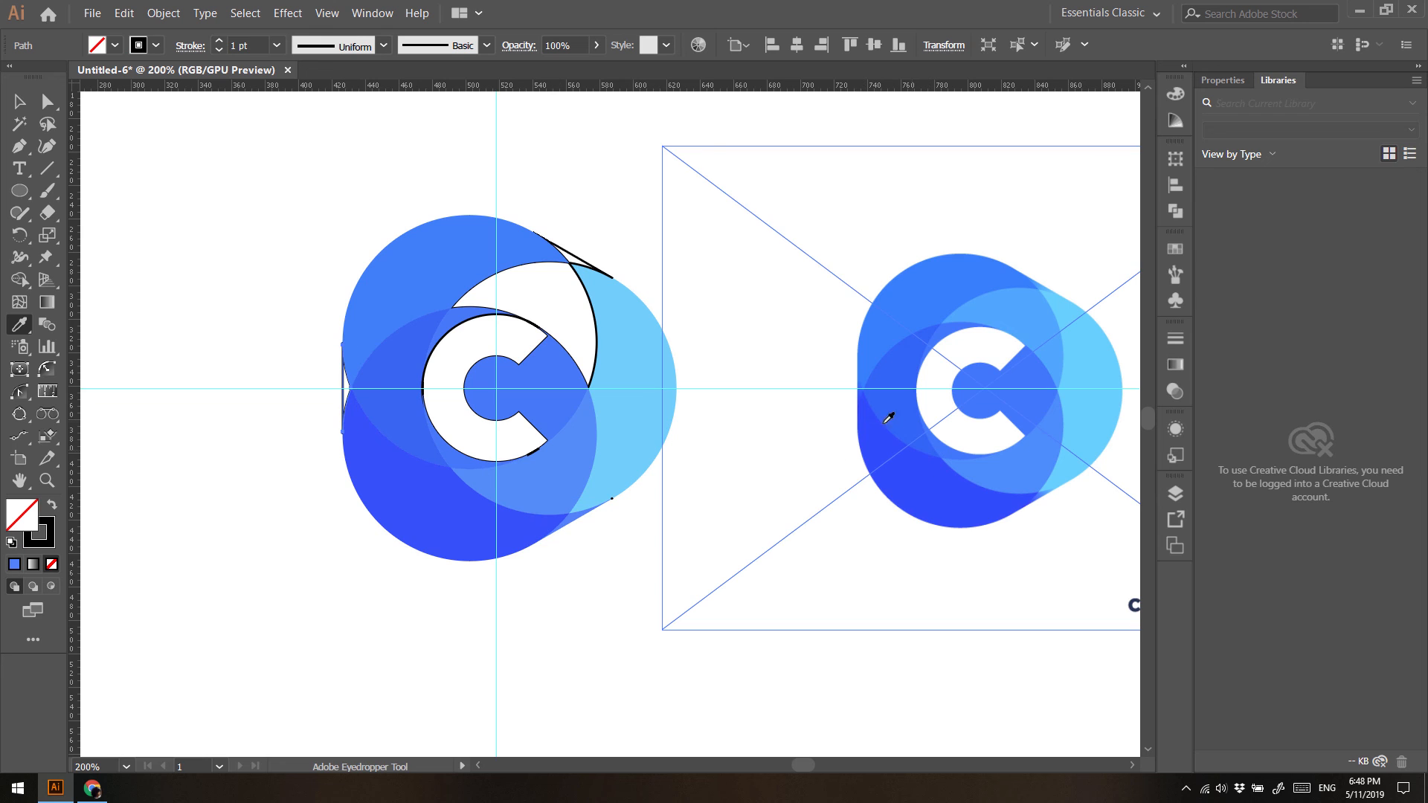
click(864, 392)
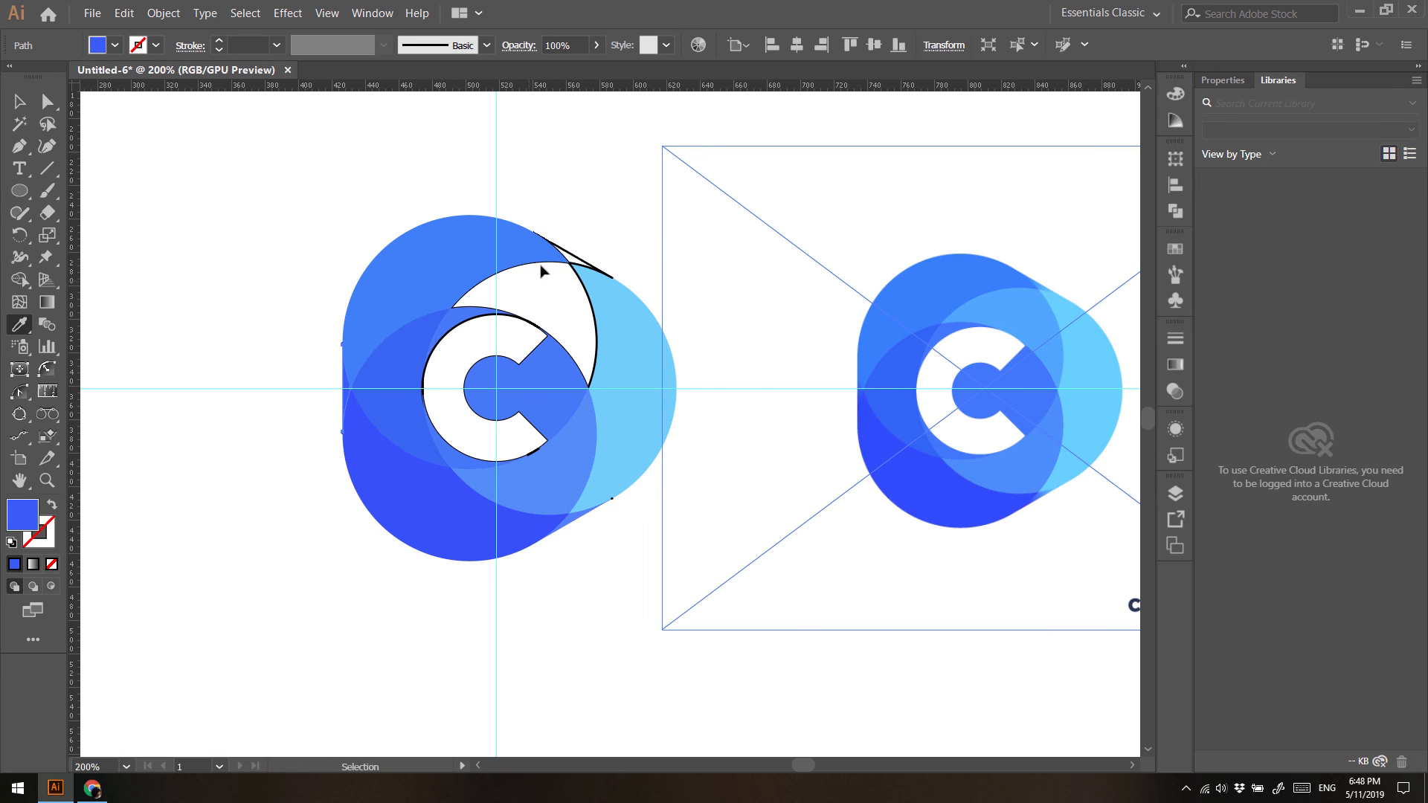
ctrl+click(578, 258)
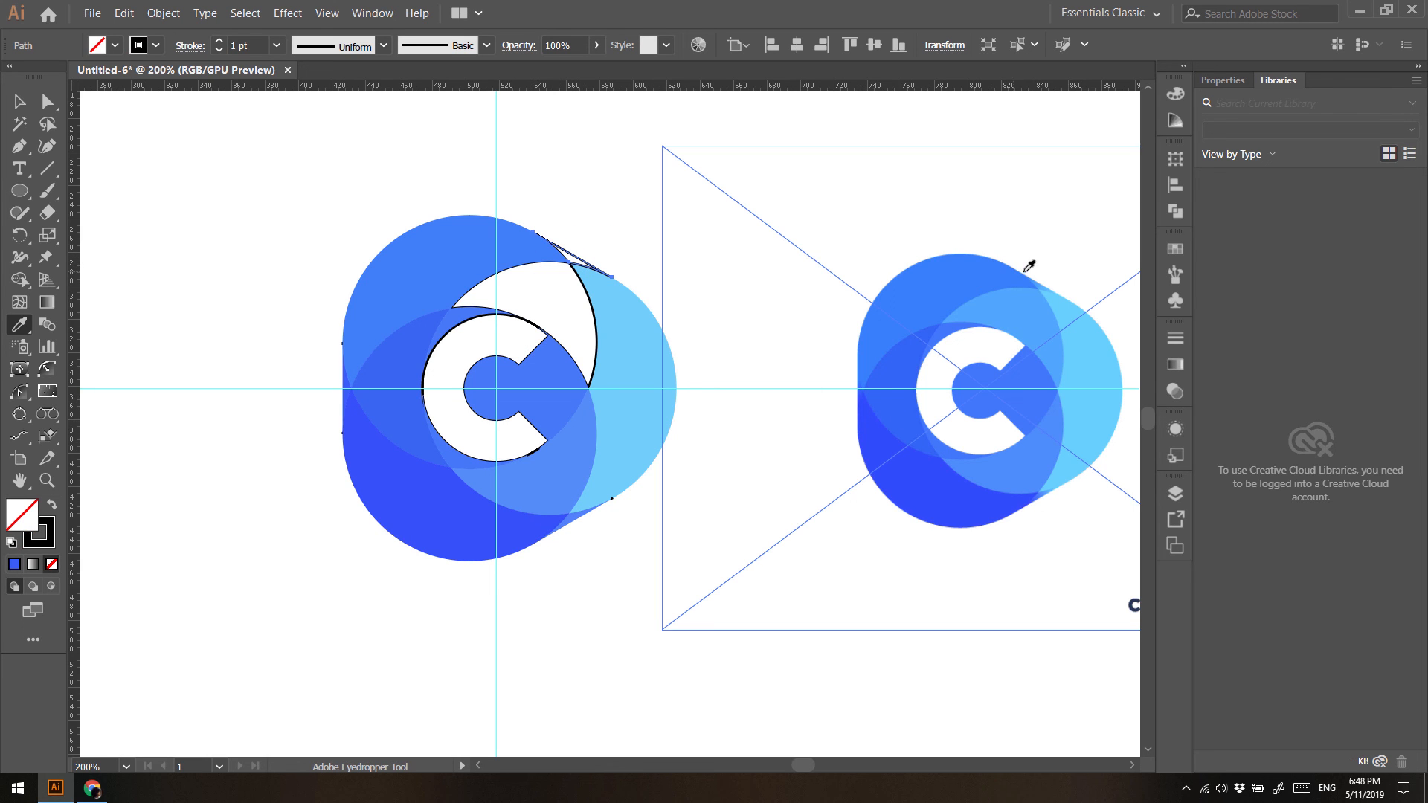
click(1045, 282)
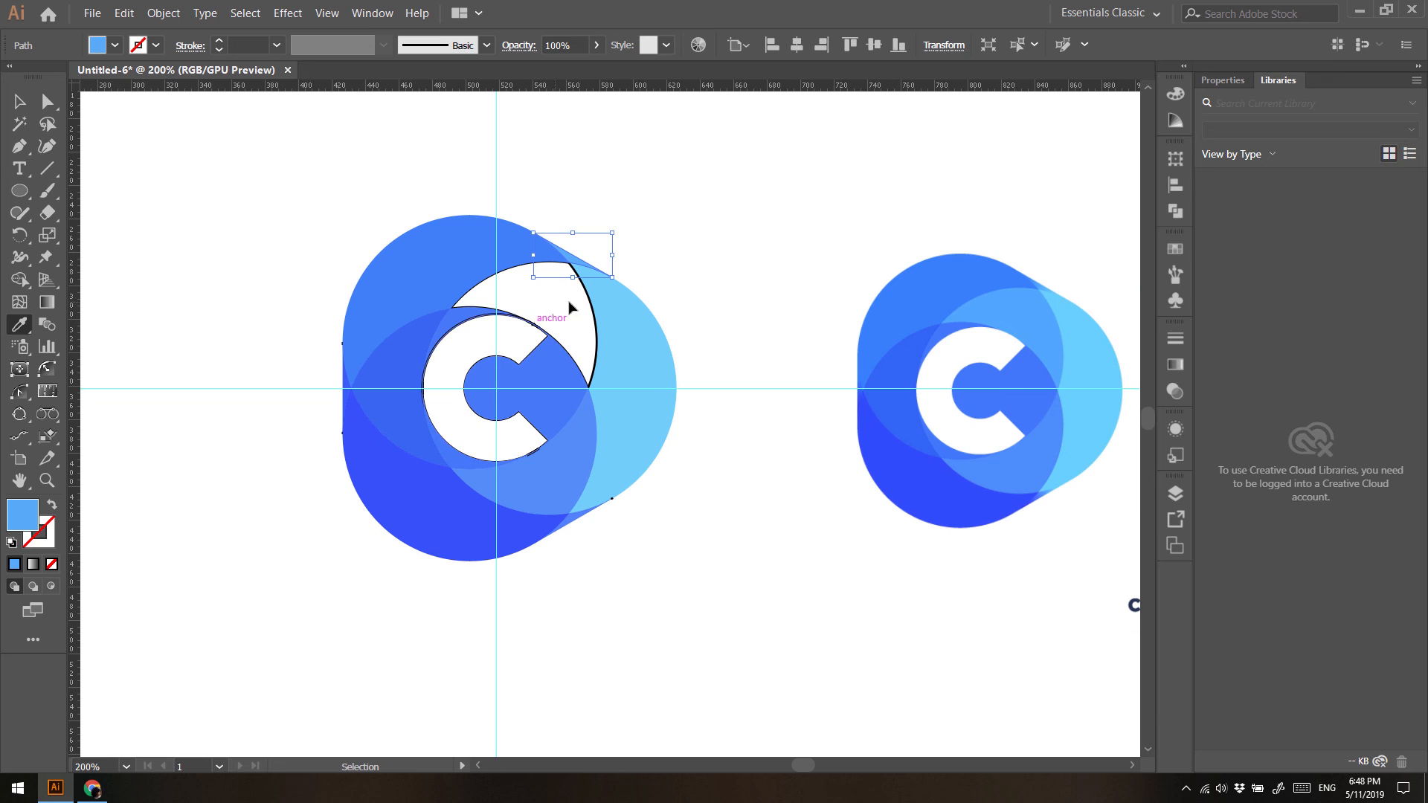
ctrl+click(594, 324)
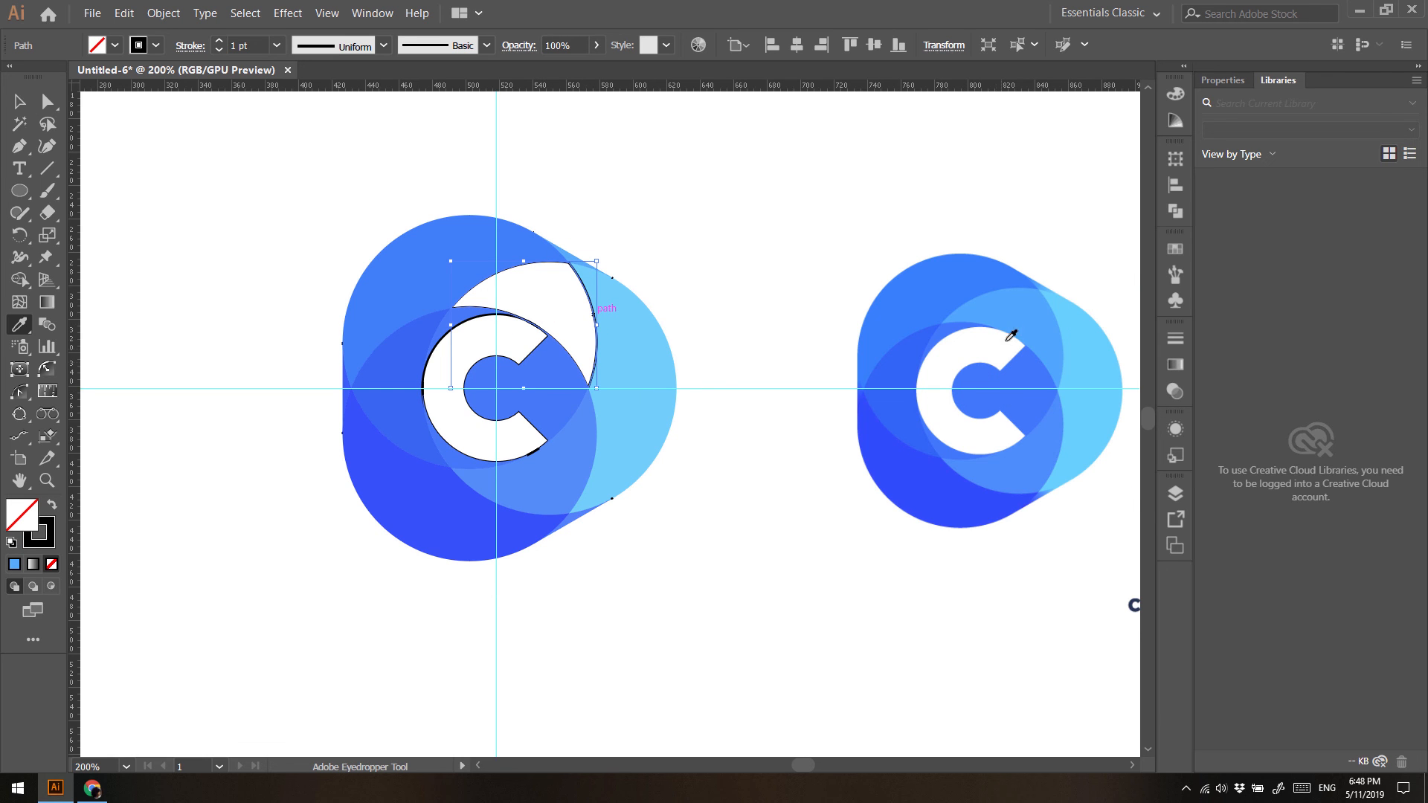
click(1023, 313)
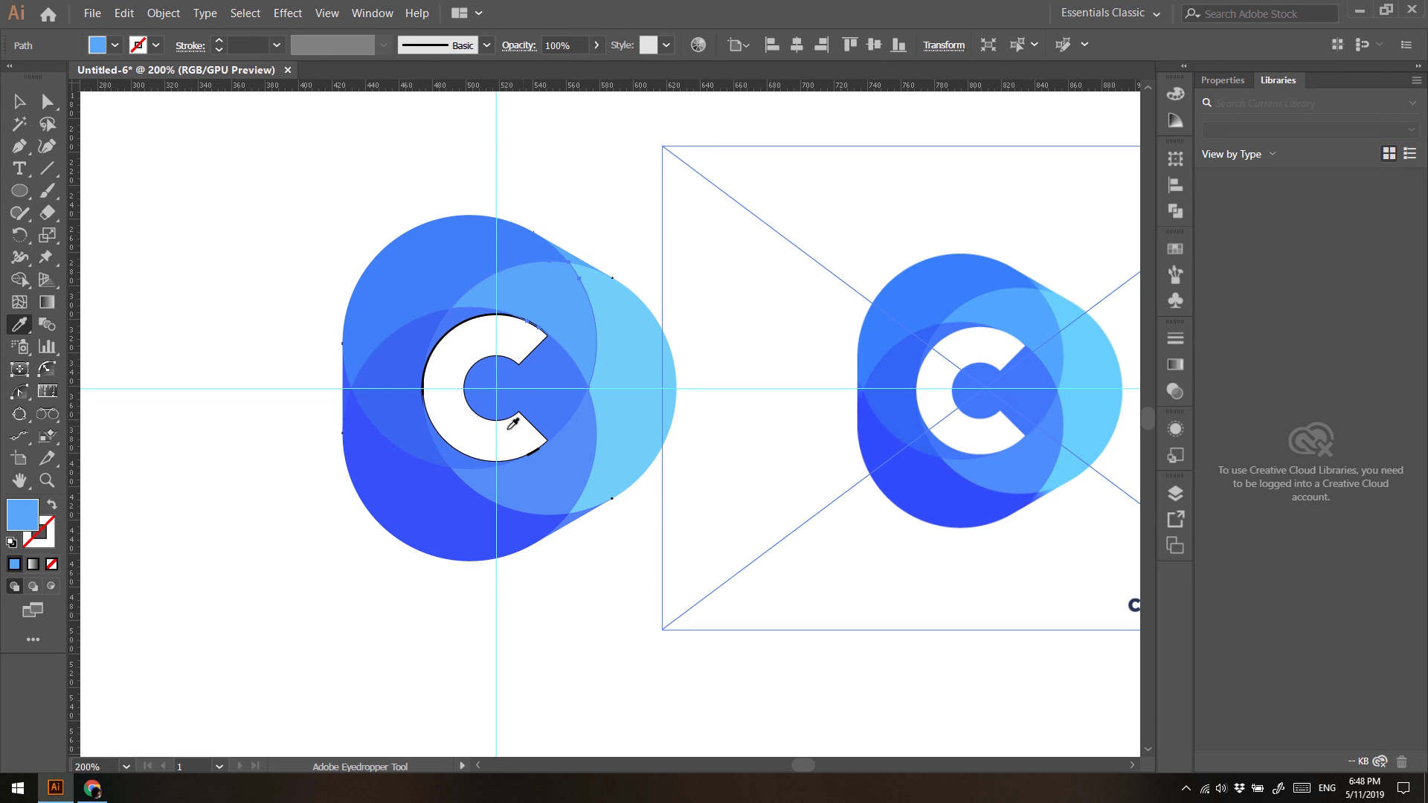
Give the C shape a white fill and no stroke
click(441, 345)
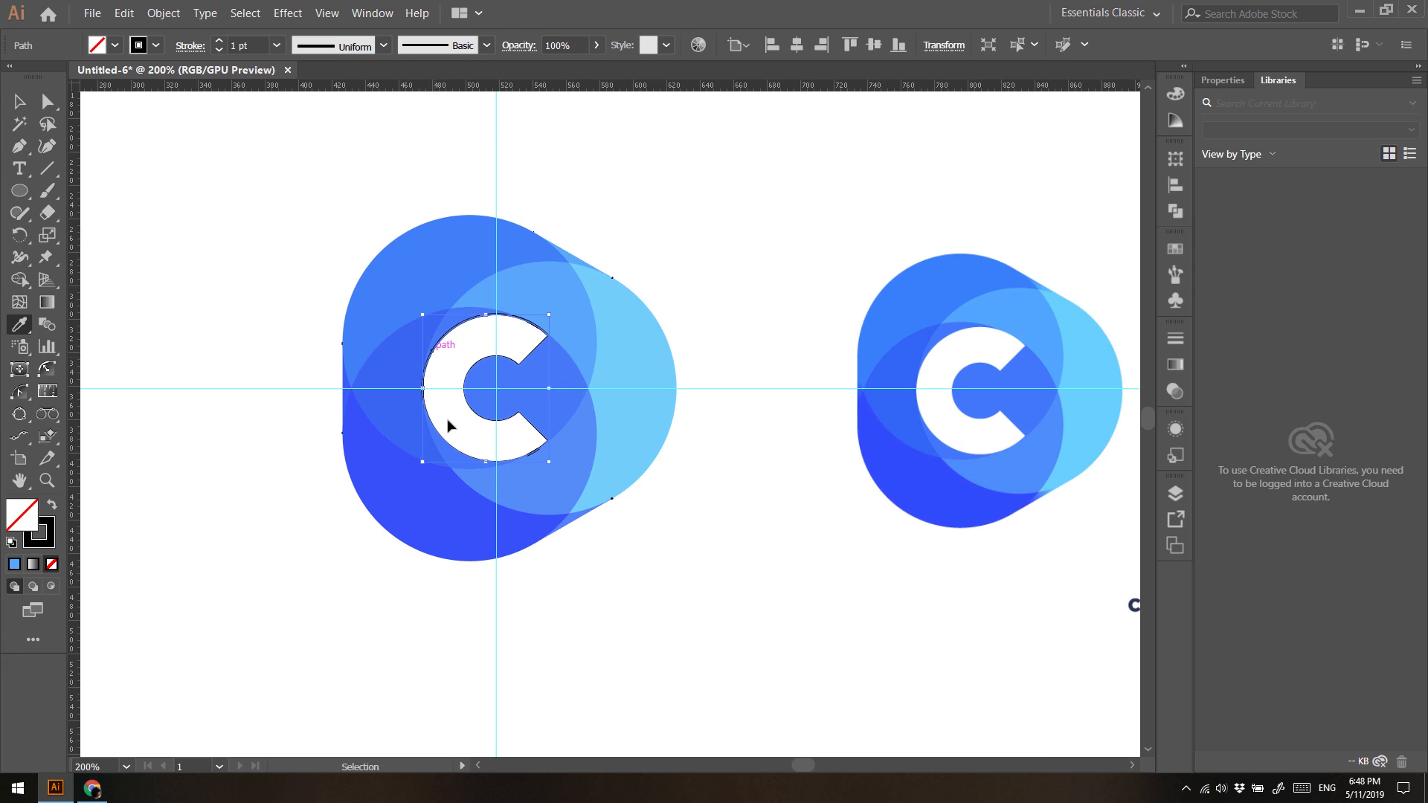
click(115, 45)
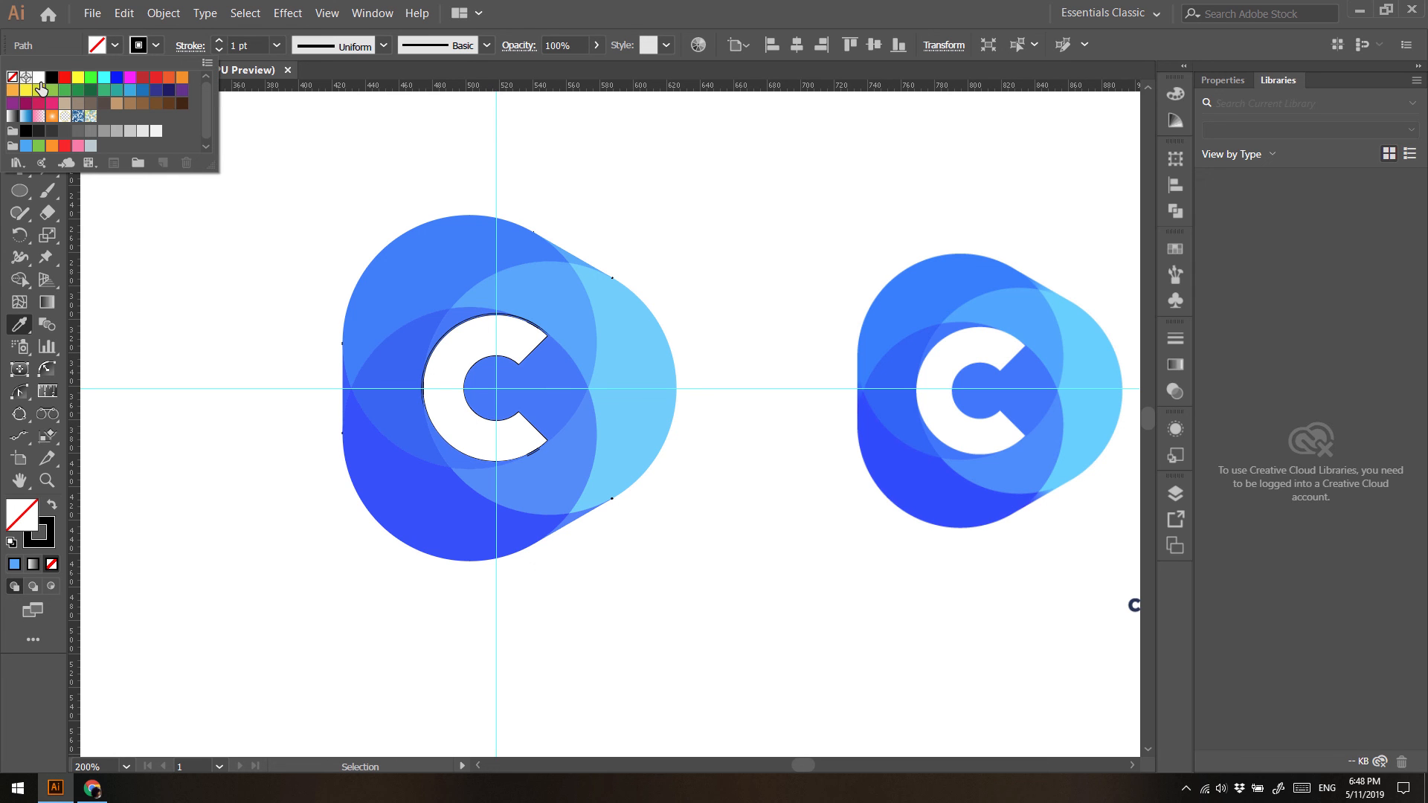
click(39, 78)
click(156, 45)
click(156, 45)
click(10, 78)
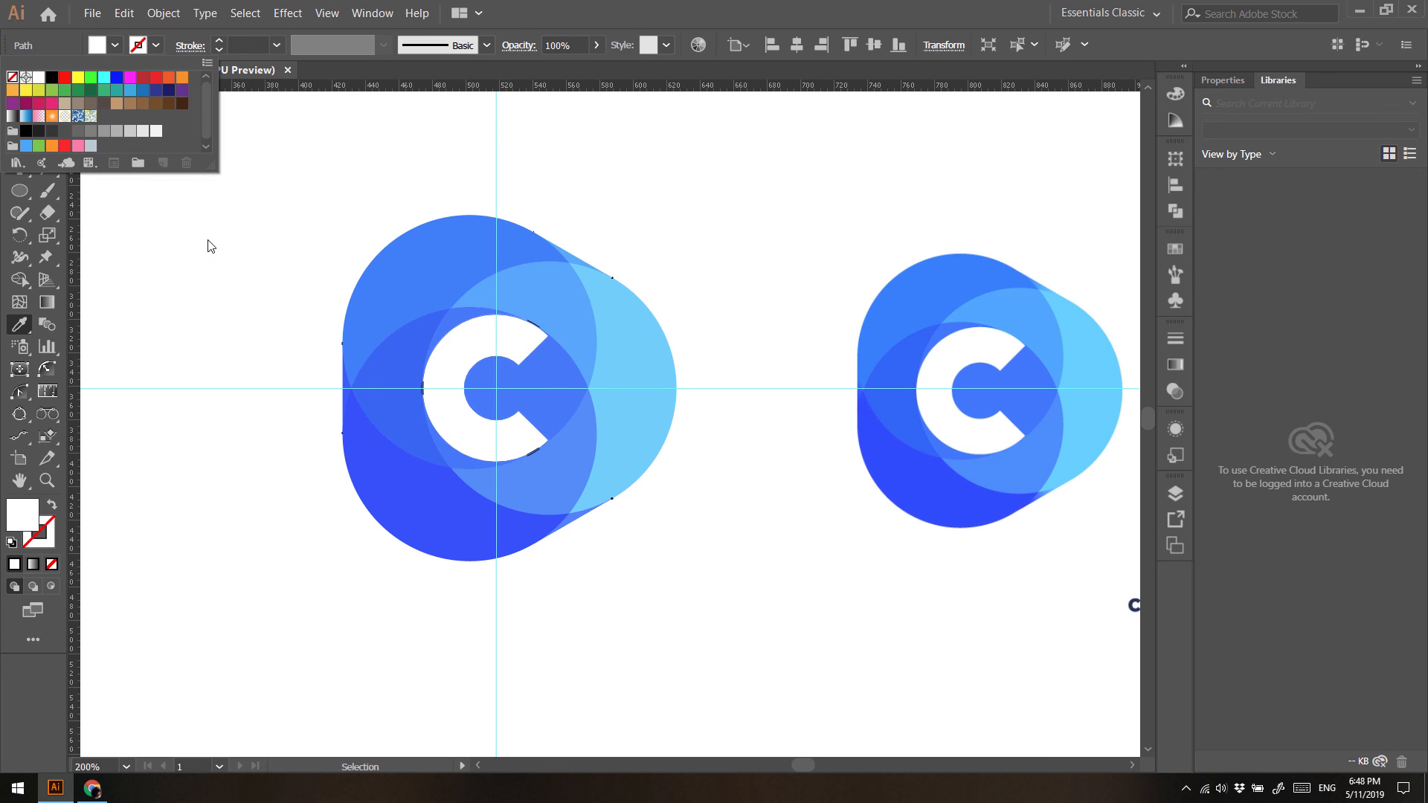
click(265, 272)
Select all the shapes of the recreated logo and remove their stroke
click(19, 102)
drag(351, 305, 672, 590)
key(ctrl+h)
drag(280, 207, 599, 589)
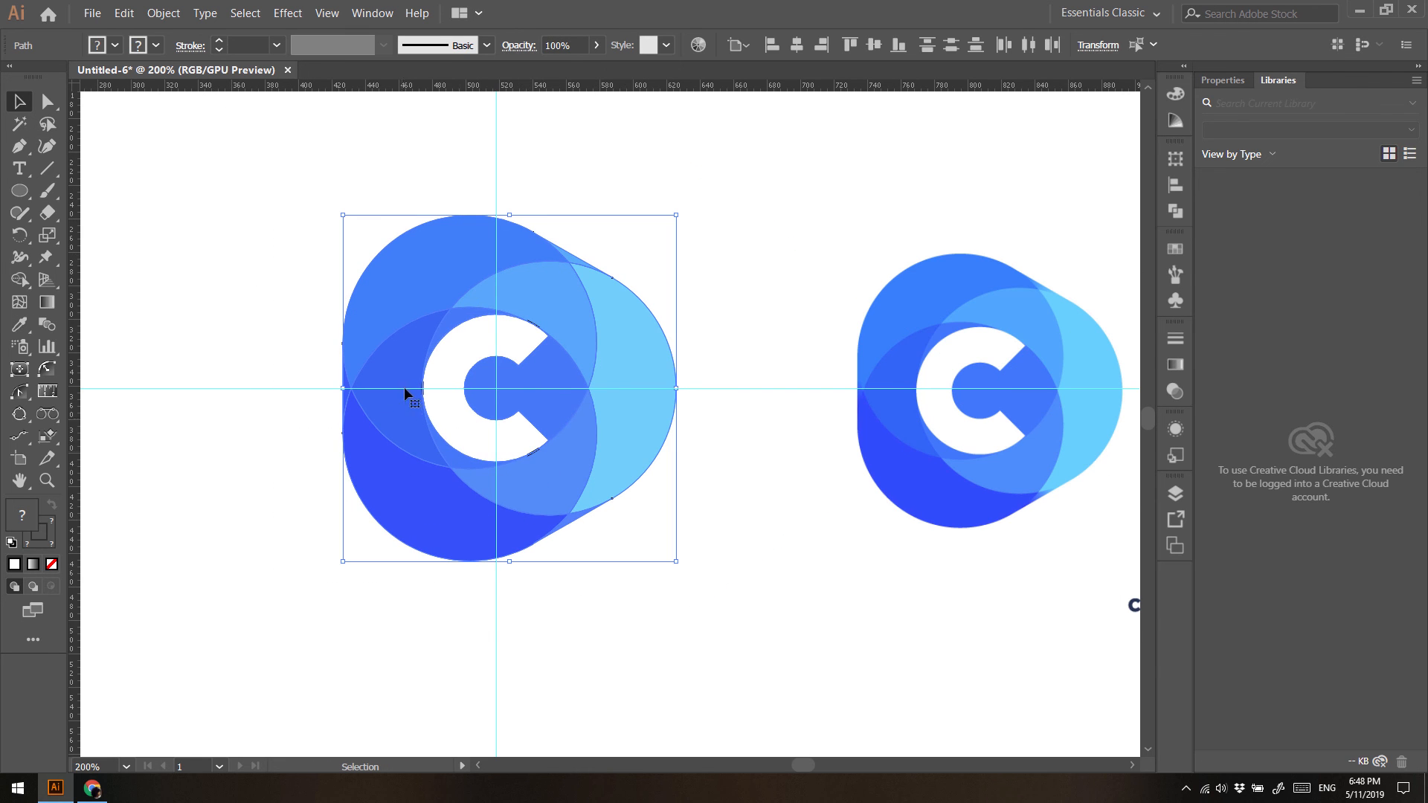
click(153, 47)
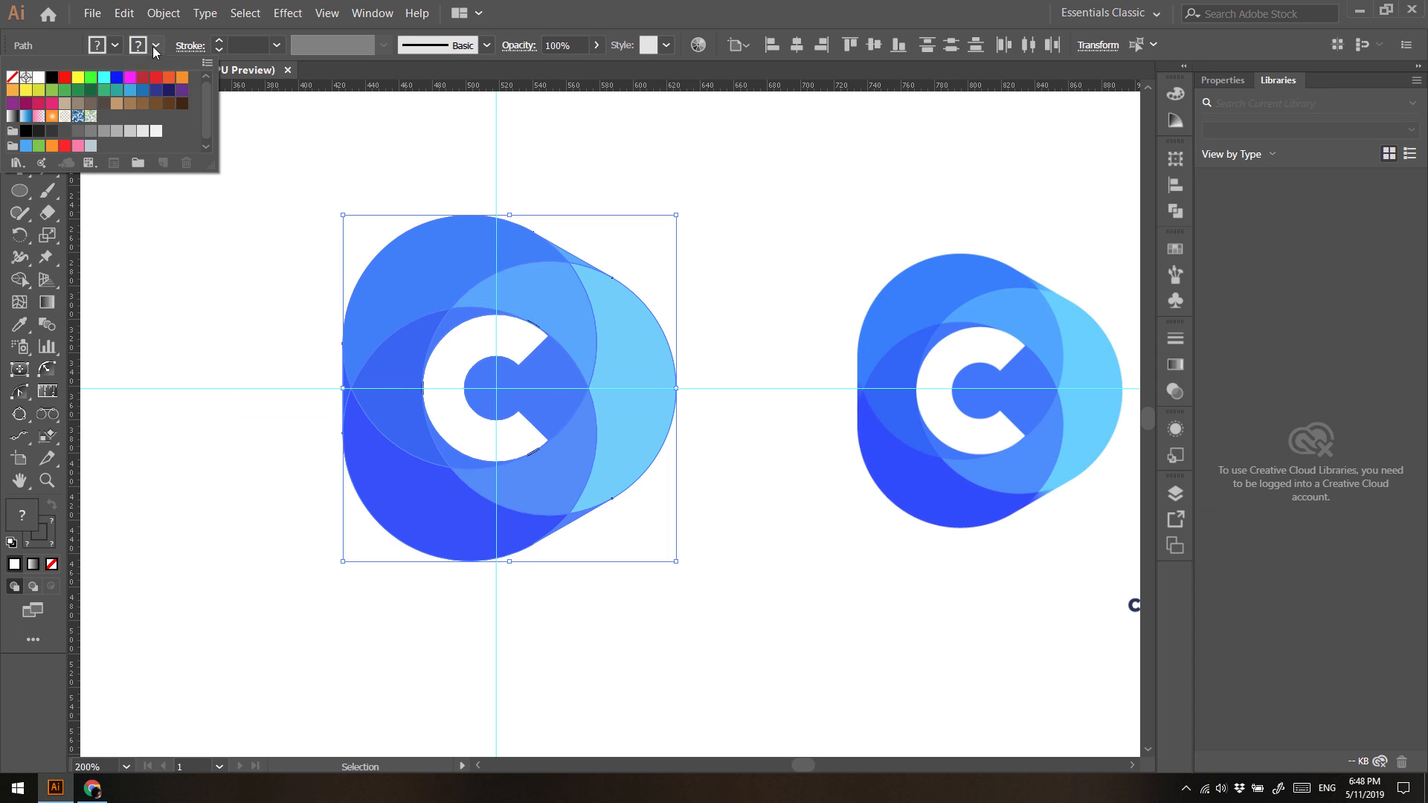
click(9, 76)
Shift the recreated logo to the left on the artboard and group its shapes
click(196, 269)
click(246, 327)
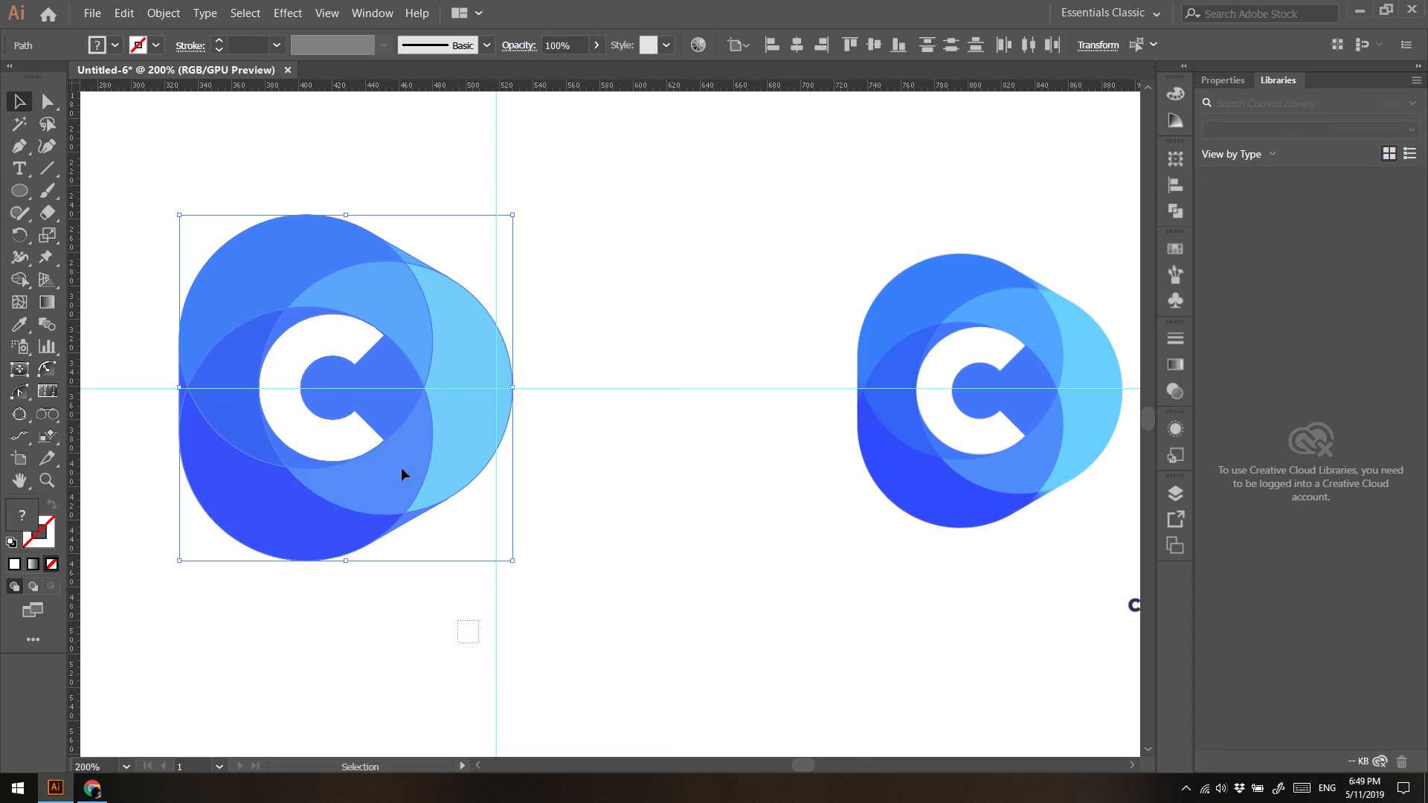
drag(400, 470, 208, 196)
key(a)
key(v)
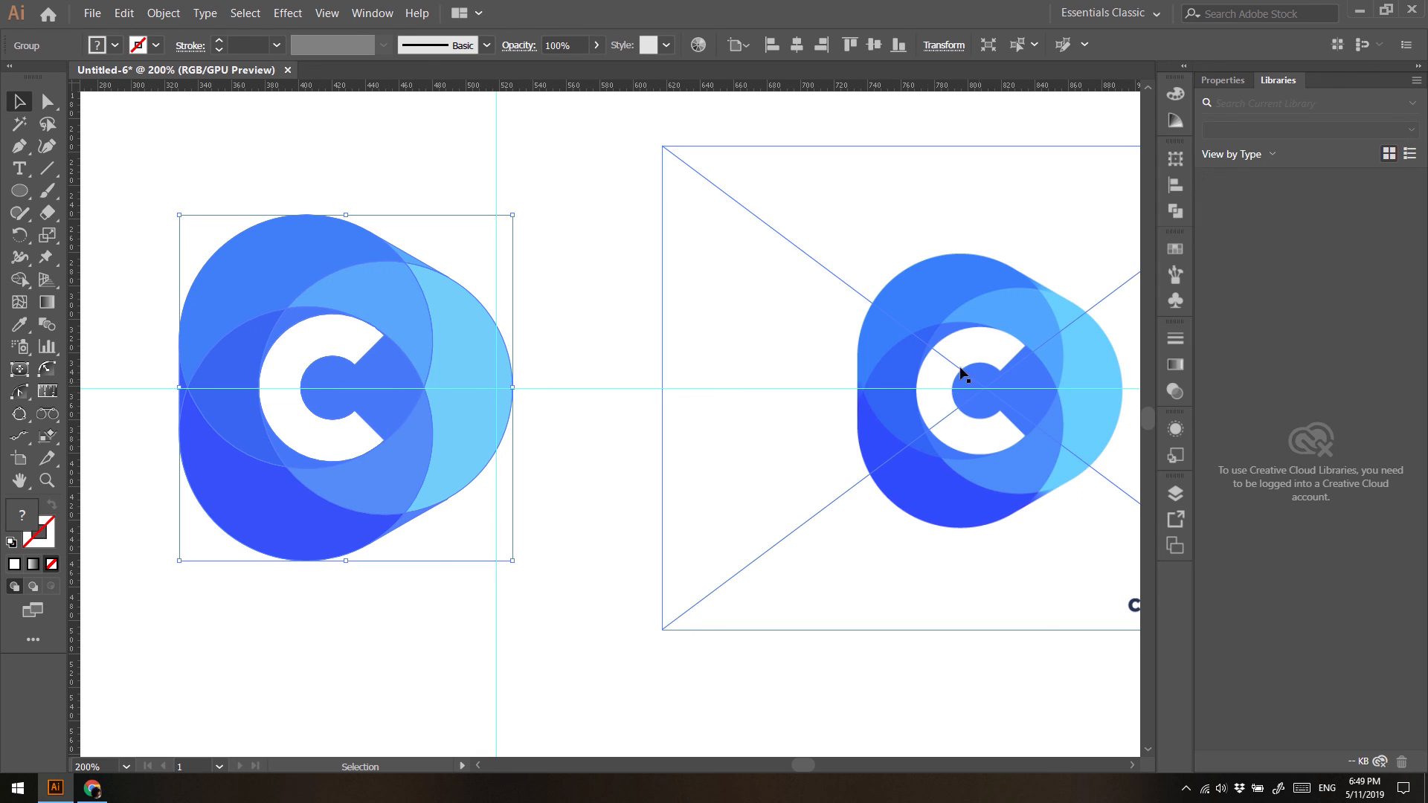
Group all the logo shapes, including the small left tangent wedge, and scale the logo down proportionally
drag(180, 563, 211, 527)
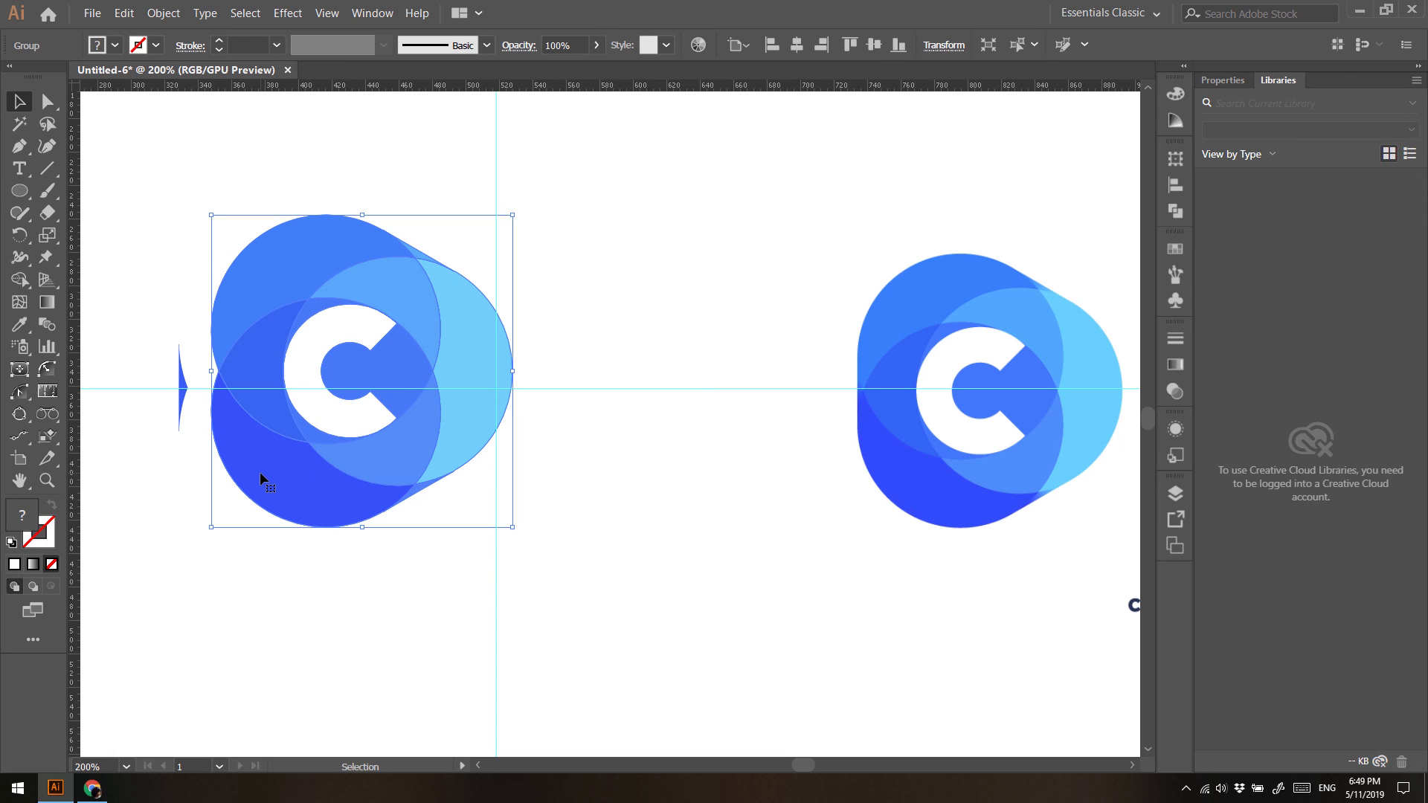
key(ctrl+z)
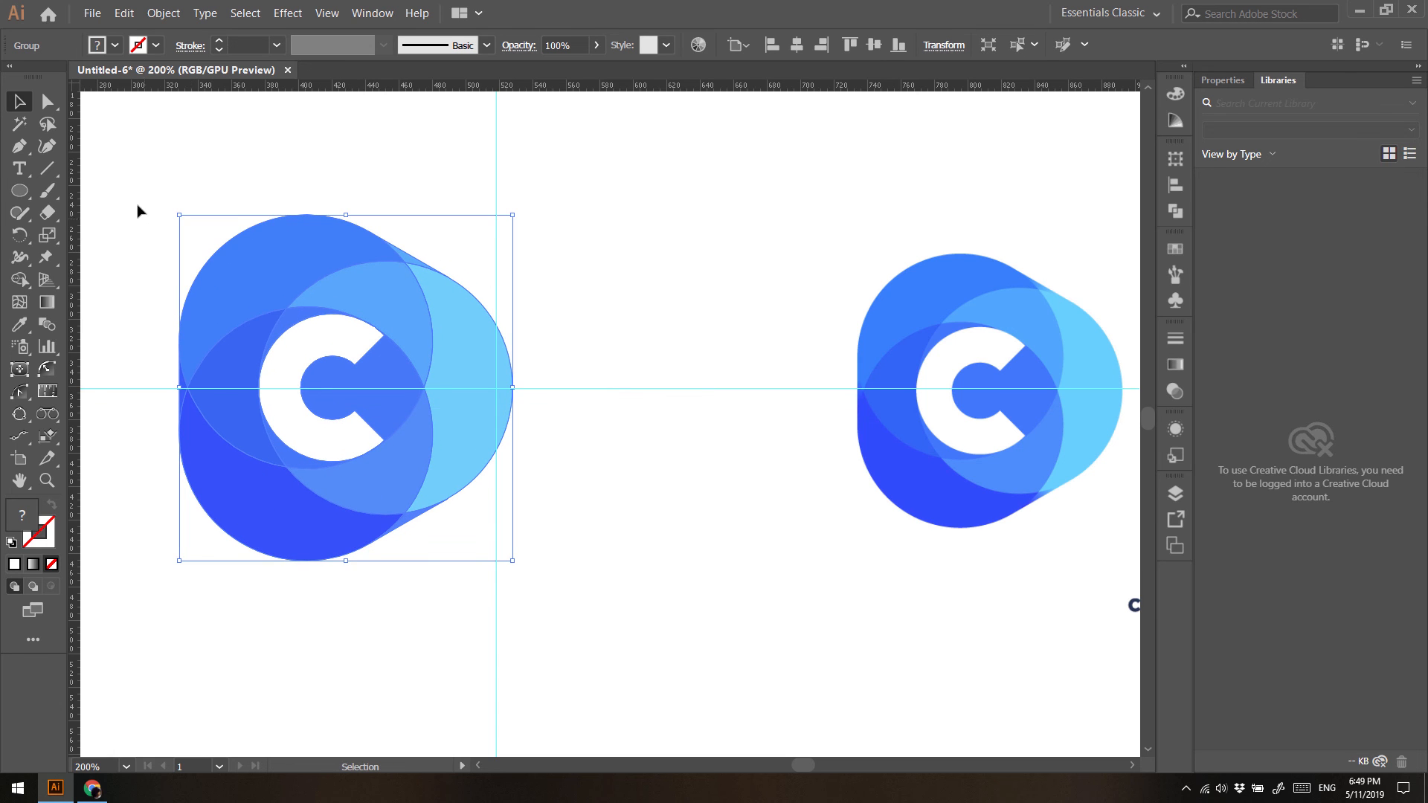
click(138, 210)
drag(255, 305, 554, 602)
drag(178, 562, 224, 527)
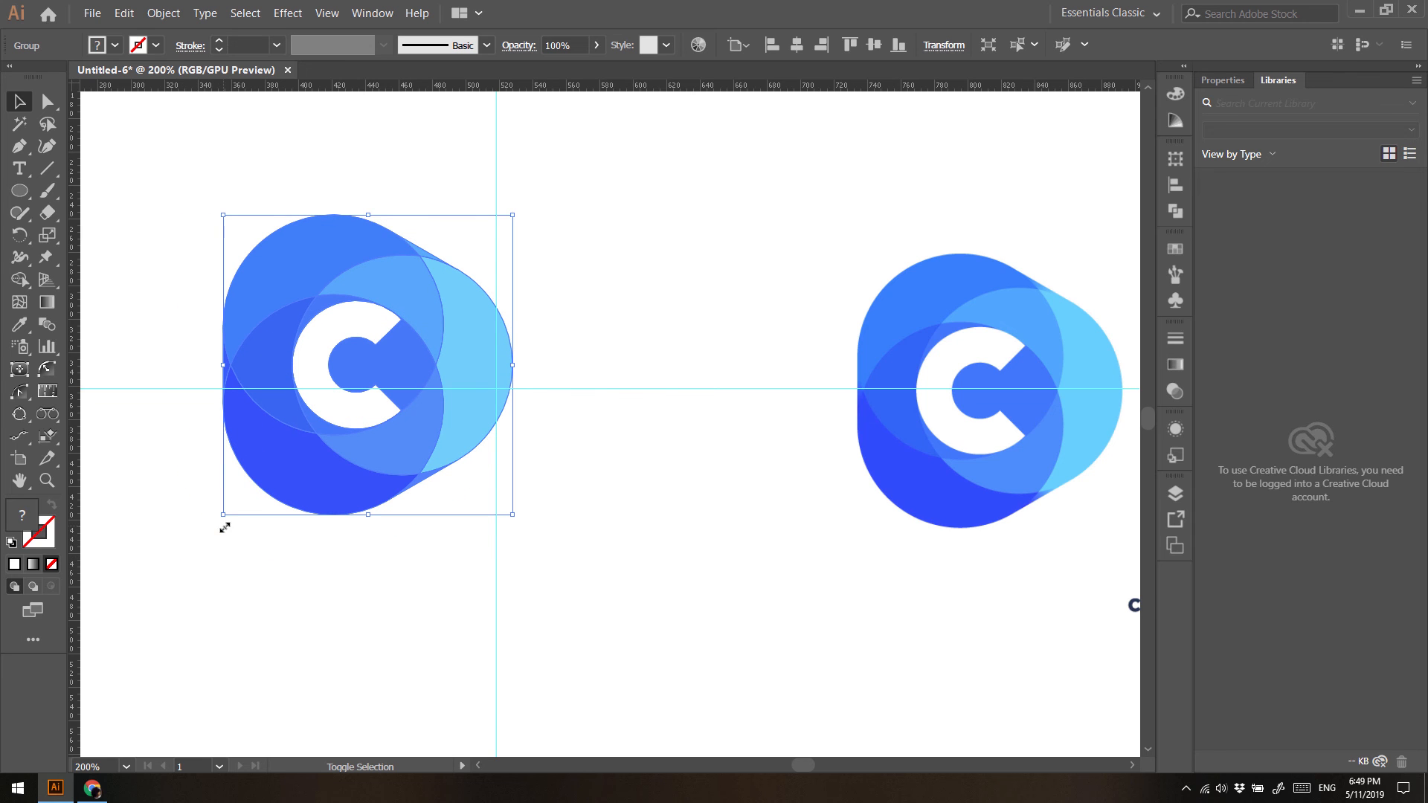
Move the recreated logo beside the reference logo and scale it down proportionally to about the reference's size
drag(345, 364, 654, 384)
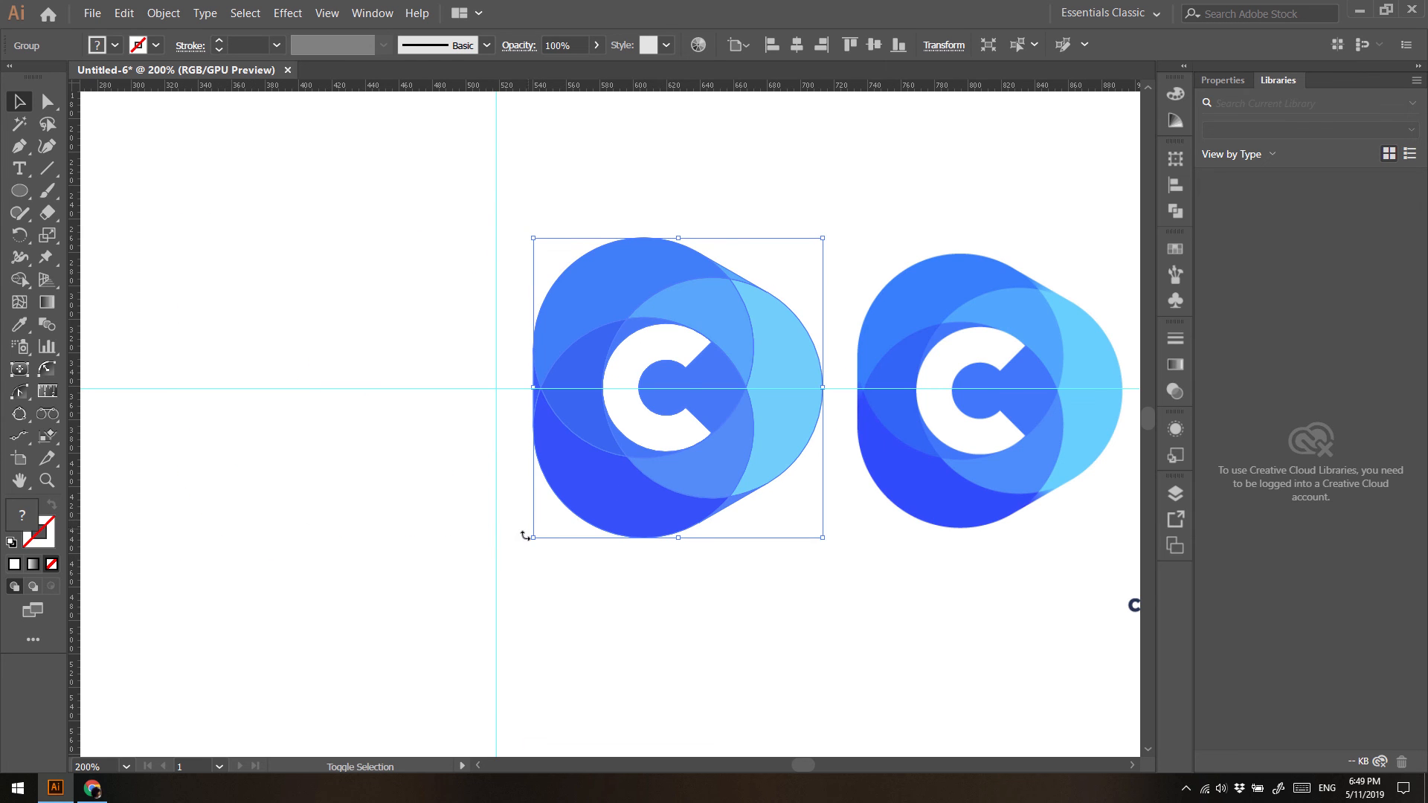
drag(532, 537, 550, 519)
drag(681, 364, 672, 376)
click(672, 604)
click(493, 554)
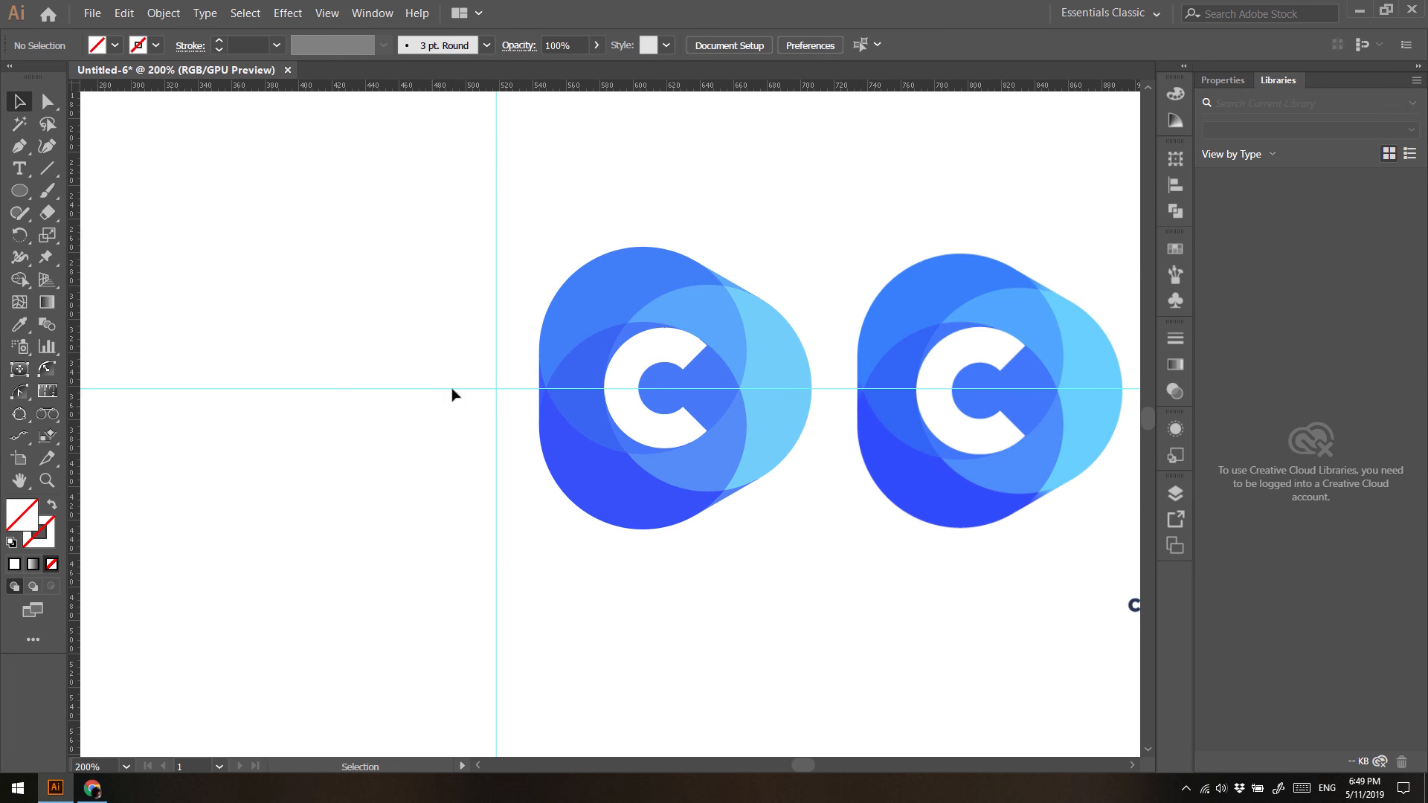
Unlock the guides and delete both the horizontal and the vertical guide
right_click(356, 304)
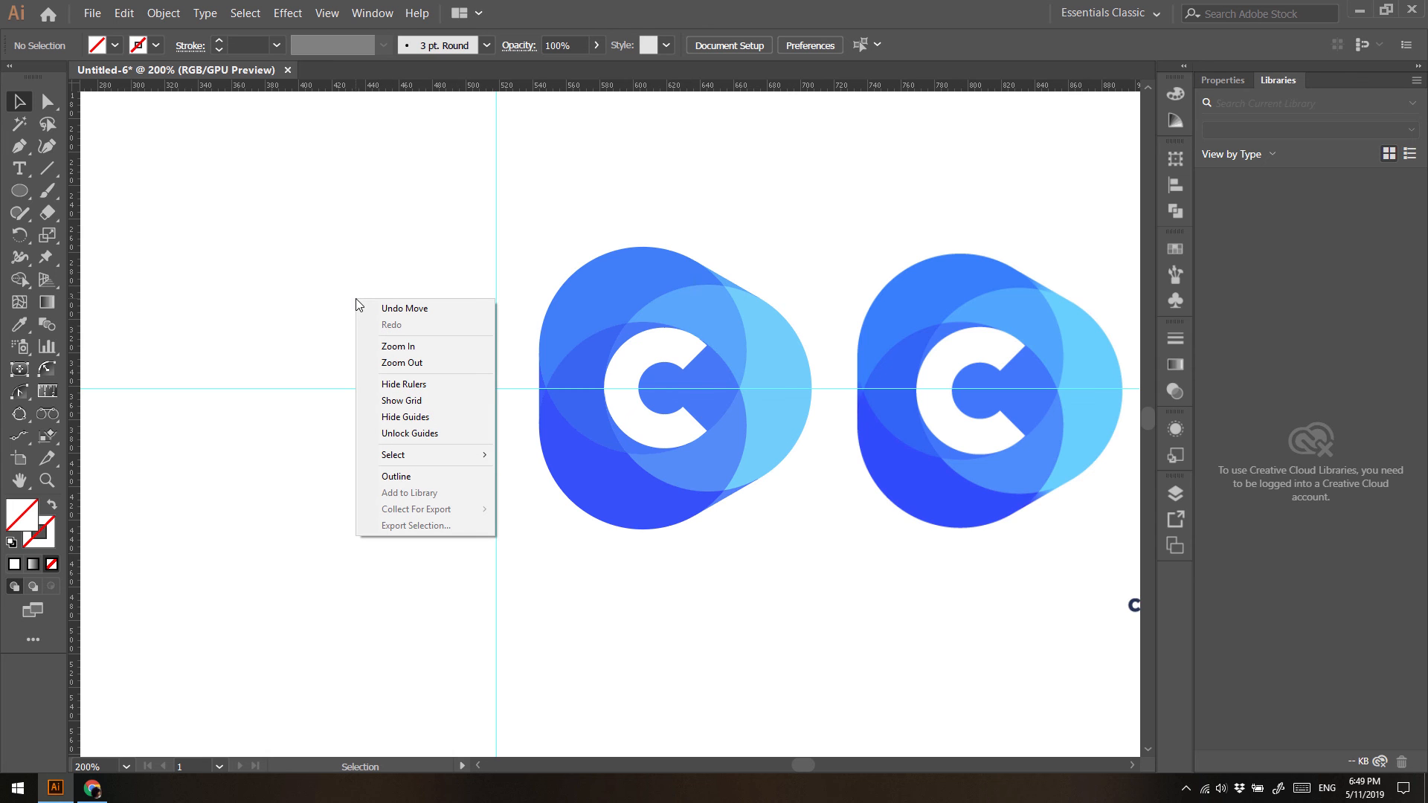
click(374, 437)
drag(439, 358, 511, 442)
key(Delete)
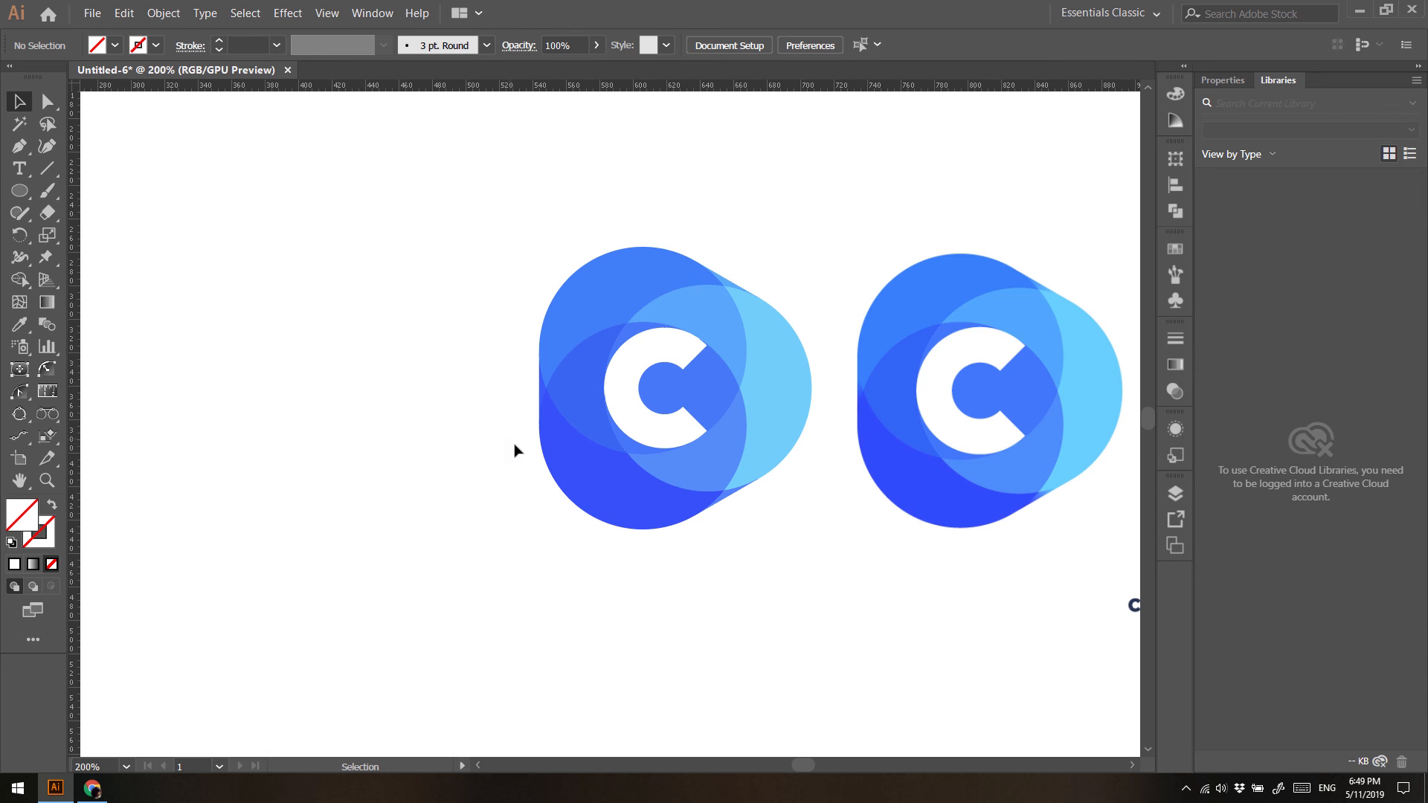
Move the recreated logo farther left, leaving a wider gap between it and the reference logo
scroll(651, 446, down, 5)
scroll(651, 446, up, 4)
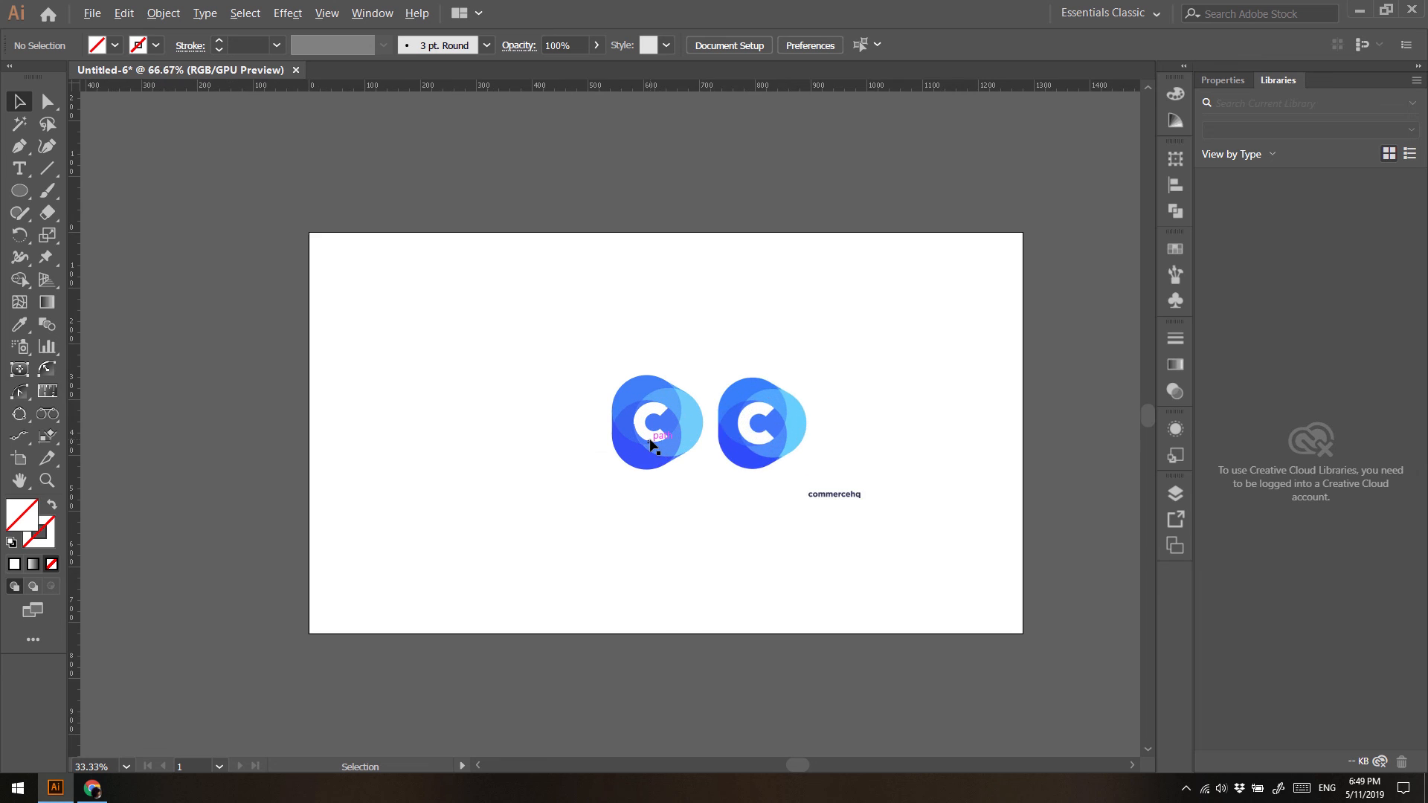
key(space)
drag(770, 459, 621, 446)
drag(341, 287, 488, 452)
drag(483, 395, 365, 395)
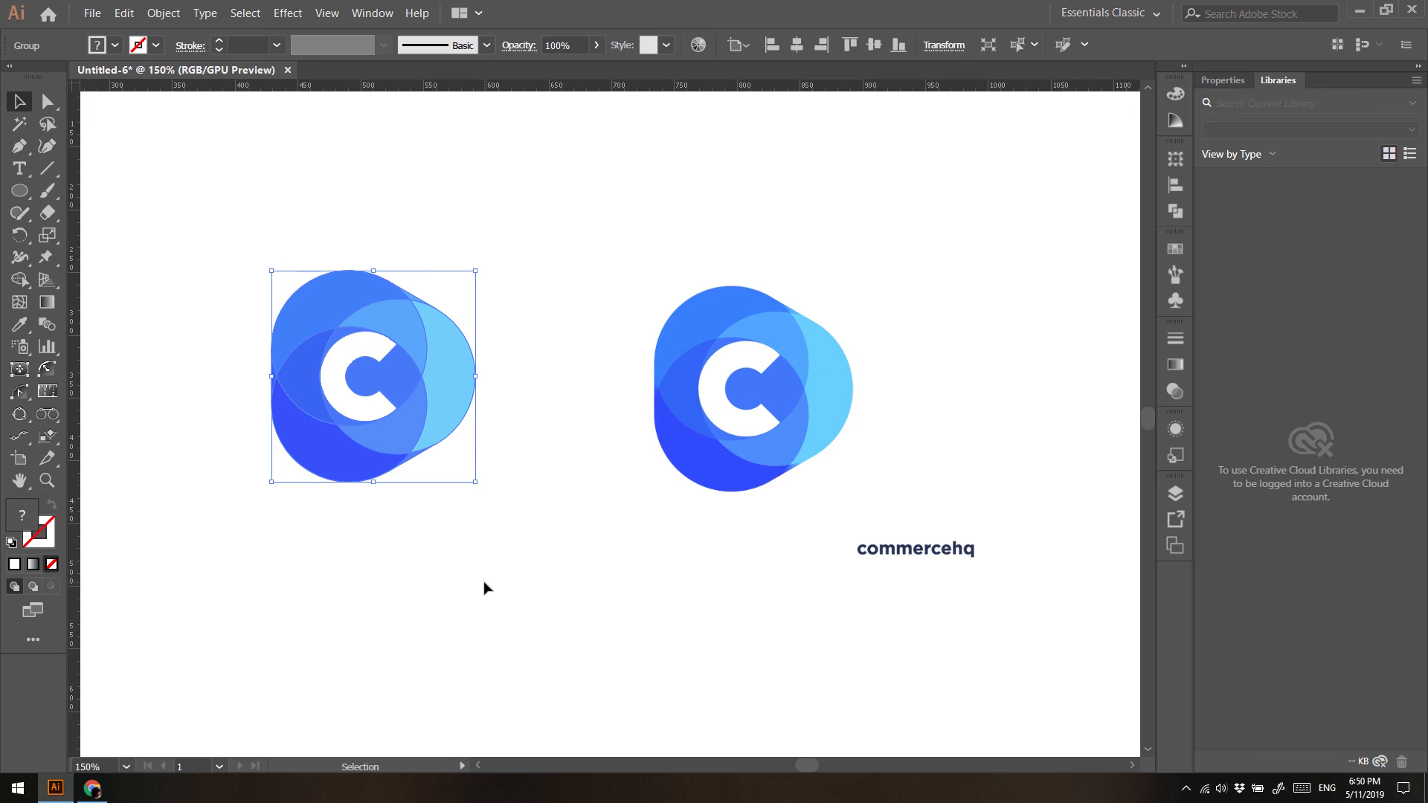